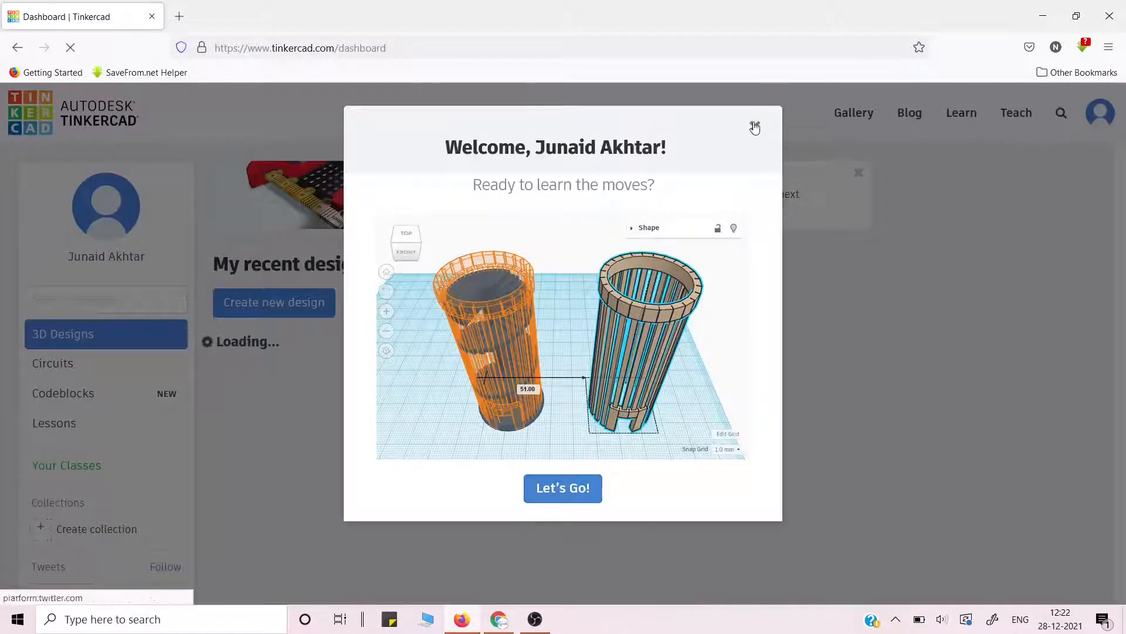
# Dismiss the welcome message and look over the dashboard.
pyautogui.click(755, 126)
pyautogui.scroll(-3, 685, 350)
pyautogui.scroll(3, 686, 349)
pyautogui.scroll(-2, 686, 350)
pyautogui.scroll(-3, 687, 348)
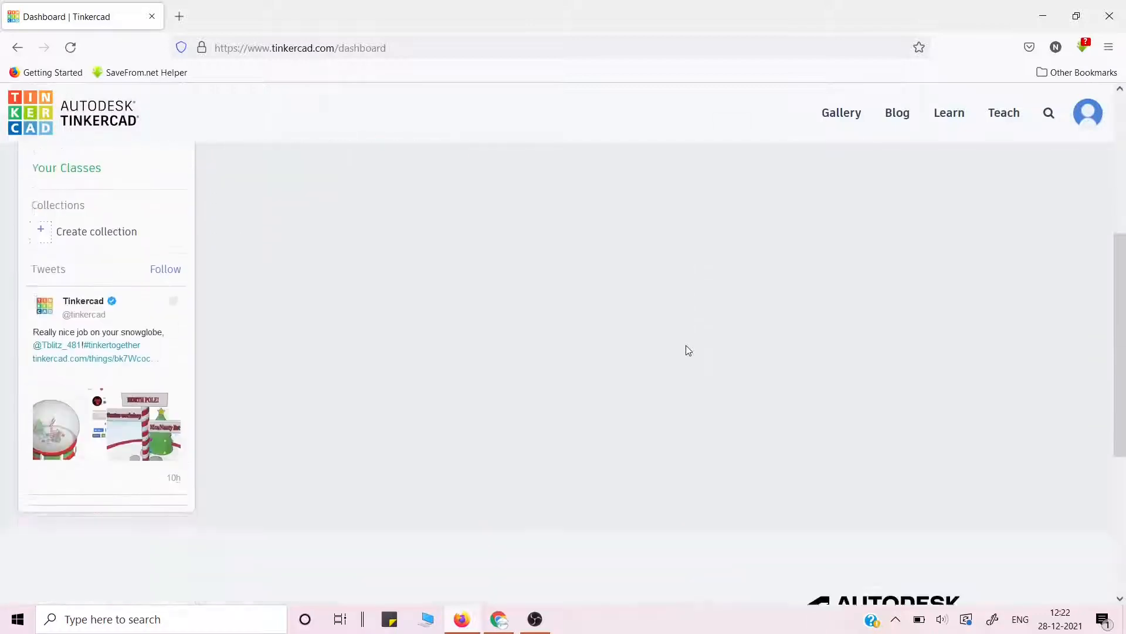
pyautogui.scroll(5, 687, 348)
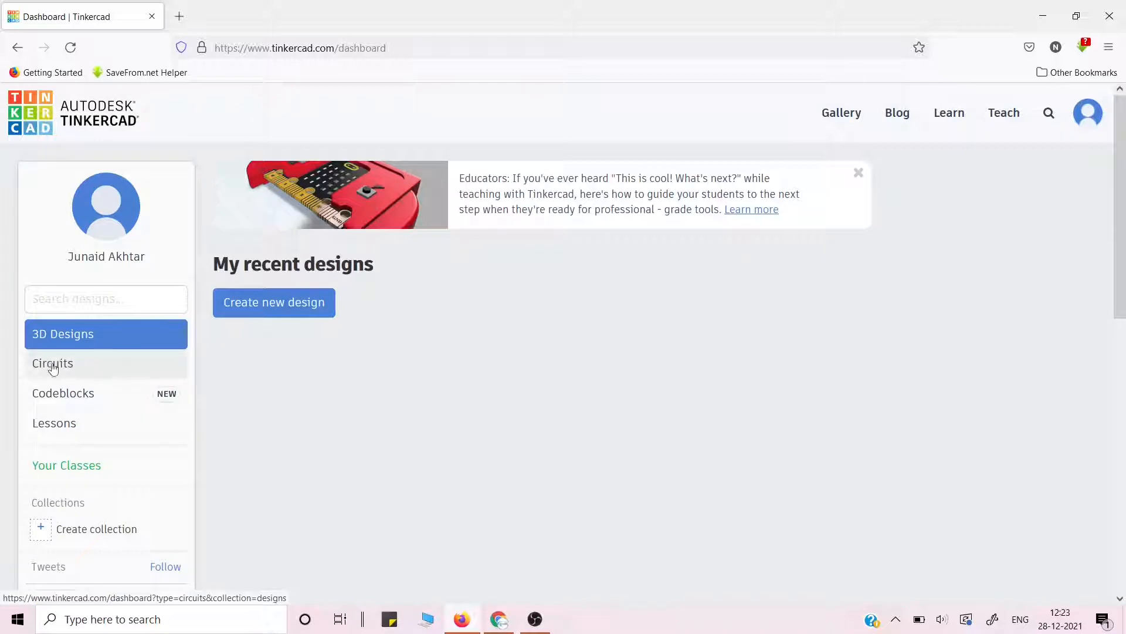
# Go to the Circuits section of the dashboard and create a new circuit.
pyautogui.click(93, 366)
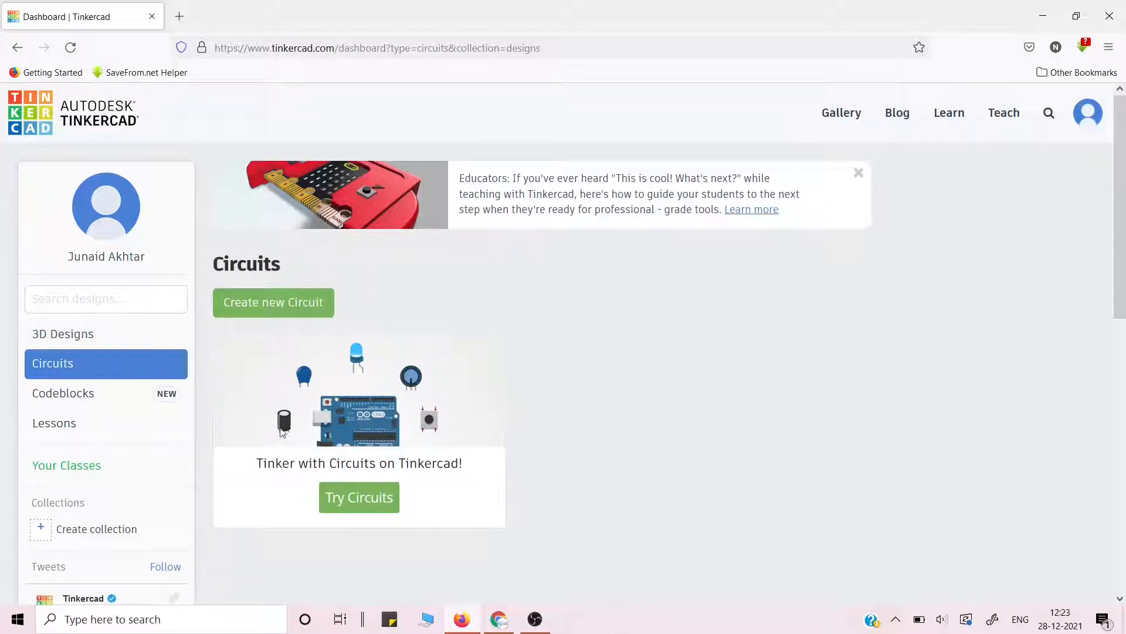
pyautogui.scroll(-4, 428, 465)
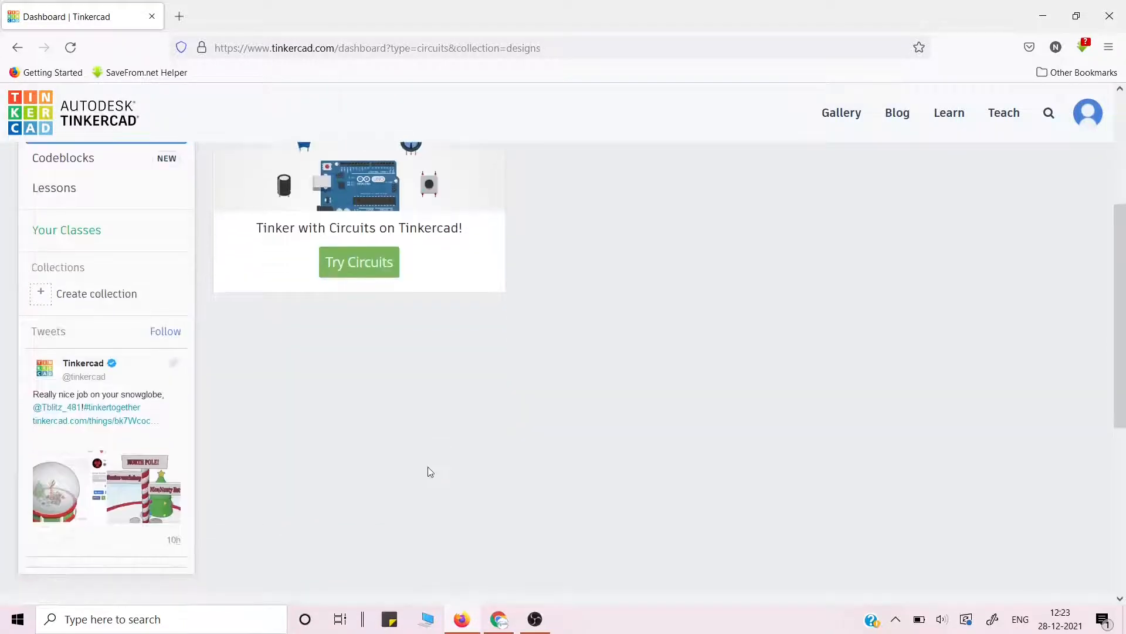
pyautogui.scroll(-3, 429, 470)
pyautogui.scroll(7, 430, 471)
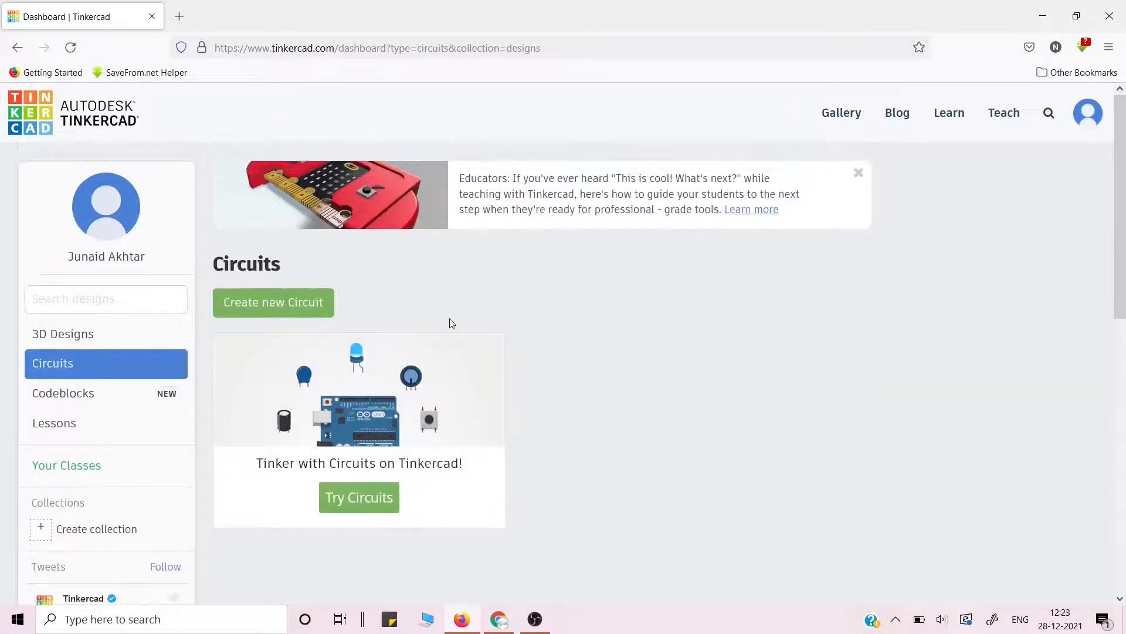
pyautogui.scroll(-5, 734, 468)
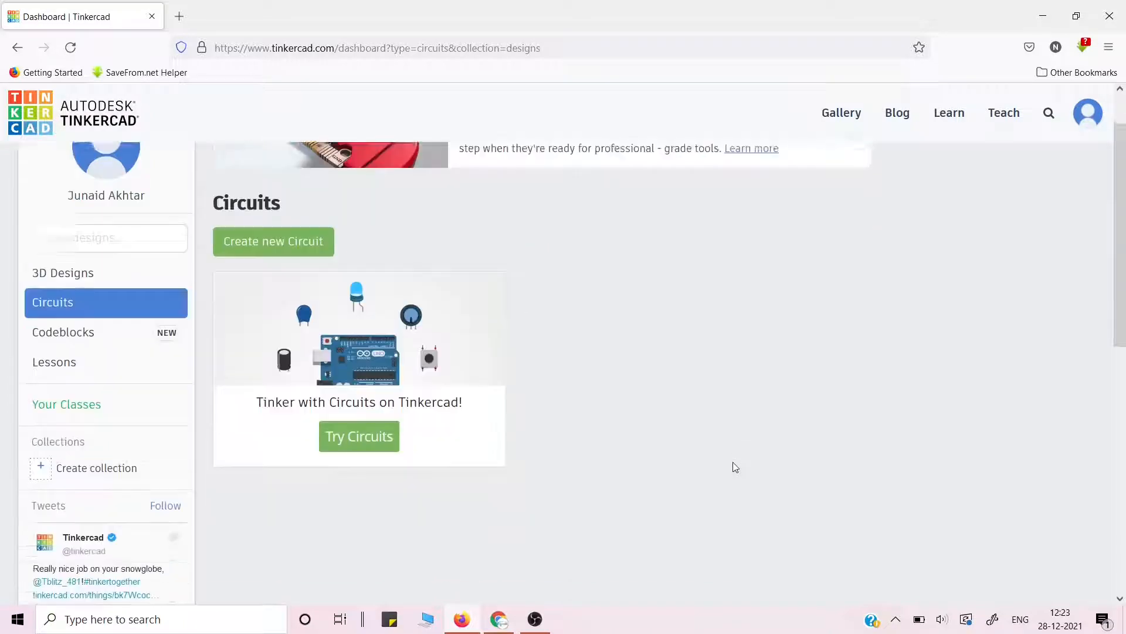
pyautogui.scroll(4, 734, 467)
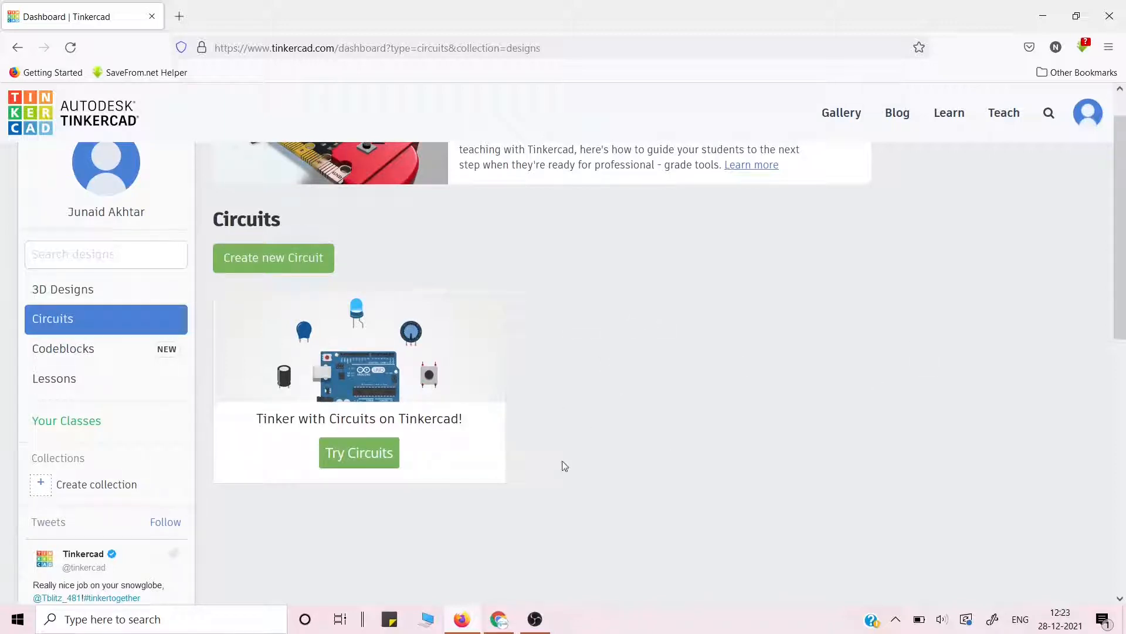
pyautogui.click(252, 259)
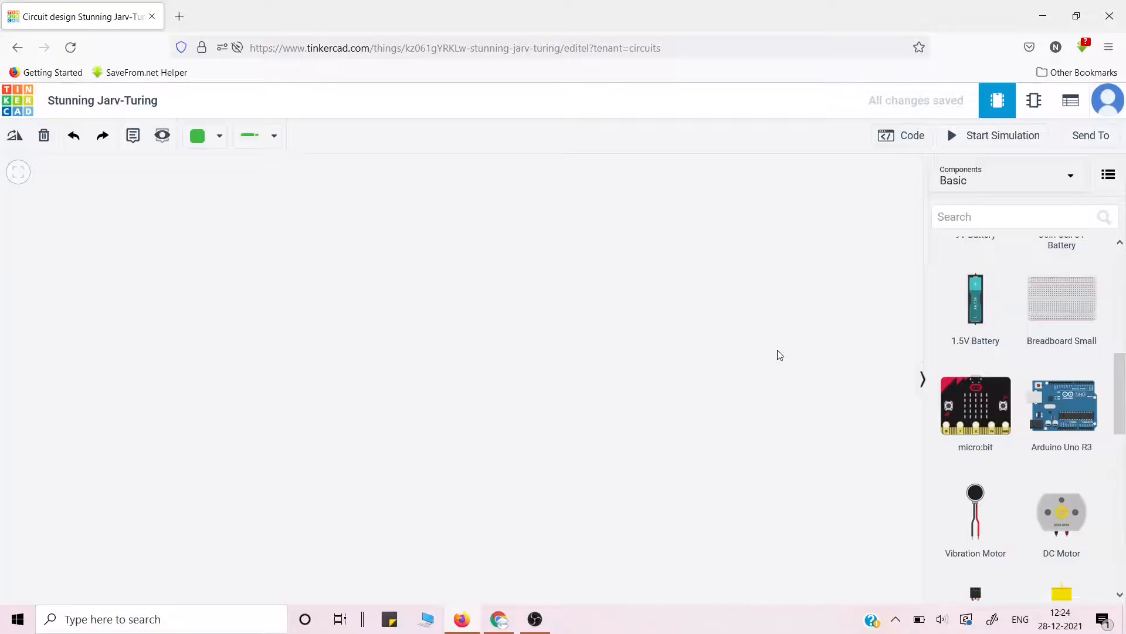
# Examine the Basic components, compare them with the All components collection, and return to Basic.
pyautogui.scroll(-10, 1005, 411)
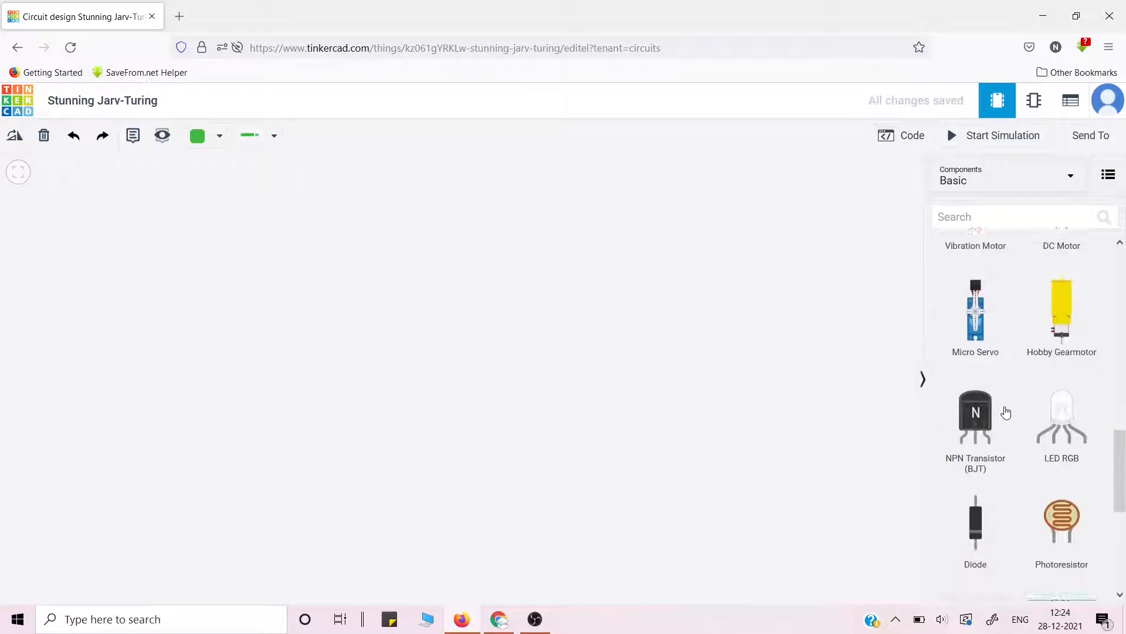
pyautogui.scroll(10, 1003, 409)
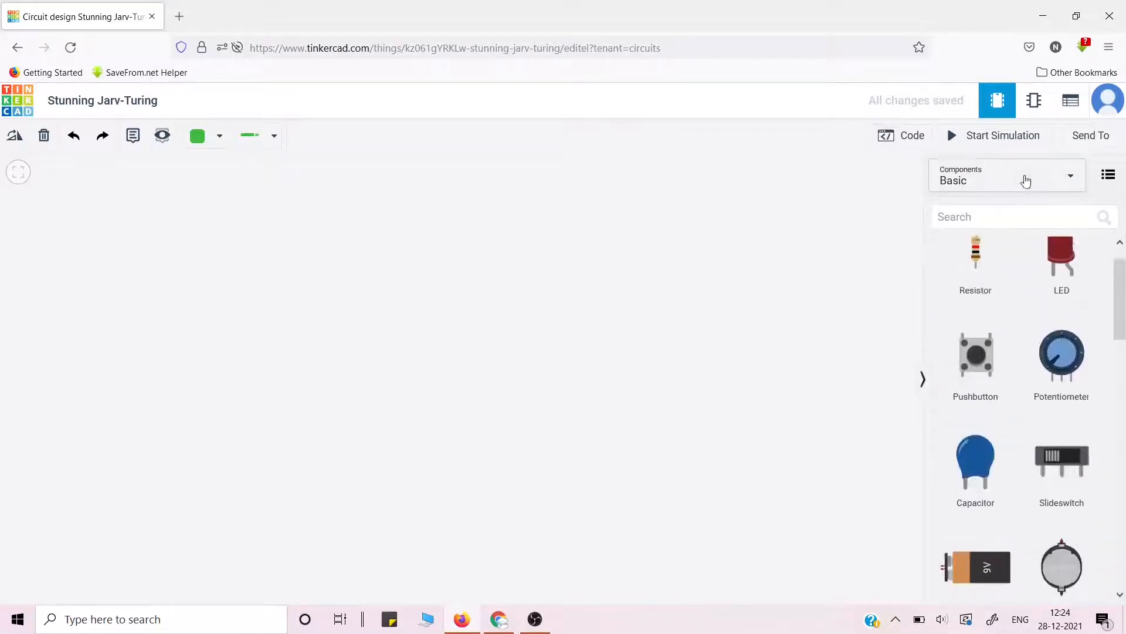
pyautogui.click(1043, 175)
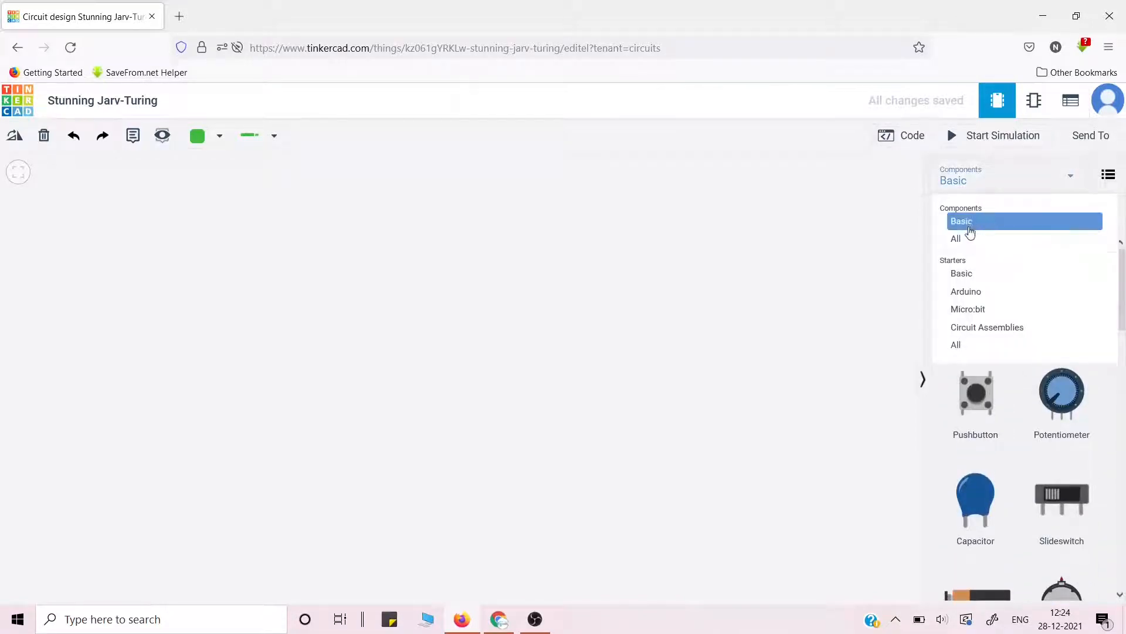
pyautogui.click(969, 241)
pyautogui.scroll(-3, 1008, 432)
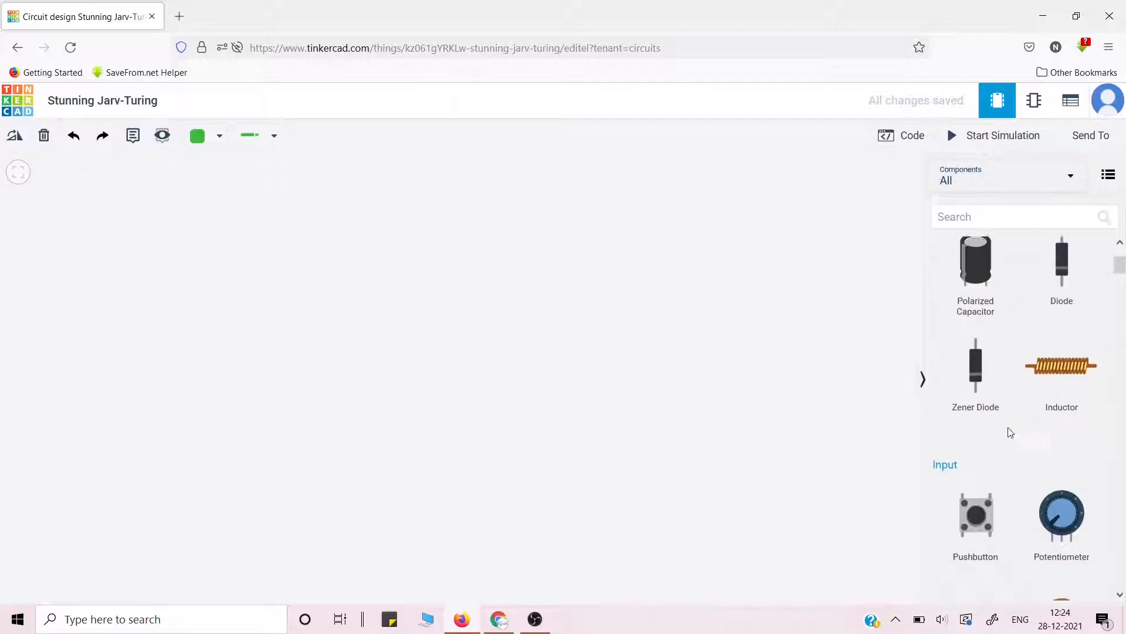
pyautogui.scroll(3, 1010, 381)
pyautogui.click(1013, 178)
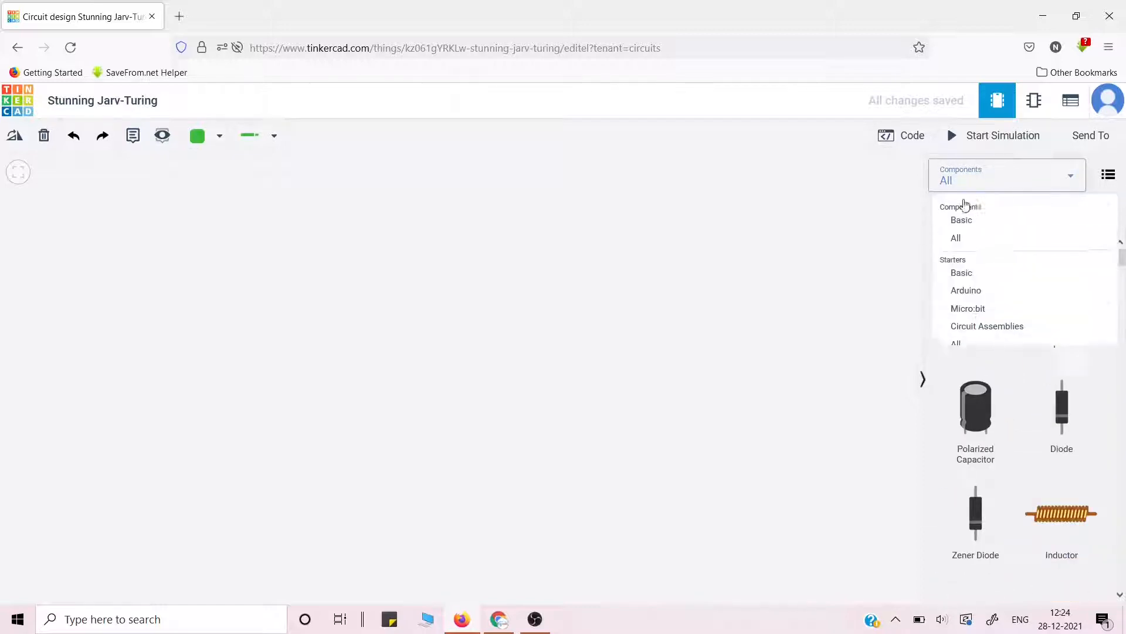
pyautogui.click(971, 221)
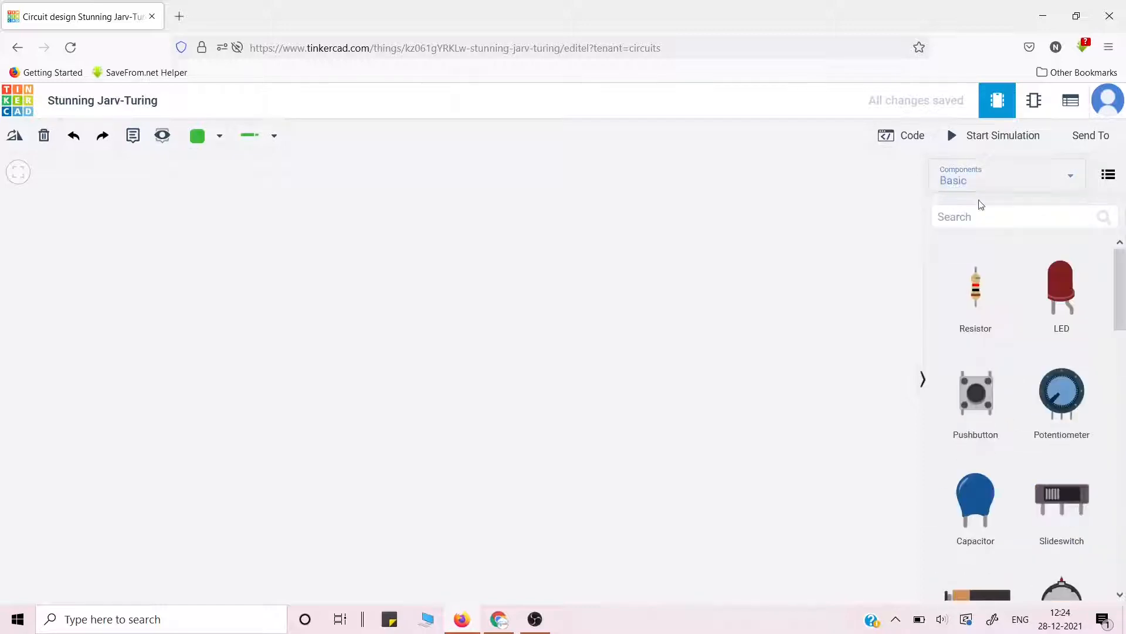
# Show the Arduino starters and look through the whole collection of ready-made circuits.
pyautogui.click(1024, 178)
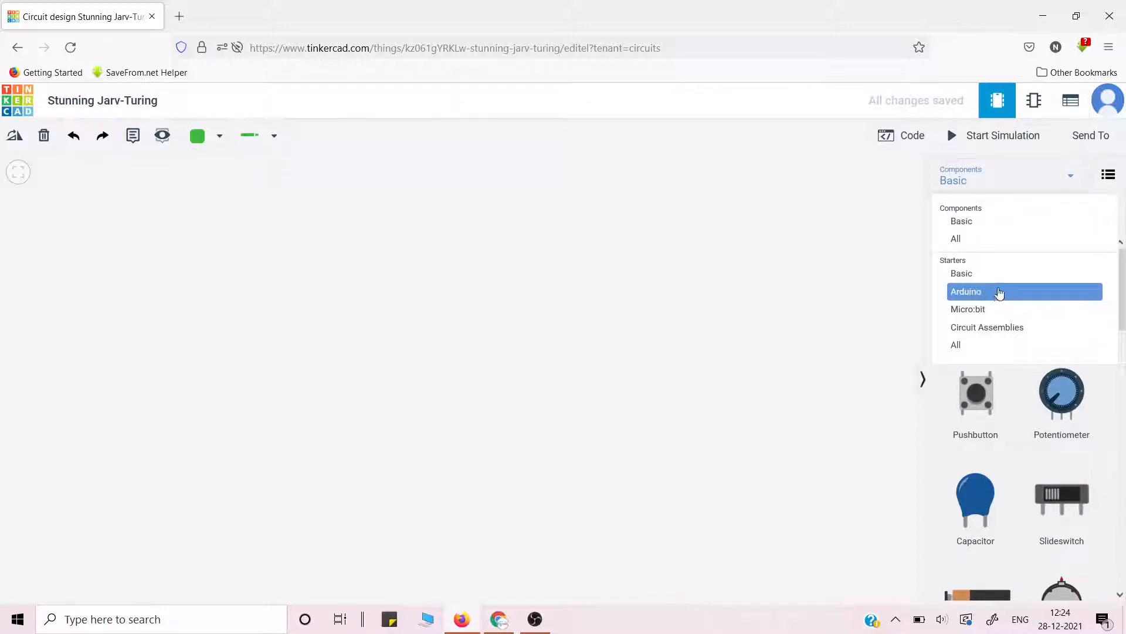
pyautogui.click(999, 292)
pyautogui.scroll(-8, 1017, 455)
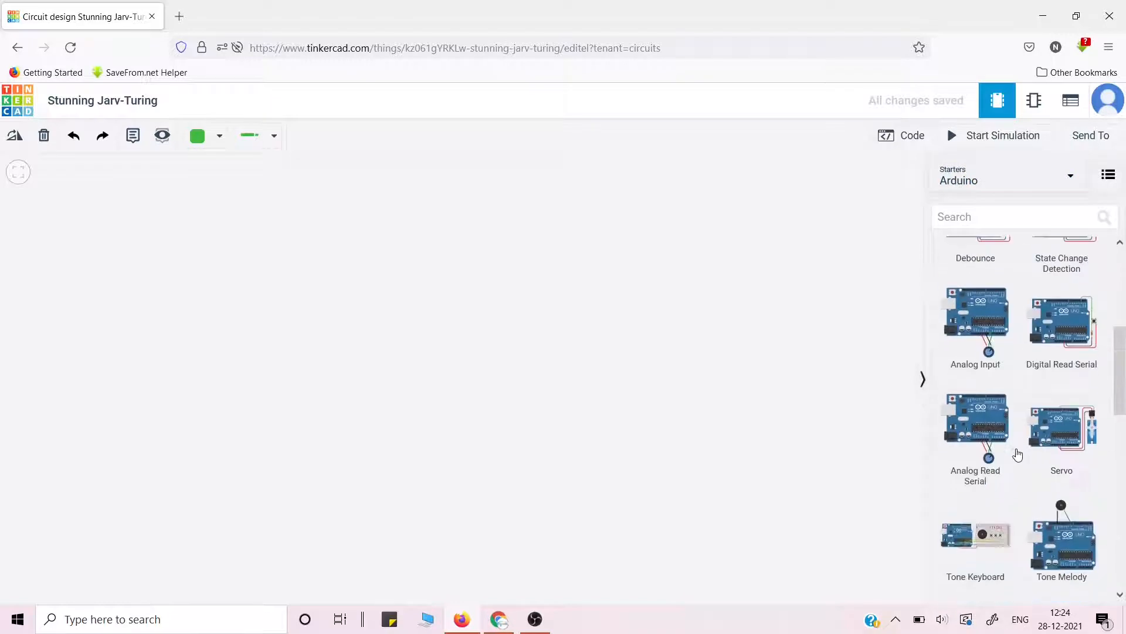
pyautogui.scroll(-3, 1016, 455)
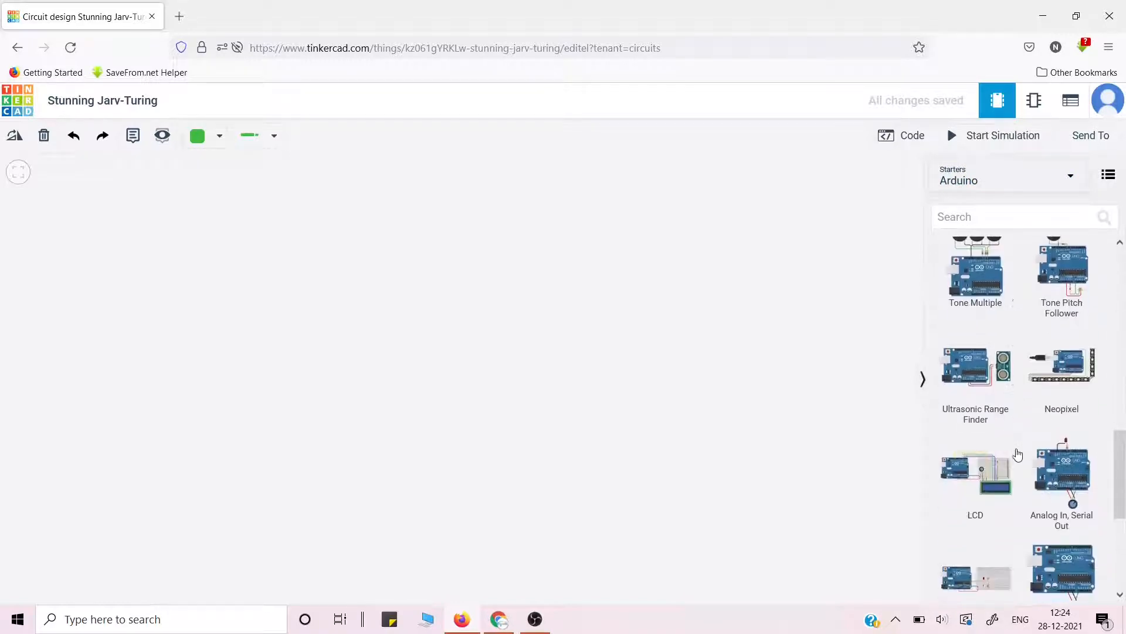
pyautogui.scroll(-5, 1018, 454)
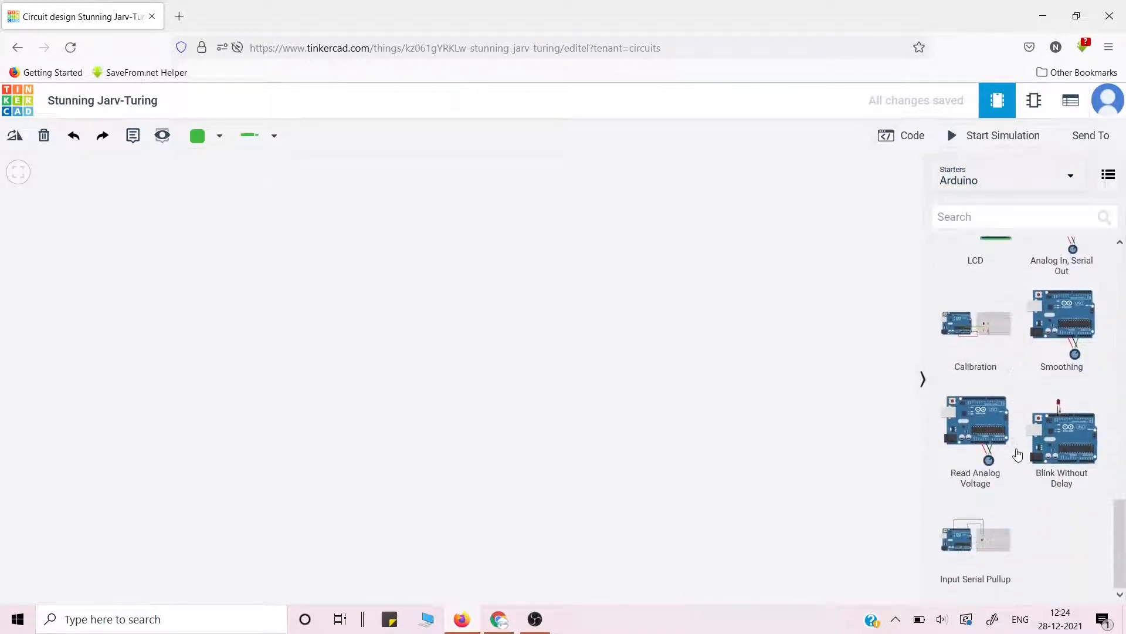
pyautogui.scroll(7, 1018, 455)
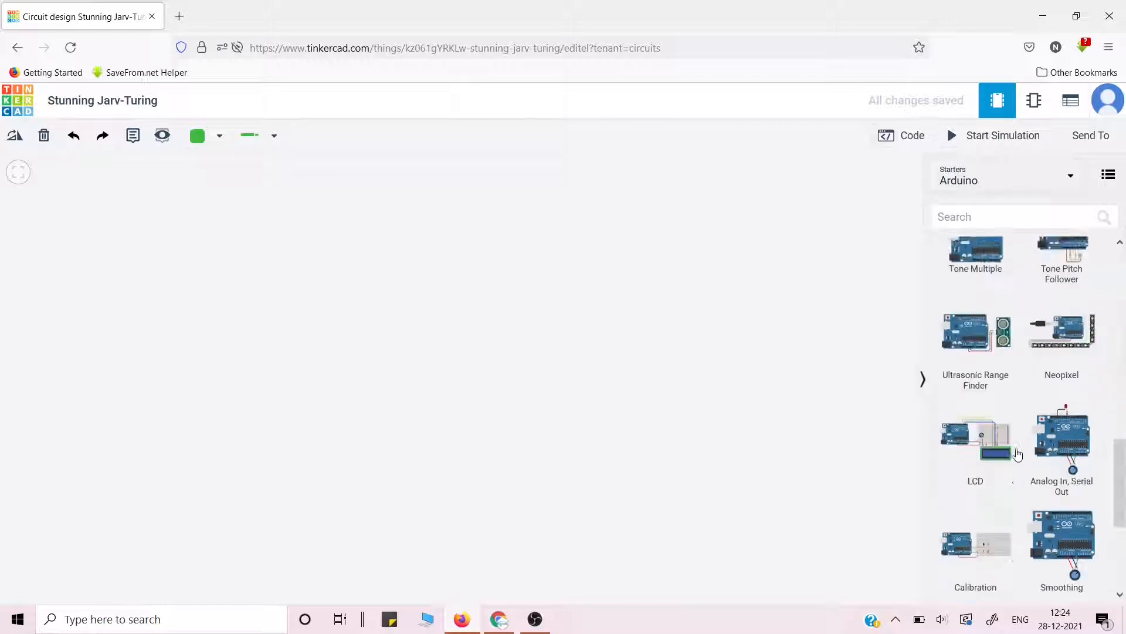
pyautogui.scroll(10, 1017, 455)
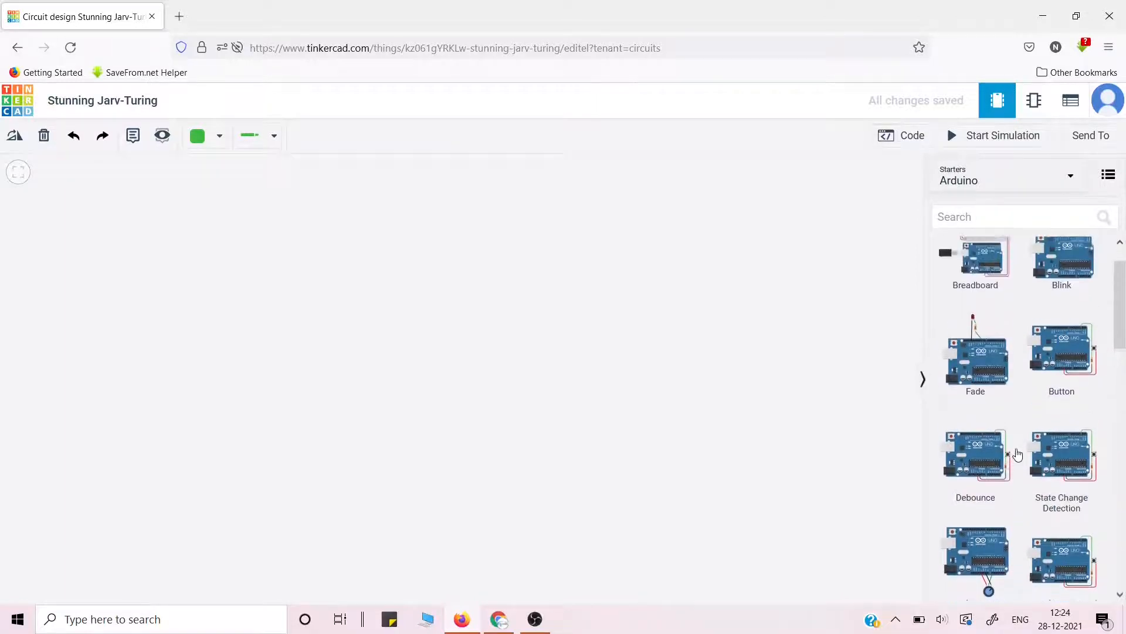
pyautogui.scroll(1, 1018, 454)
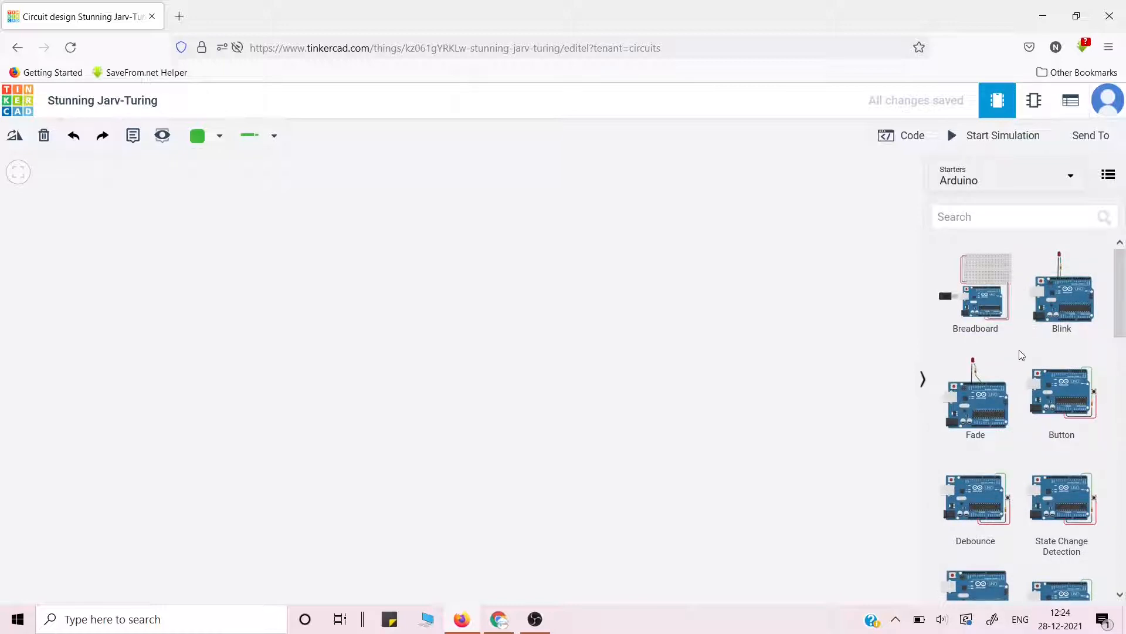
# View the Micro:bit starters, followed by the Circuit Assemblies starters.
pyautogui.click(1042, 183)
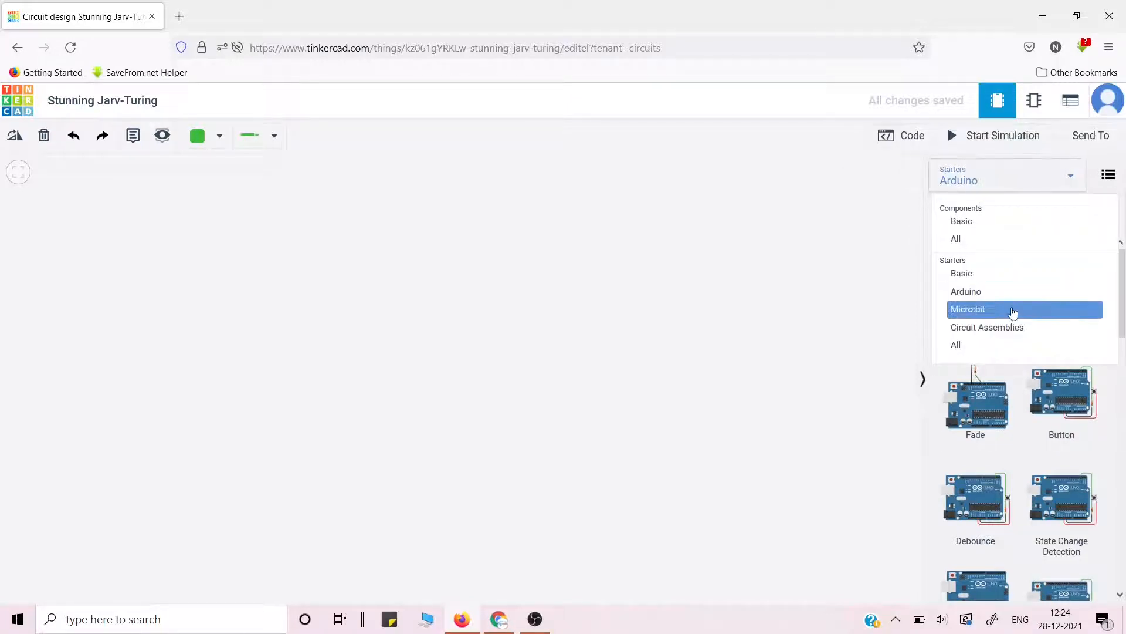
pyautogui.click(1013, 311)
pyautogui.click(1040, 188)
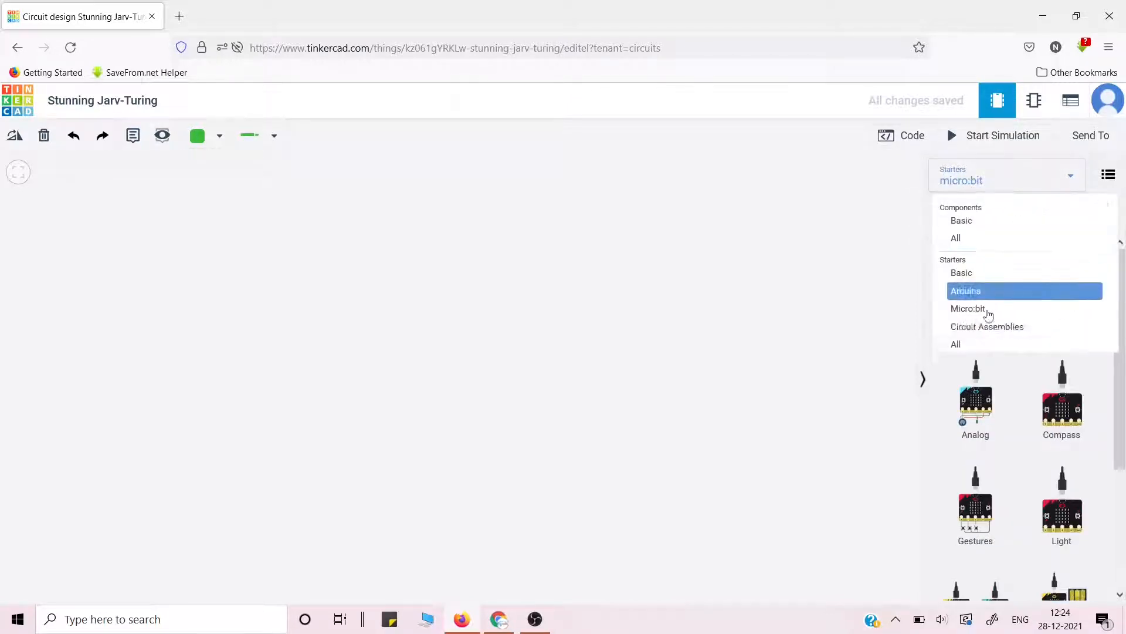
pyautogui.click(1001, 330)
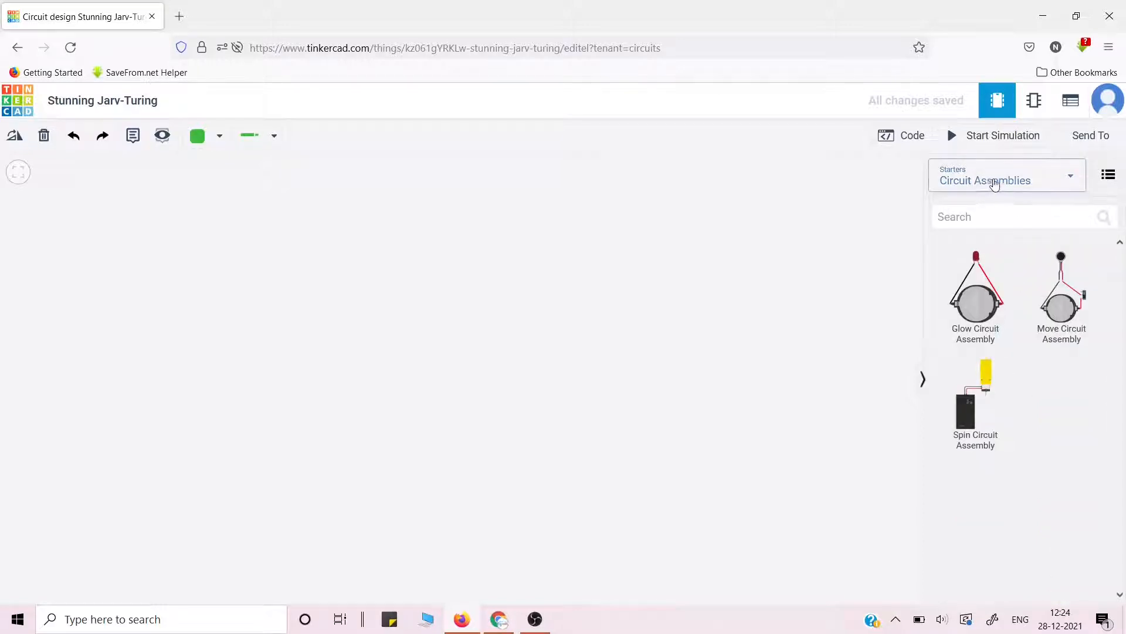
# Show All starters and look through the Basic, Arduino and micro:bit groups.
pyautogui.click(993, 182)
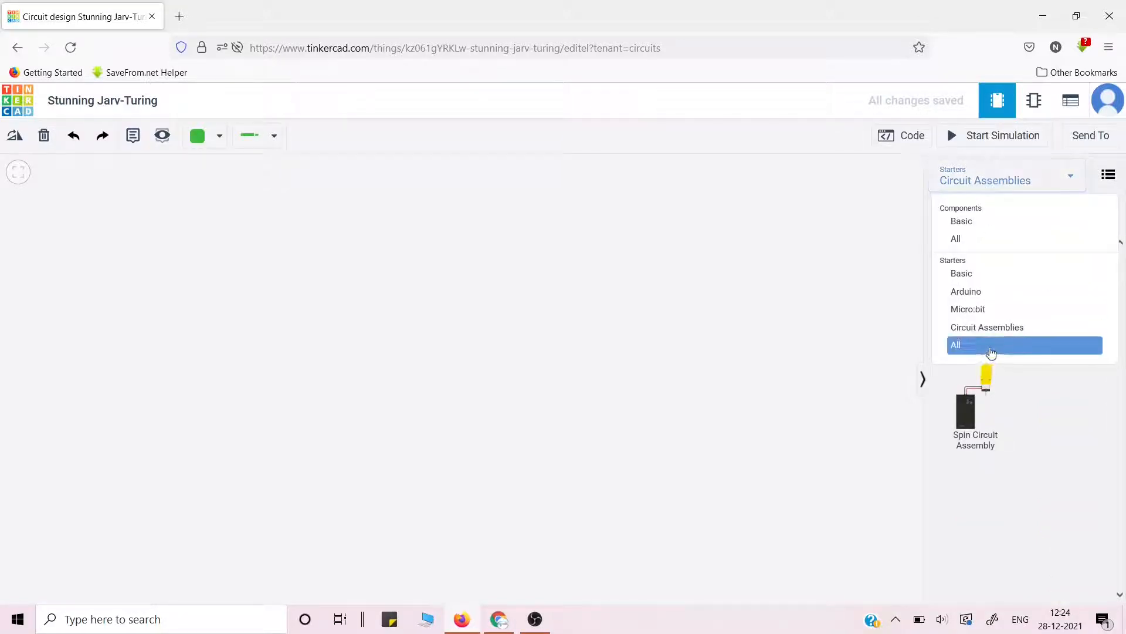
pyautogui.click(992, 346)
pyautogui.scroll(-10, 961, 443)
pyautogui.scroll(10, 961, 443)
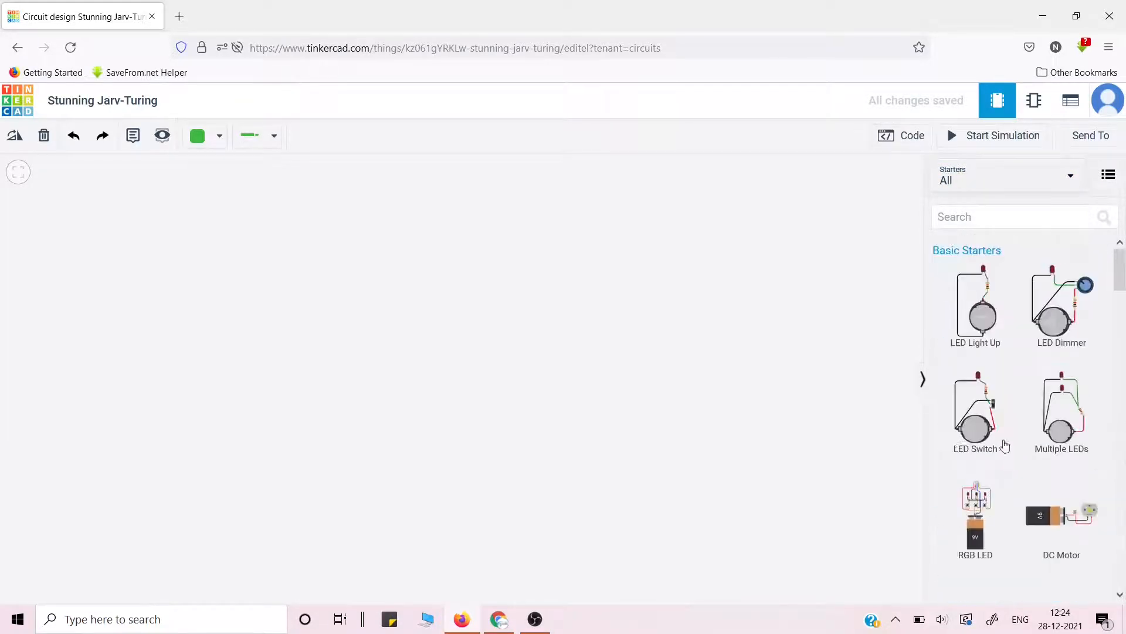
pyautogui.scroll(-5, 1054, 413)
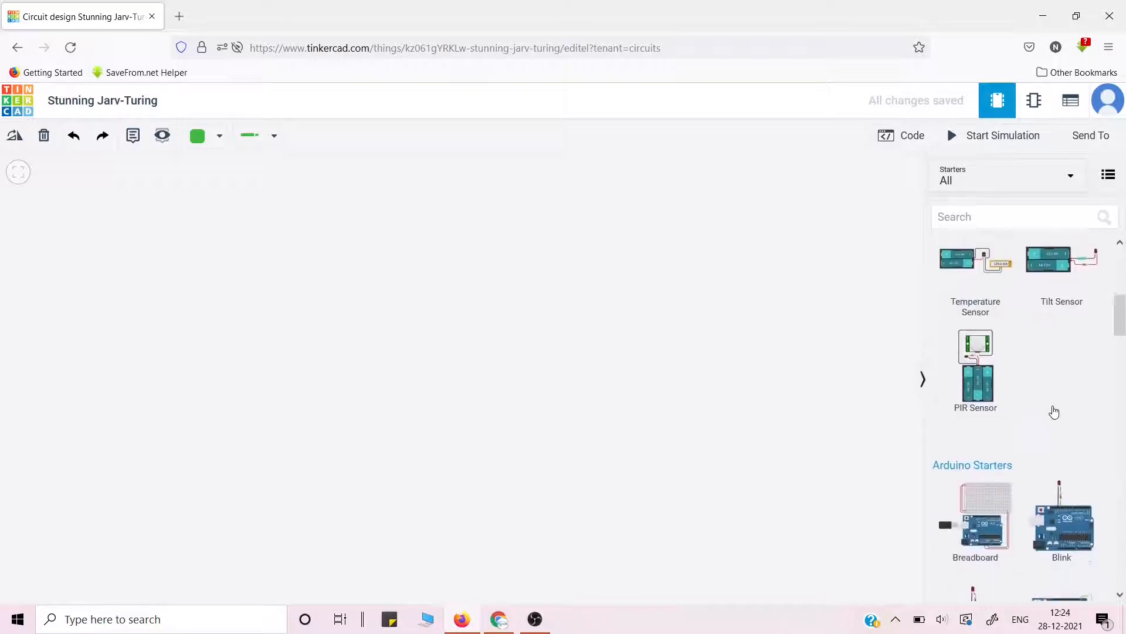
pyautogui.scroll(-4, 1054, 412)
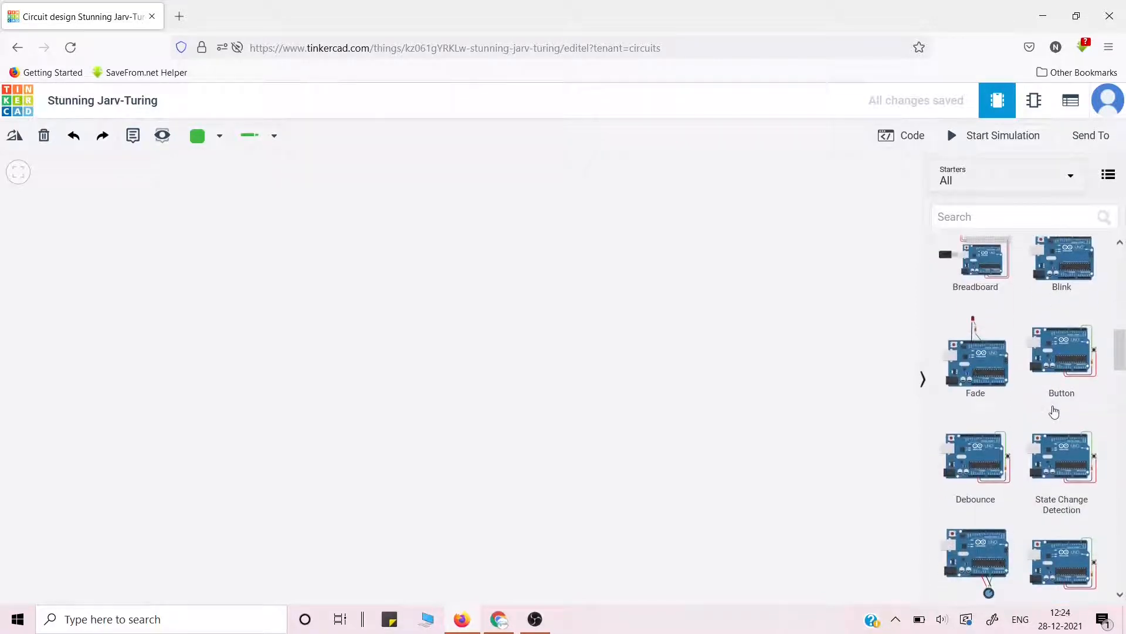
pyautogui.scroll(-5, 1054, 412)
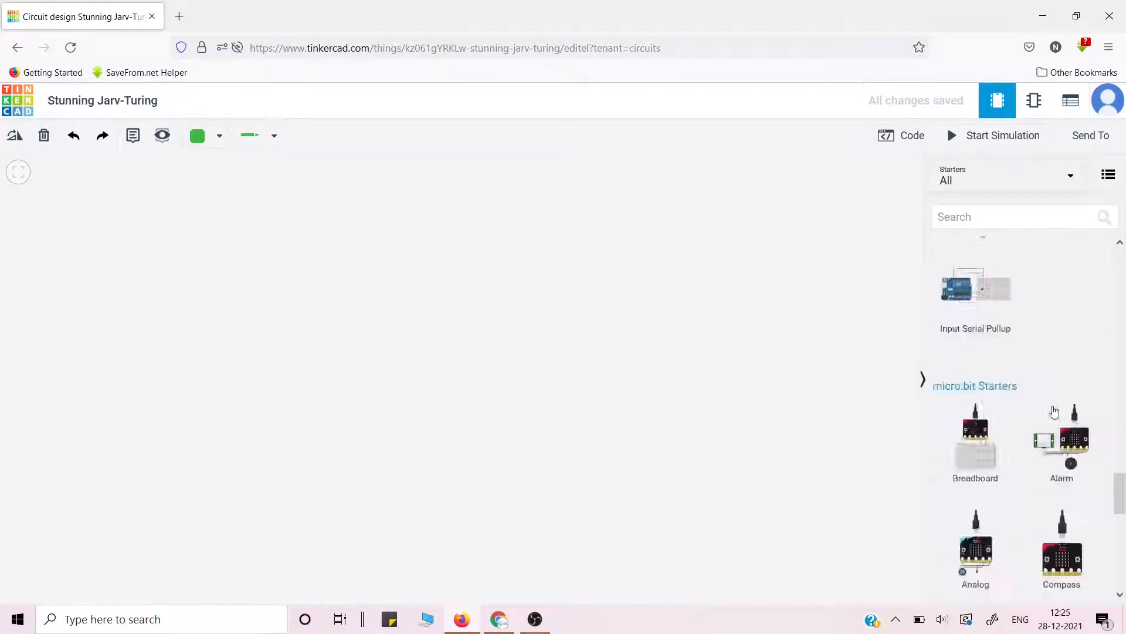
pyautogui.scroll(15, 1055, 413)
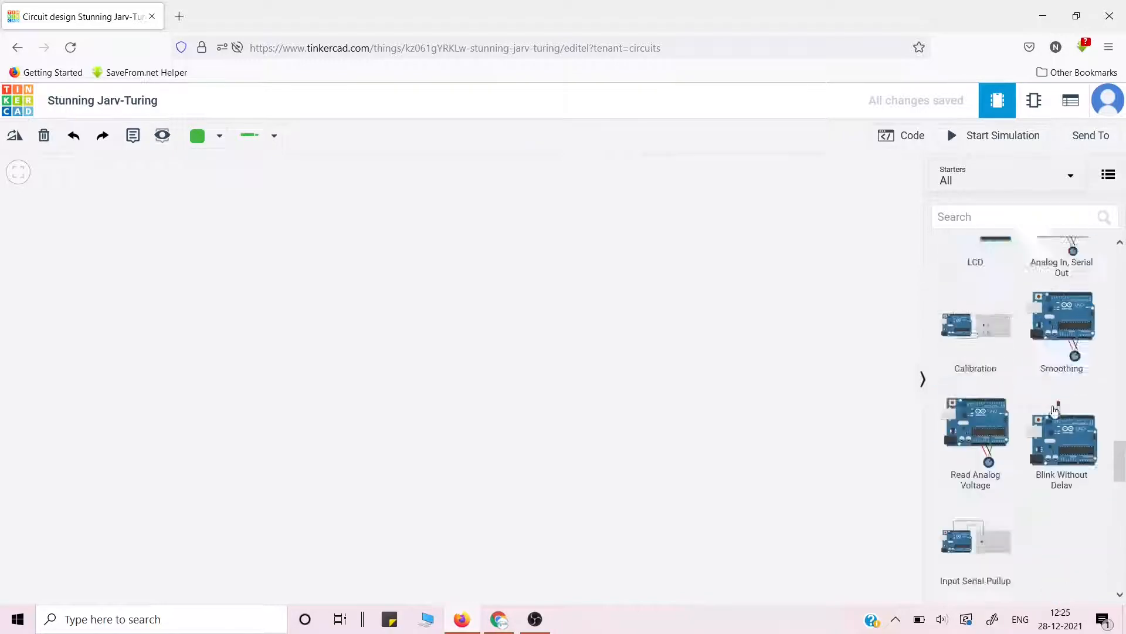
# Show All components and examine the full collection, from the General parts through the motors and further groups.
pyautogui.click(1049, 191)
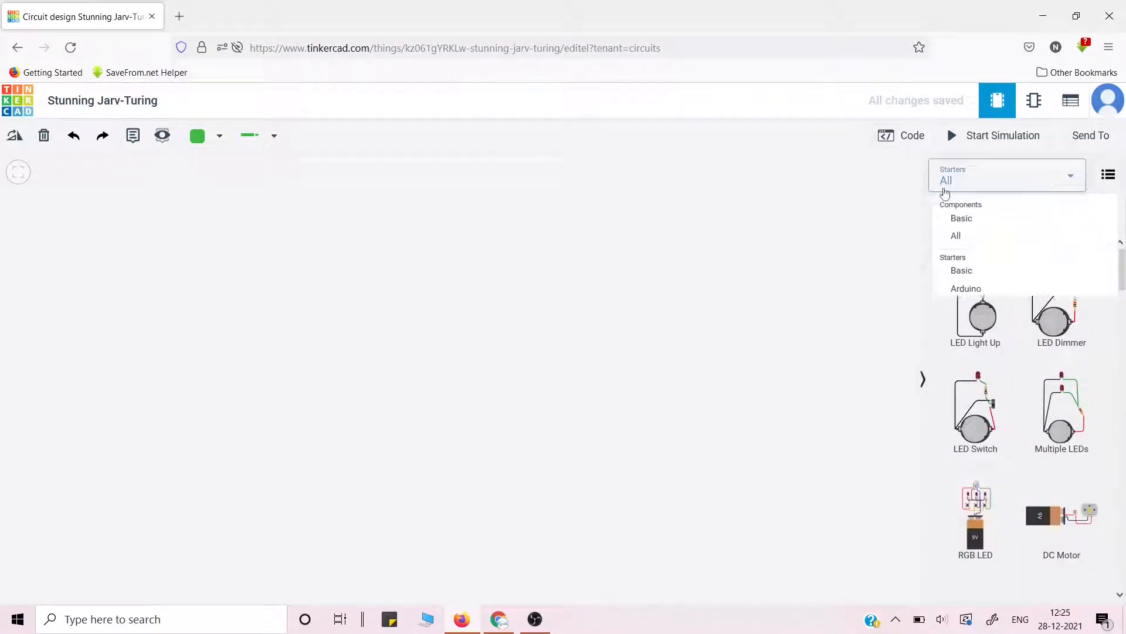
pyautogui.click(977, 237)
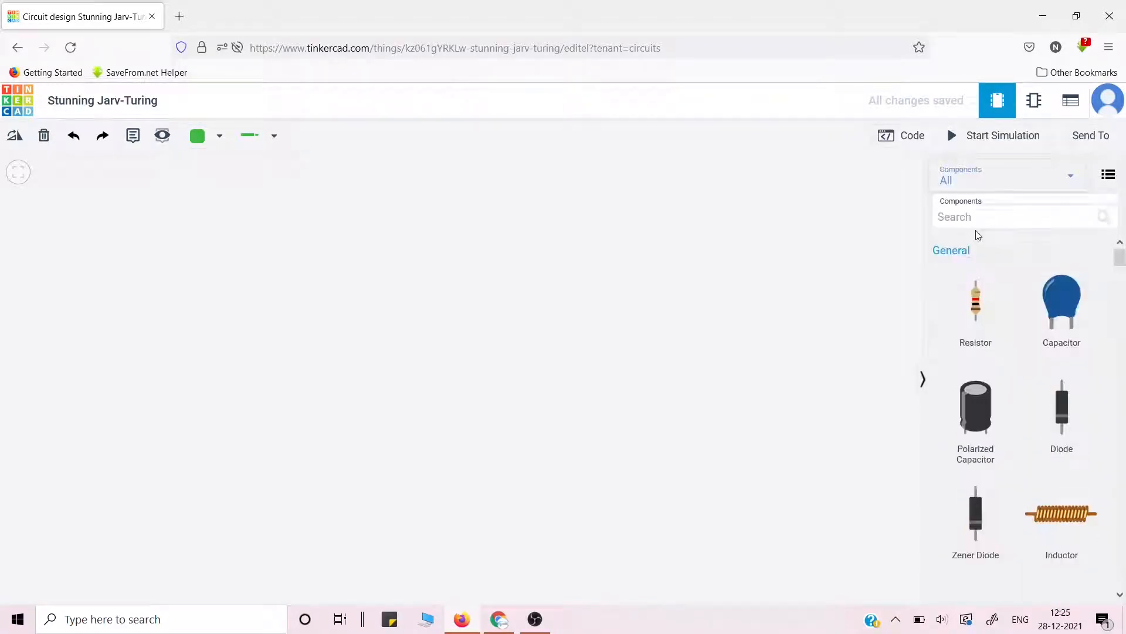
pyautogui.scroll(-20, 1033, 453)
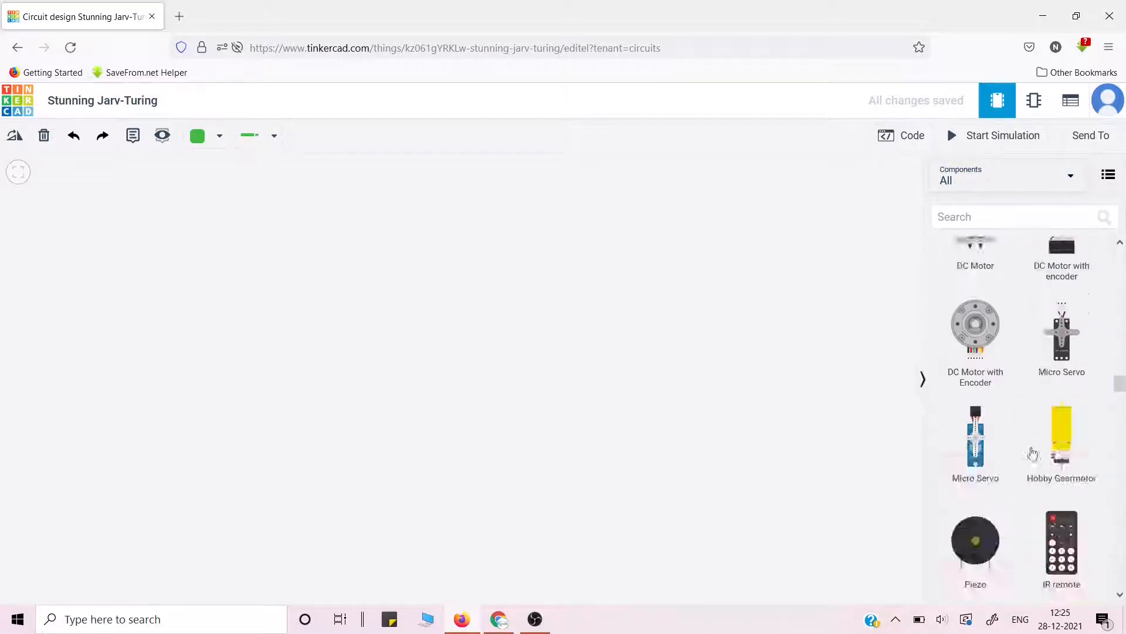
pyautogui.scroll(10, 1033, 453)
pyautogui.scroll(-8, 1032, 452)
pyautogui.scroll(-3, 1032, 453)
pyautogui.scroll(10, 1032, 453)
pyautogui.scroll(15, 1032, 453)
pyautogui.scroll(5, 1059, 320)
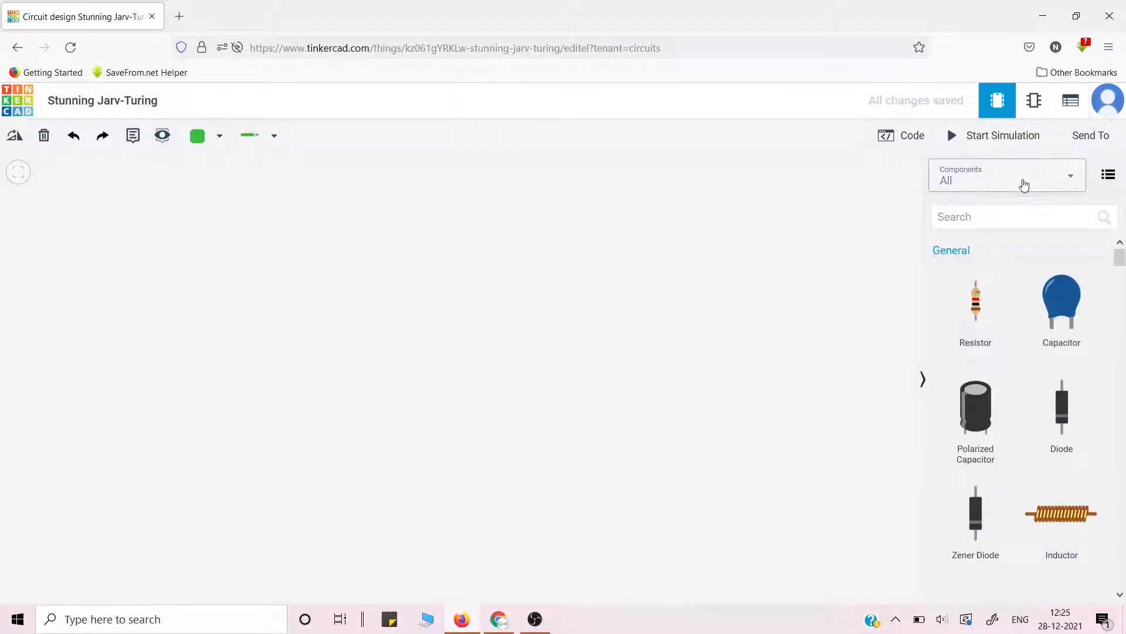
# Show the Basic components and place a 9V battery in the middle of the workspace.
pyautogui.click(1029, 185)
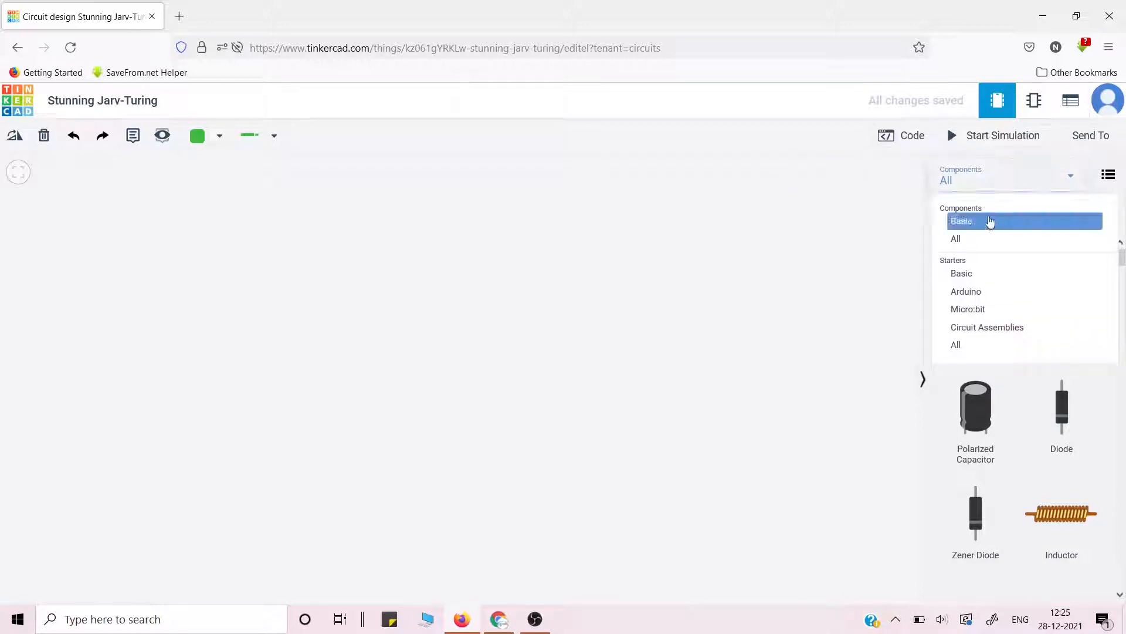
pyautogui.click(991, 221)
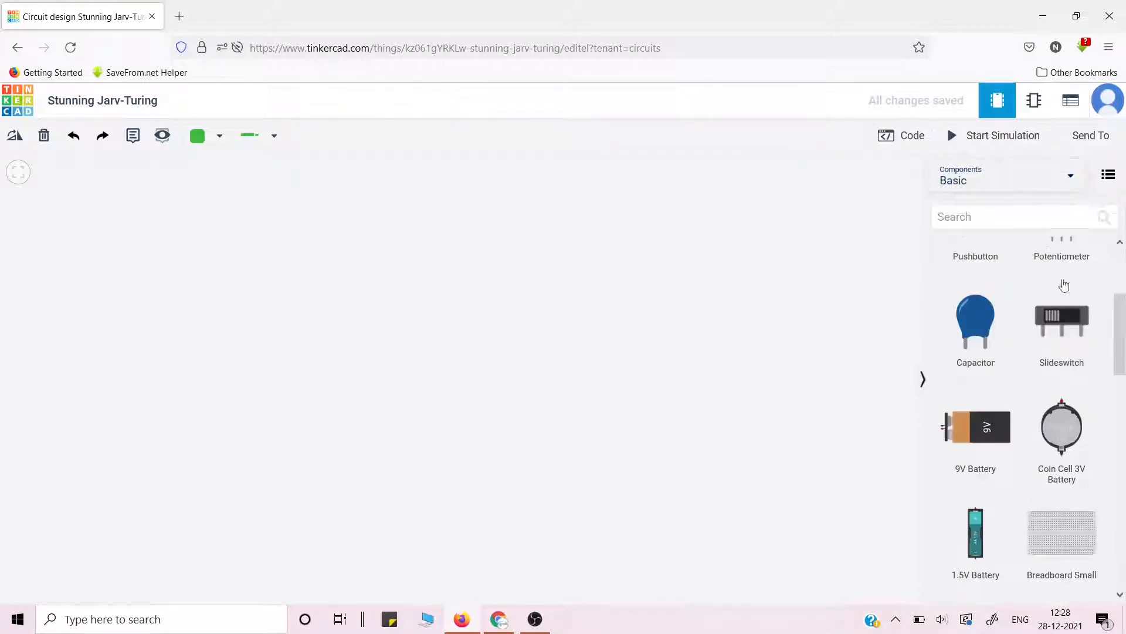
pyautogui.scroll(-1, 1020, 393)
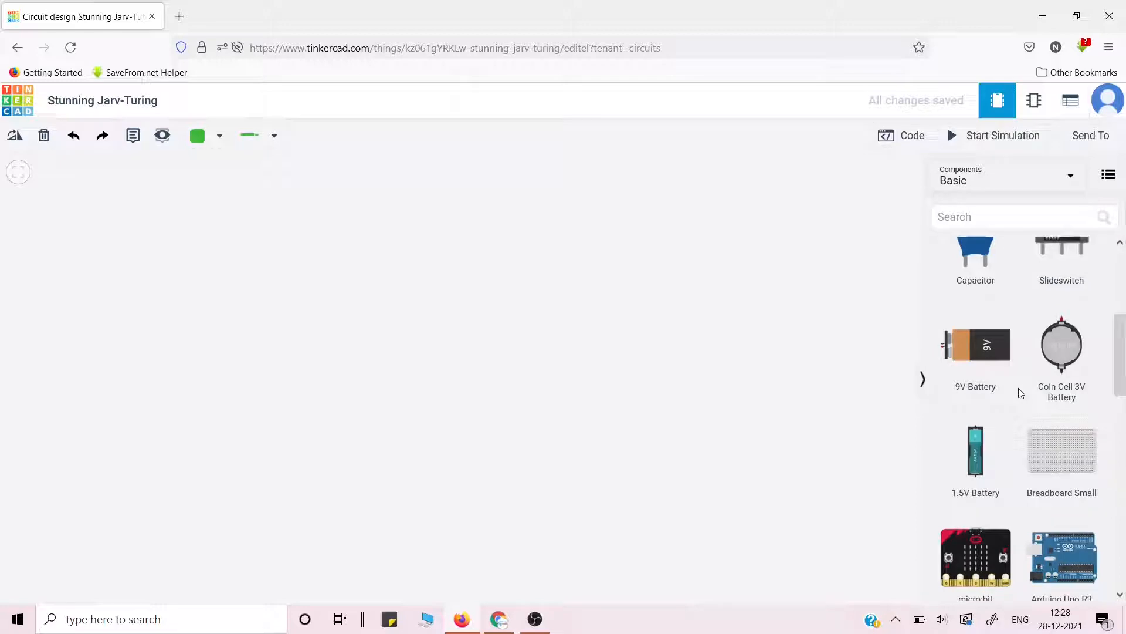
pyautogui.moveTo(988, 359); pyautogui.dragTo(475, 422)
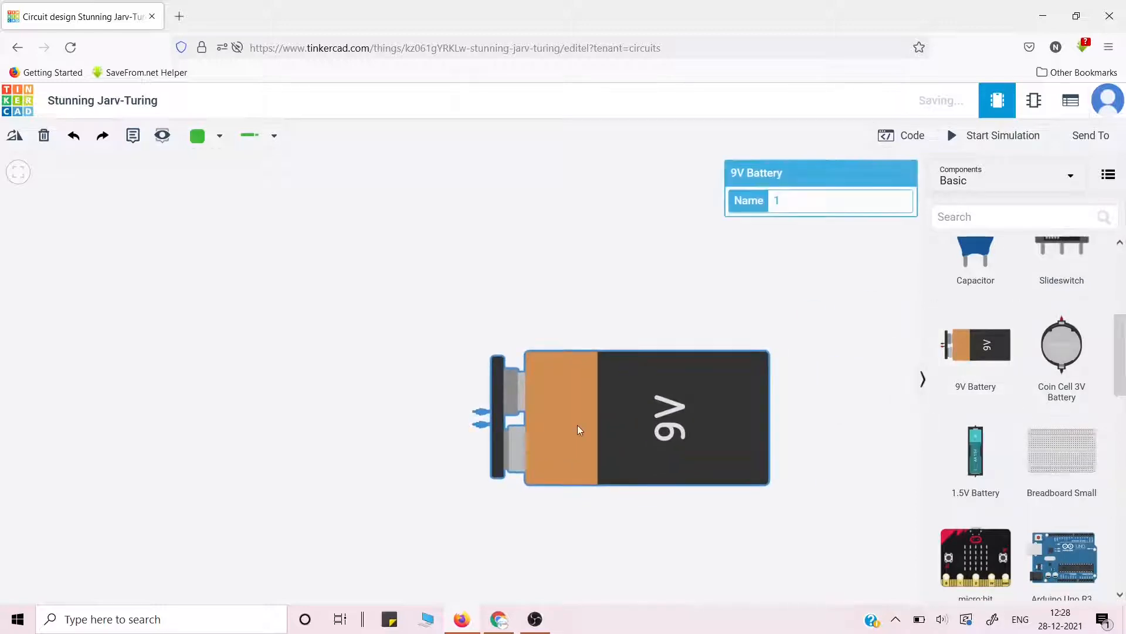
pyautogui.moveTo(580, 430); pyautogui.dragTo(558, 460)
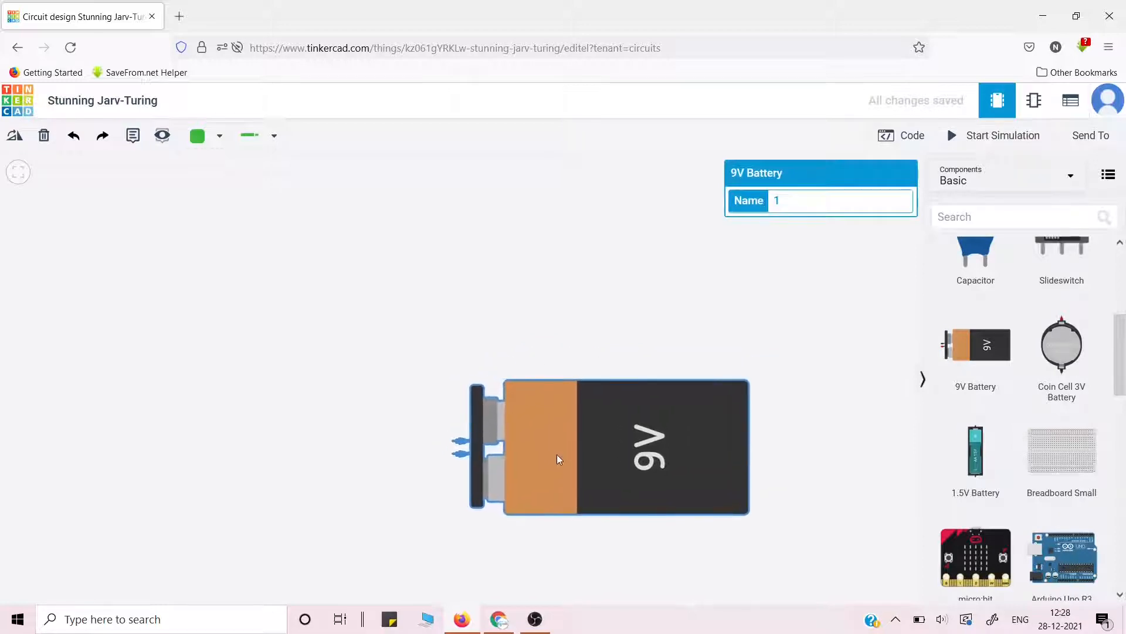
# Add a red LED and a resistor above and beside the 9V battery's terminals, and shift the battery closer to them.
pyautogui.scroll(3, 1029, 370)
pyautogui.moveTo(1062, 287); pyautogui.dragTo(417, 262)
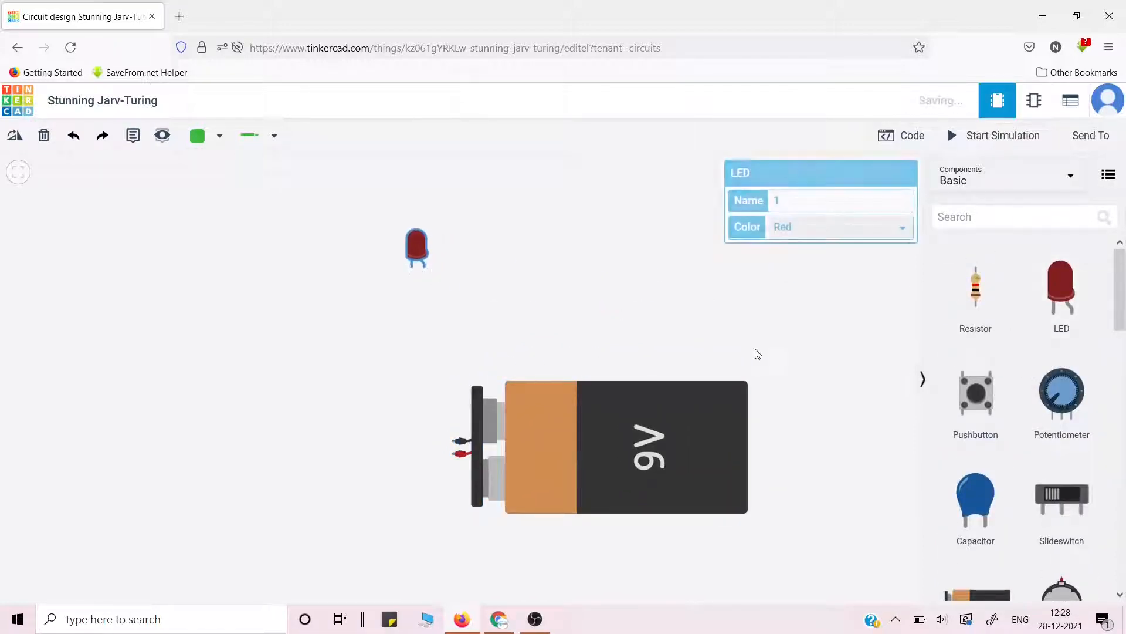
pyautogui.moveTo(979, 302); pyautogui.dragTo(337, 350)
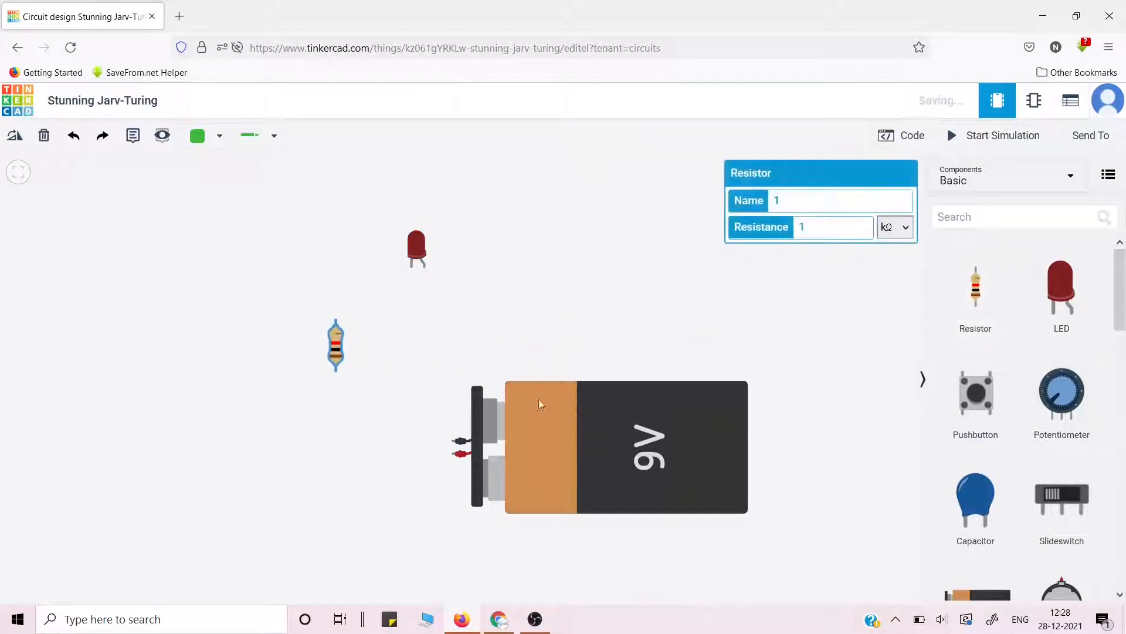
pyautogui.moveTo(624, 436); pyautogui.dragTo(567, 411)
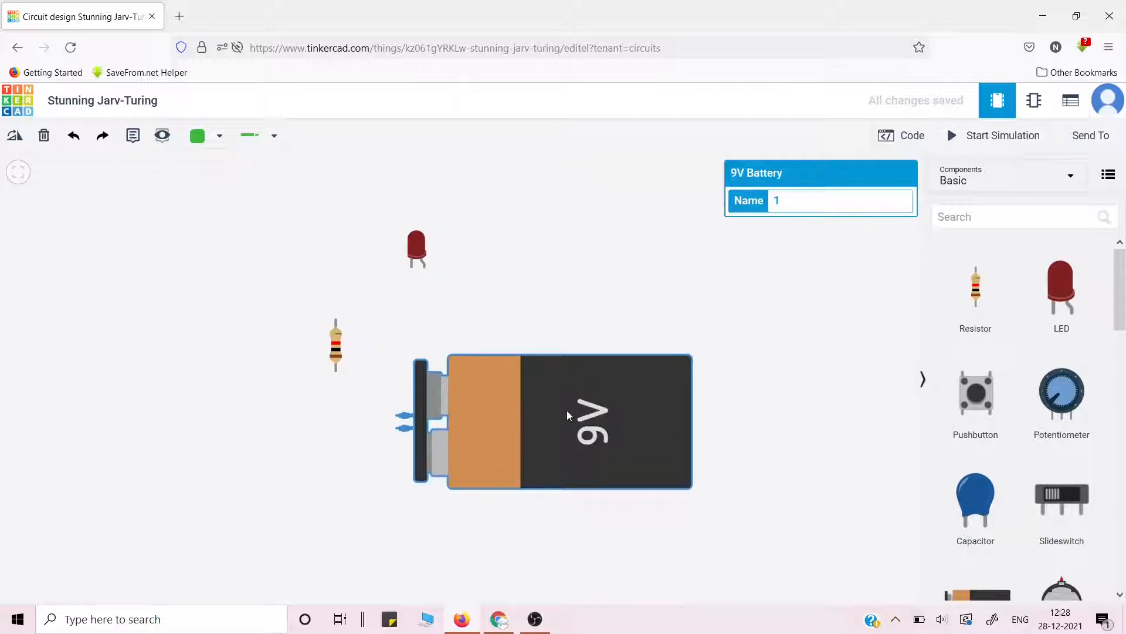
pyautogui.click(760, 366)
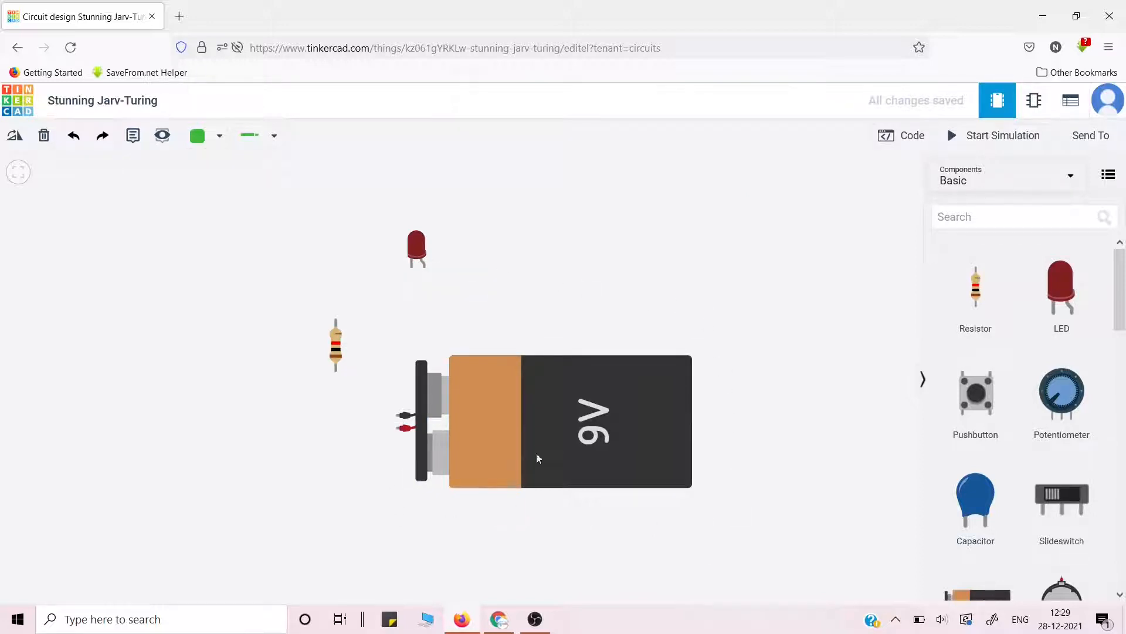
# Rotate the 9V battery in increments through one full turn back to its original orientation.
pyautogui.click(553, 419)
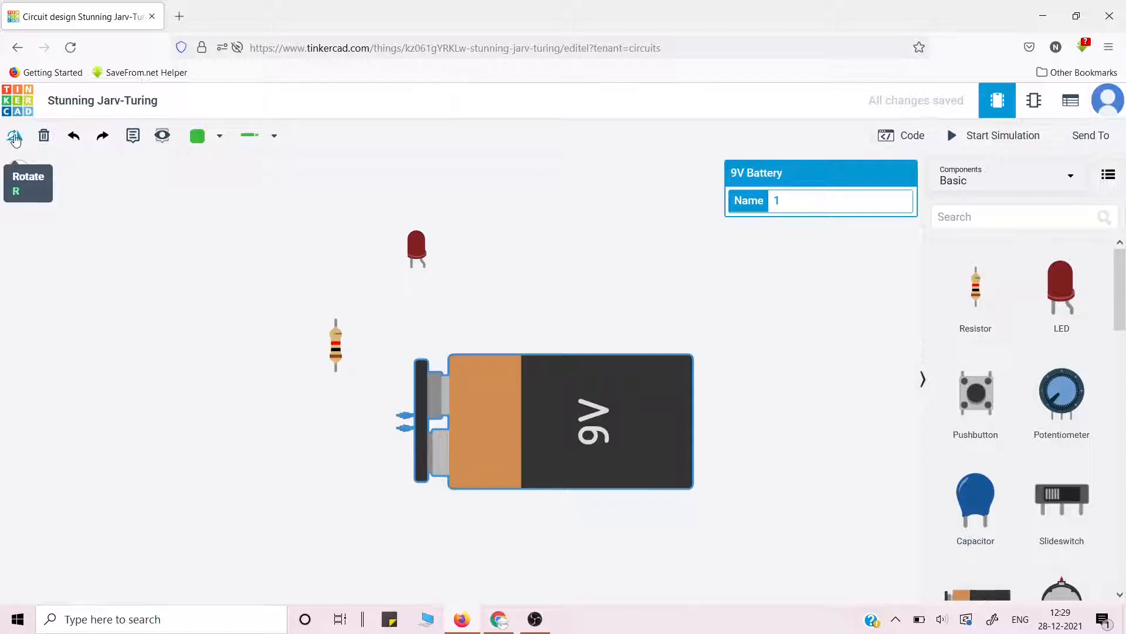
pyautogui.click(15, 138)
pyautogui.click(15, 138)
pyautogui.click(15, 138)
pyautogui.click(14, 138)
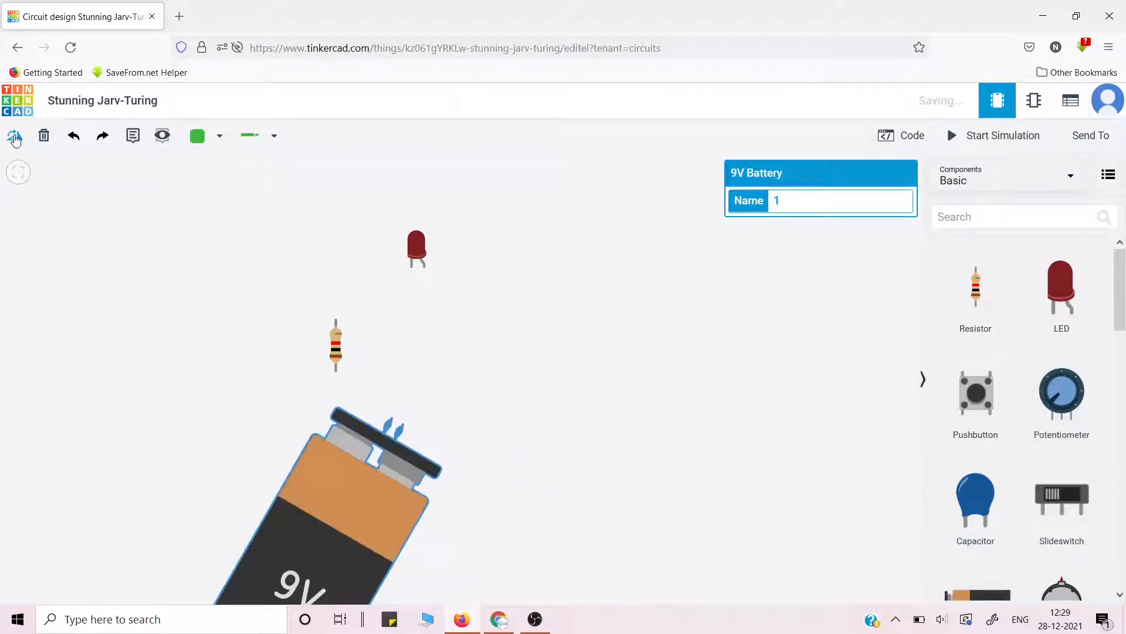
pyautogui.click(15, 137)
pyautogui.click(15, 138)
pyautogui.click(15, 138)
pyautogui.click(15, 138)
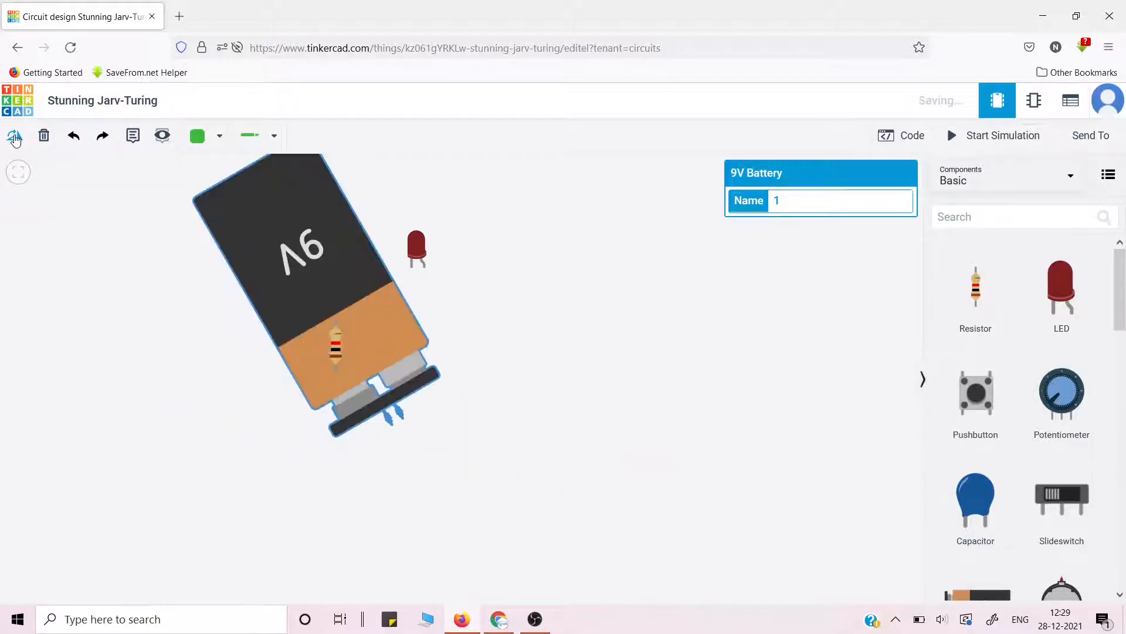
pyautogui.click(14, 138)
pyautogui.click(14, 138)
pyautogui.click(14, 138)
pyautogui.click(15, 138)
pyautogui.click(15, 139)
pyautogui.click(15, 139)
pyautogui.click(14, 139)
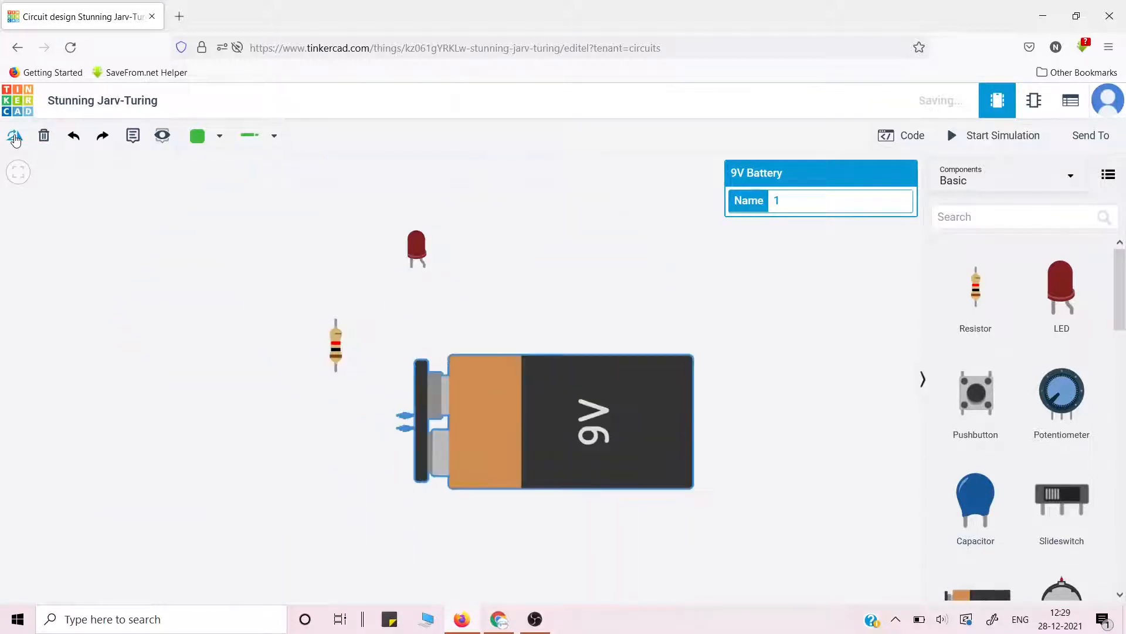
pyautogui.click(762, 344)
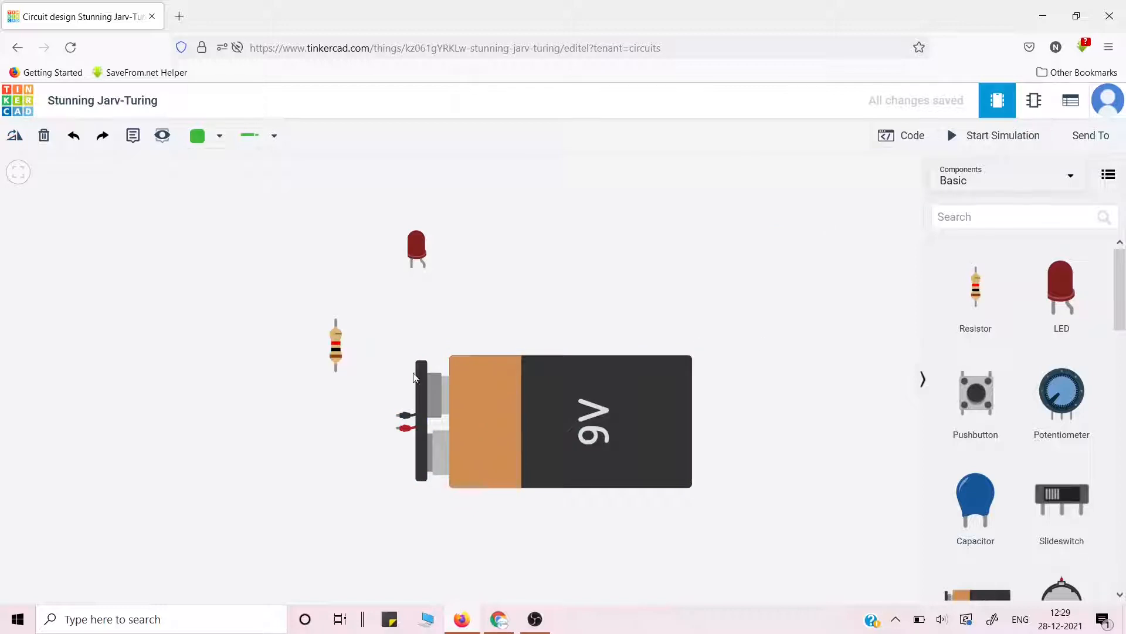
# Shift the 9V battery slightly and route a wire from the LED's anode around the battery to its positive terminal.
pyautogui.moveTo(536, 425); pyautogui.dragTo(558, 443)
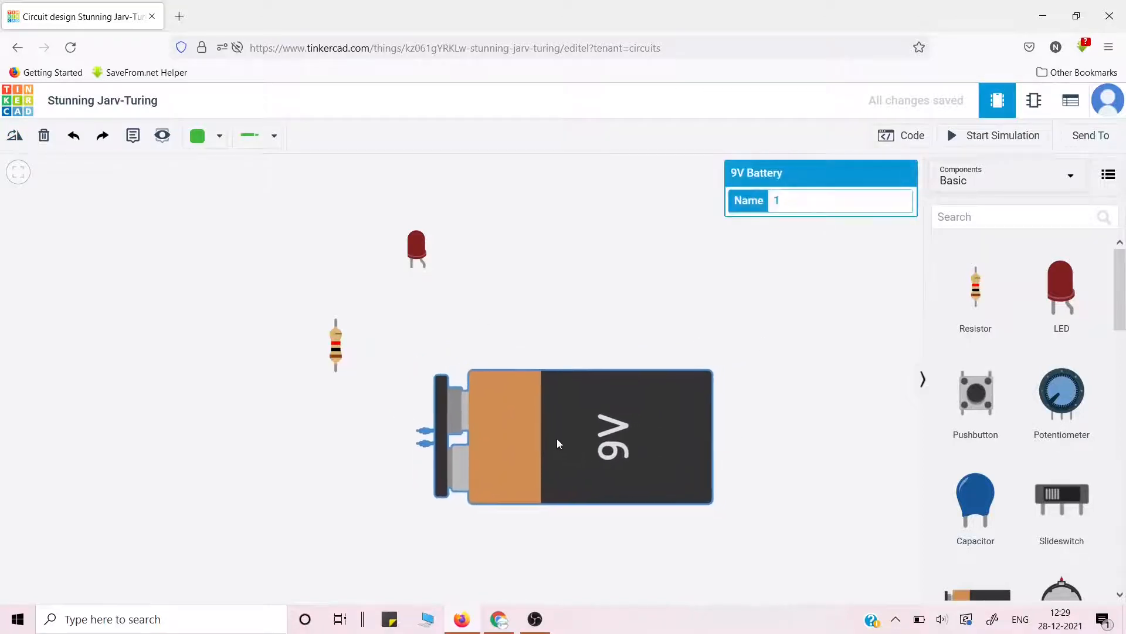
pyautogui.click(756, 415)
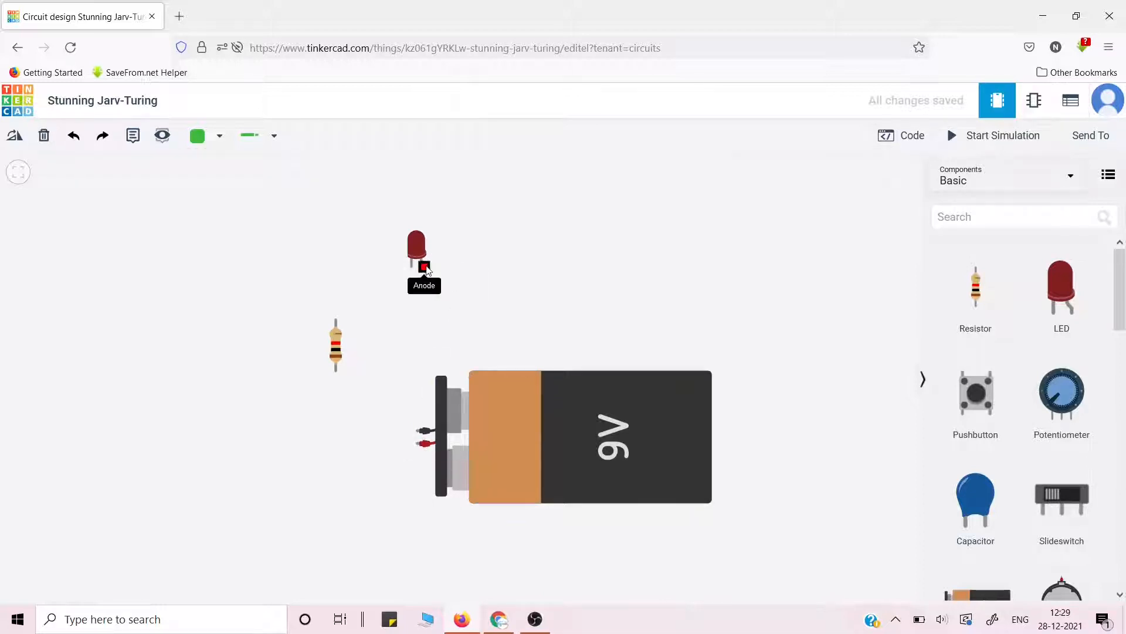
pyautogui.click(426, 269)
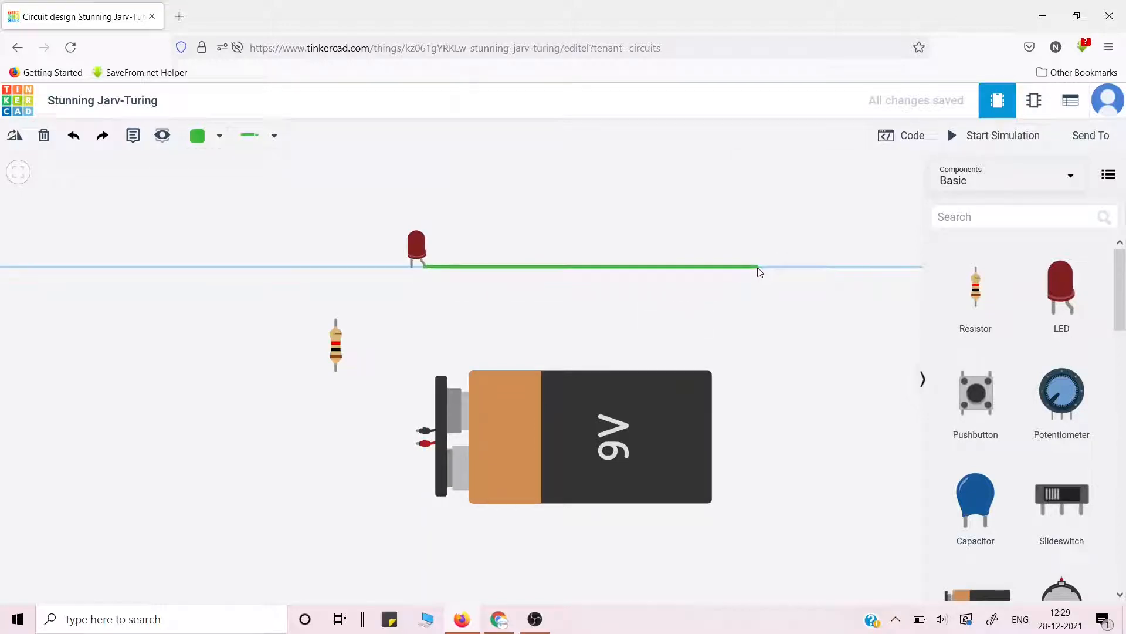
pyautogui.click(758, 269)
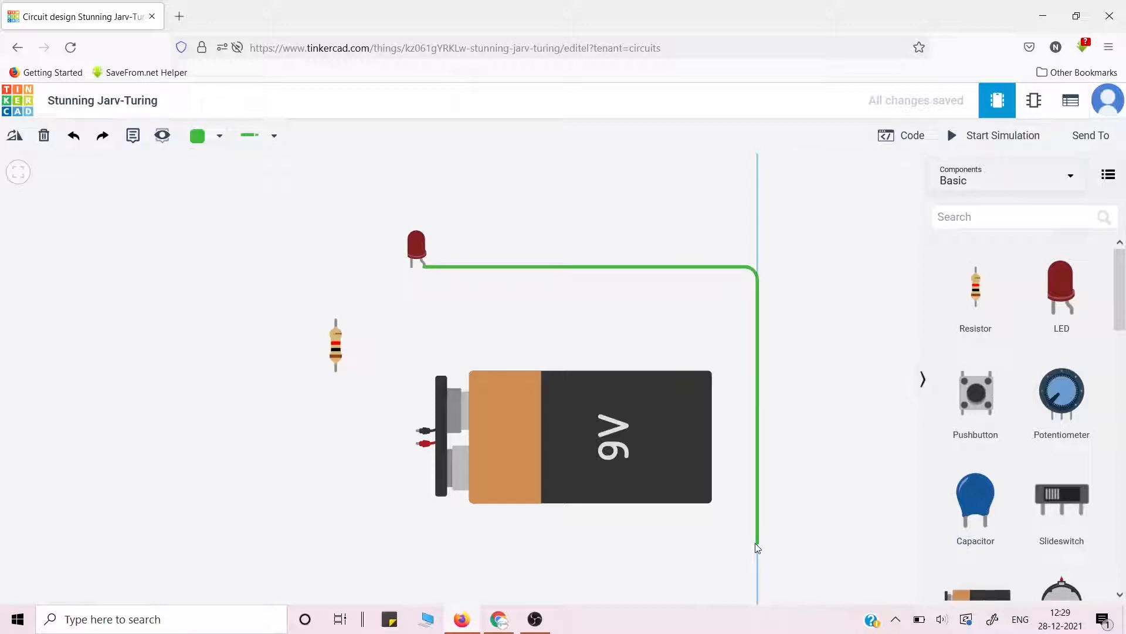
pyautogui.click(757, 544)
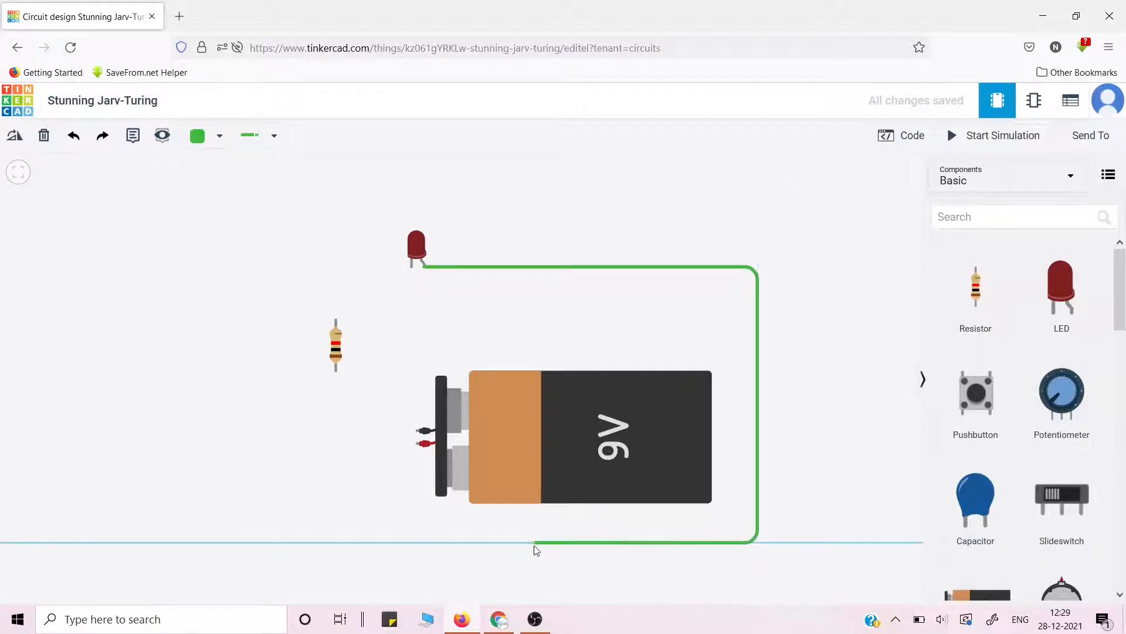
pyautogui.click(420, 541)
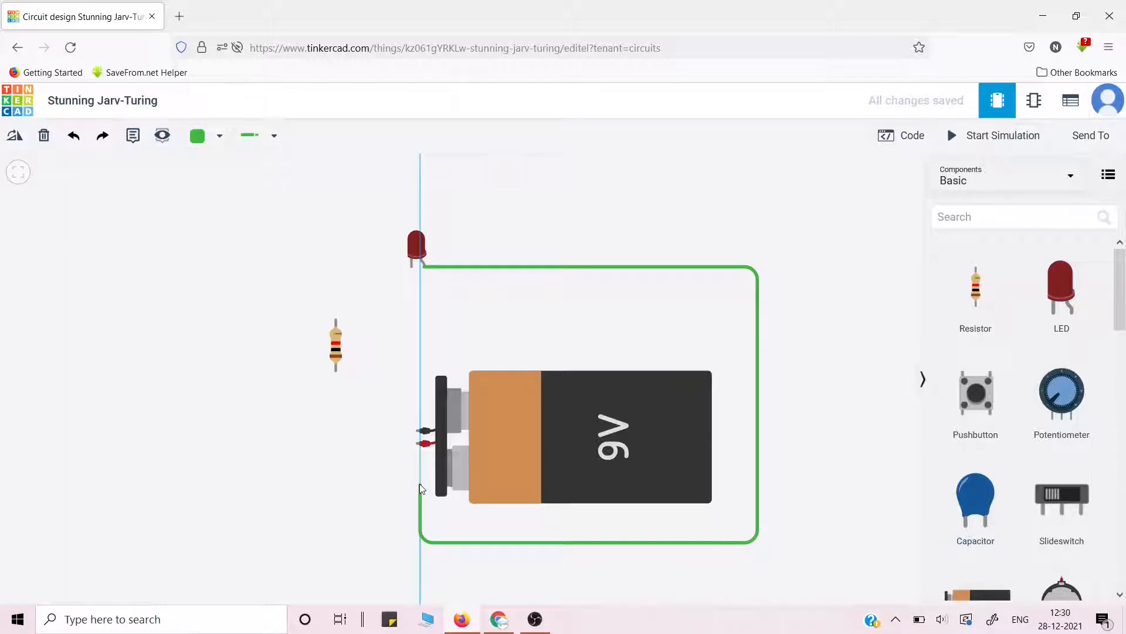
pyautogui.click(418, 445)
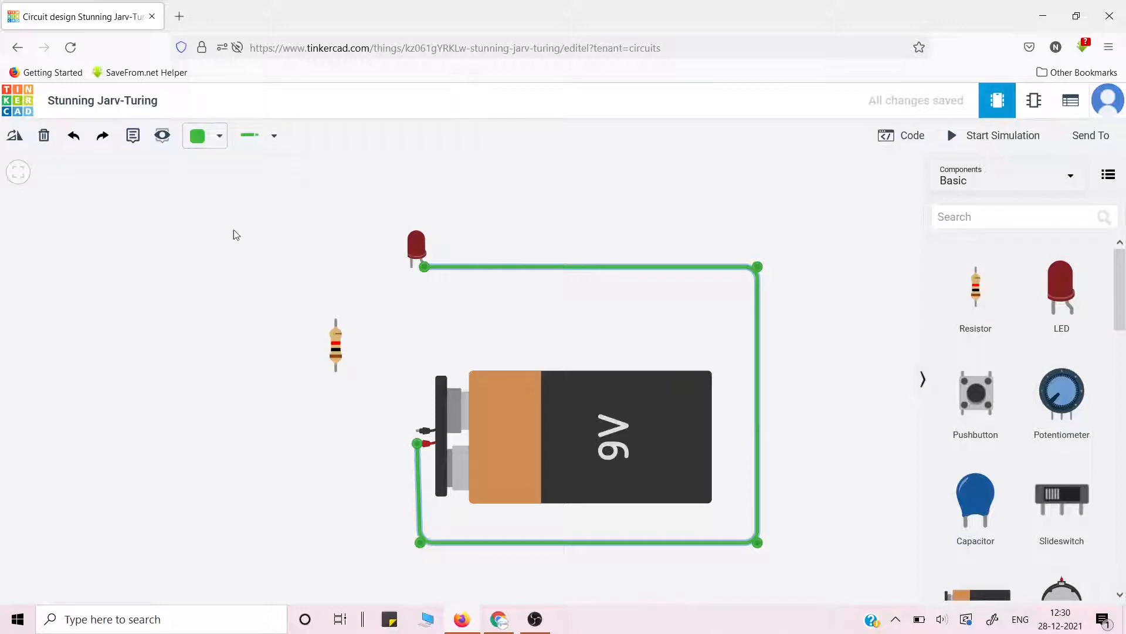
# Change the color of the wire between the LED's anode and the battery's positive terminal to red.
pyautogui.click(219, 136)
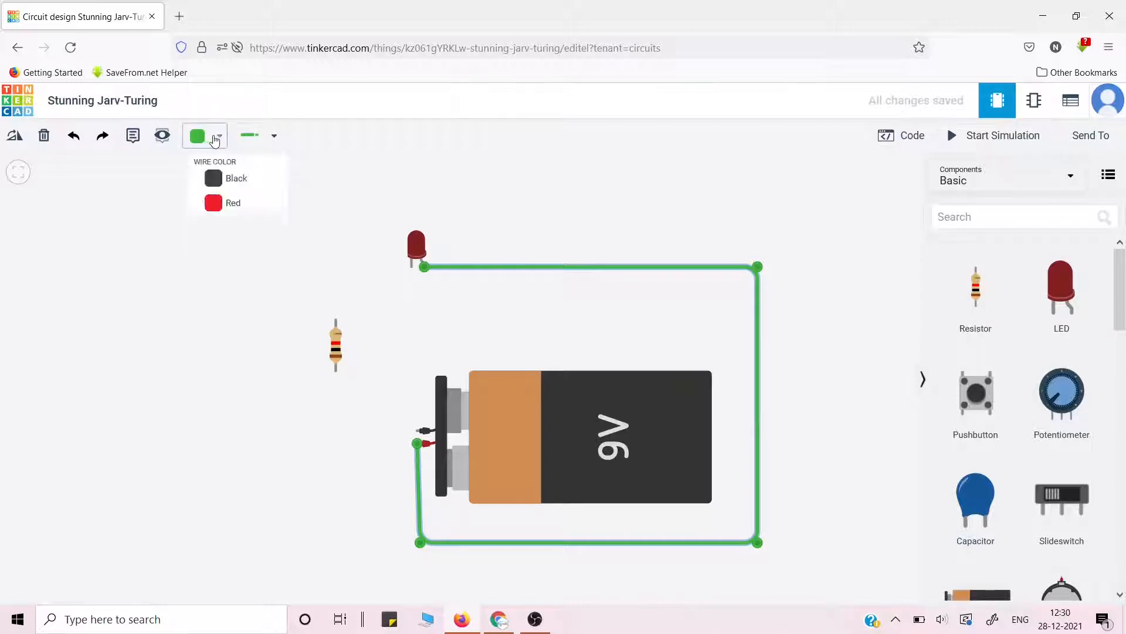
pyautogui.click(233, 211)
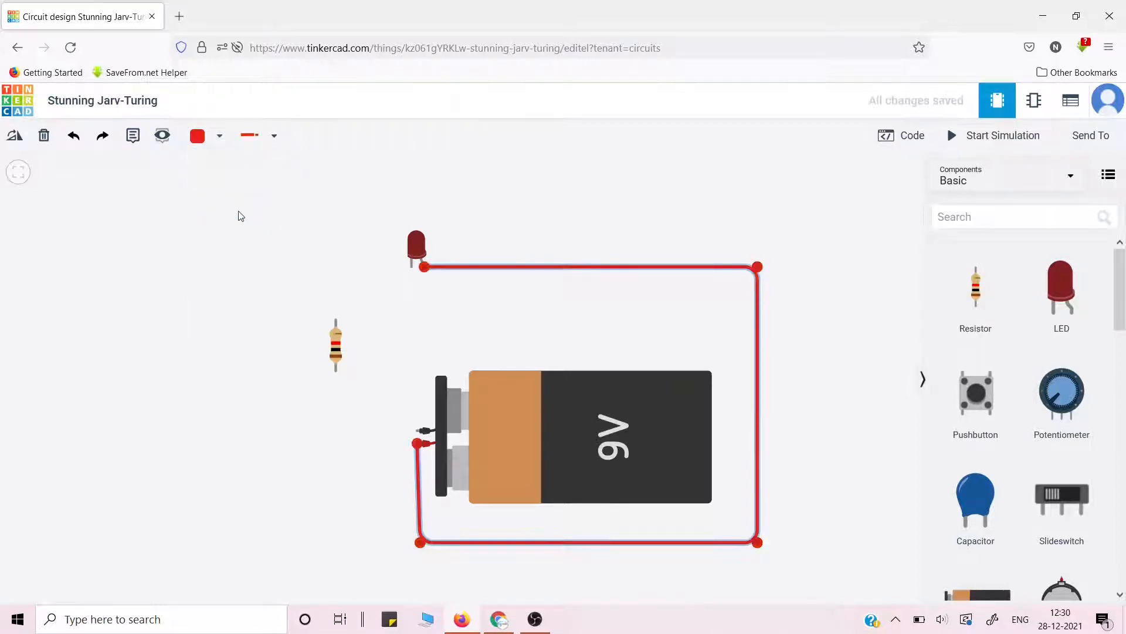
pyautogui.click(524, 335)
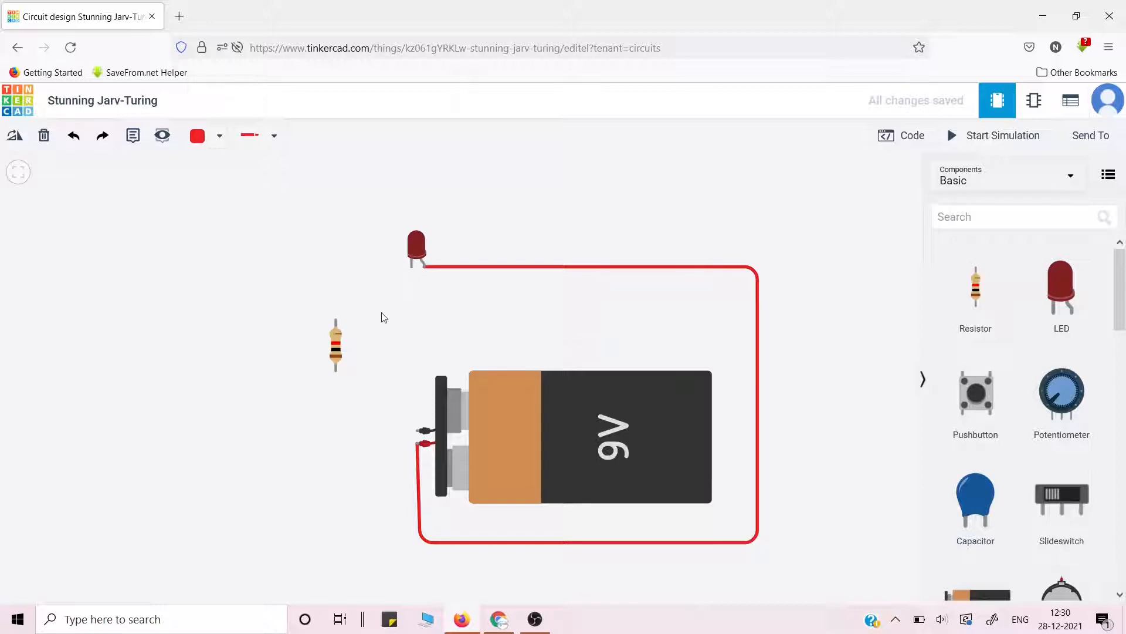
# Wire the battery's negative terminal straight to the LED's cathode and color that wire black.
pyautogui.click(418, 431)
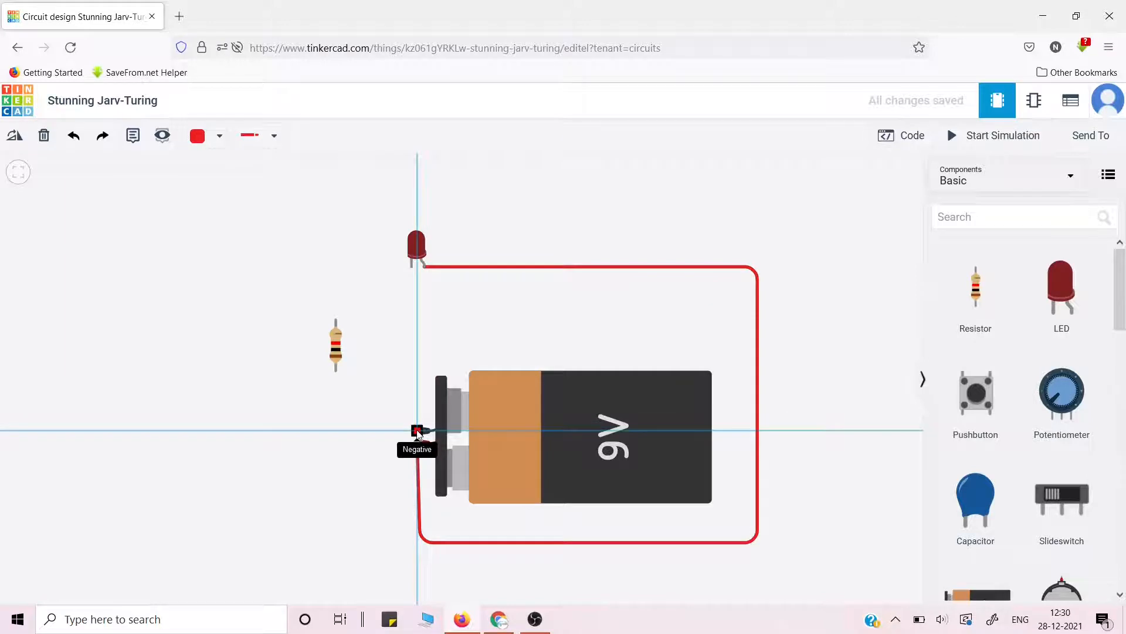
pyautogui.click(412, 267)
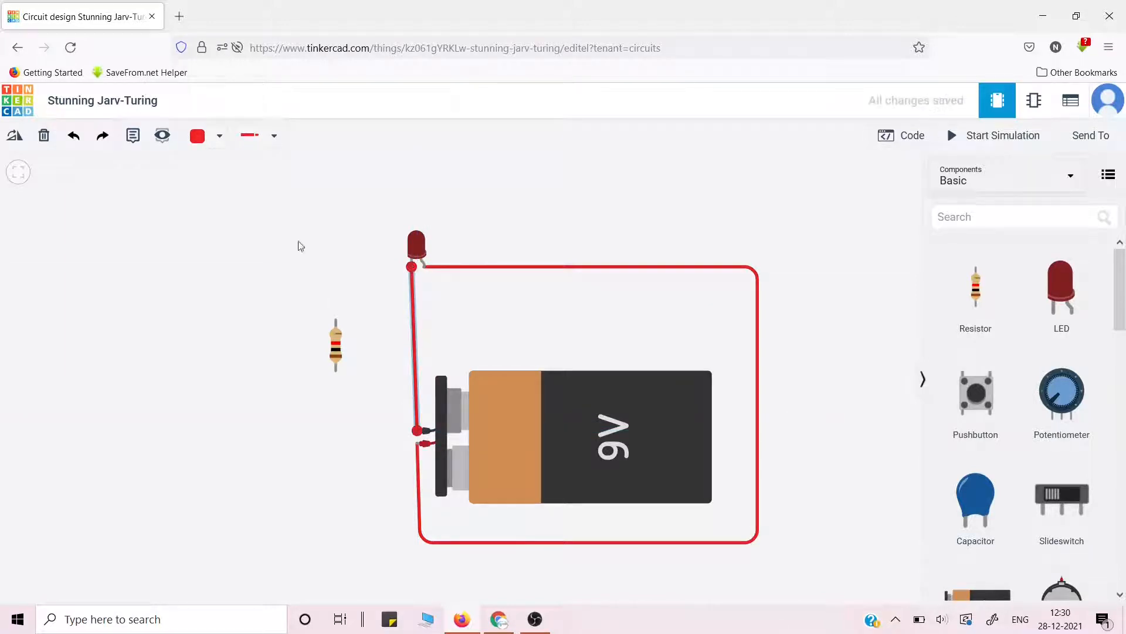
pyautogui.click(214, 147)
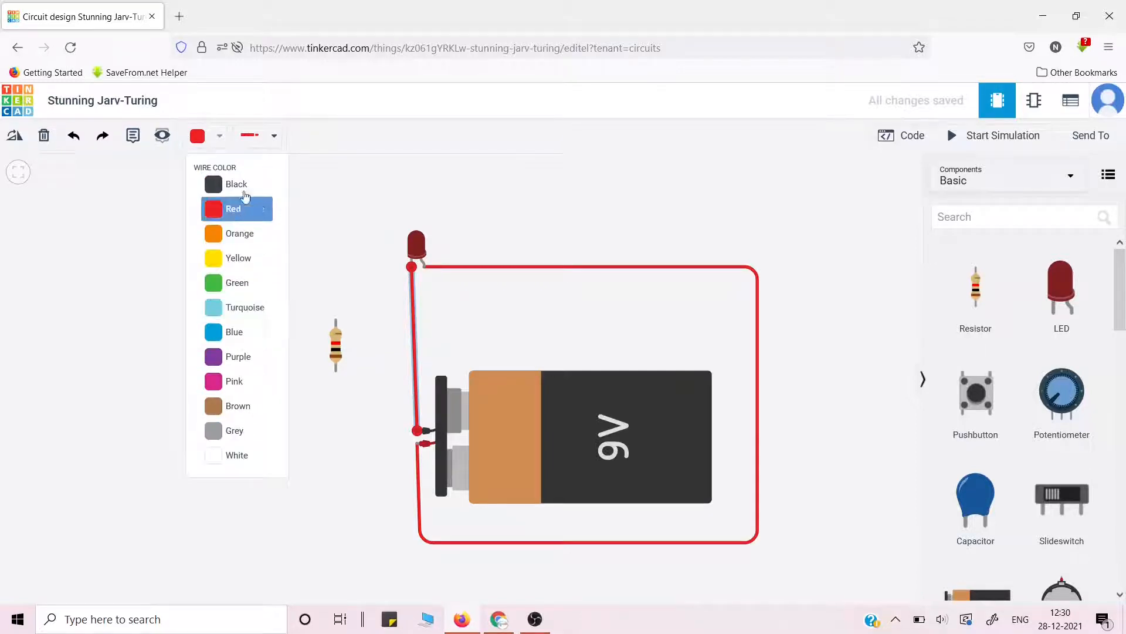
pyautogui.click(236, 185)
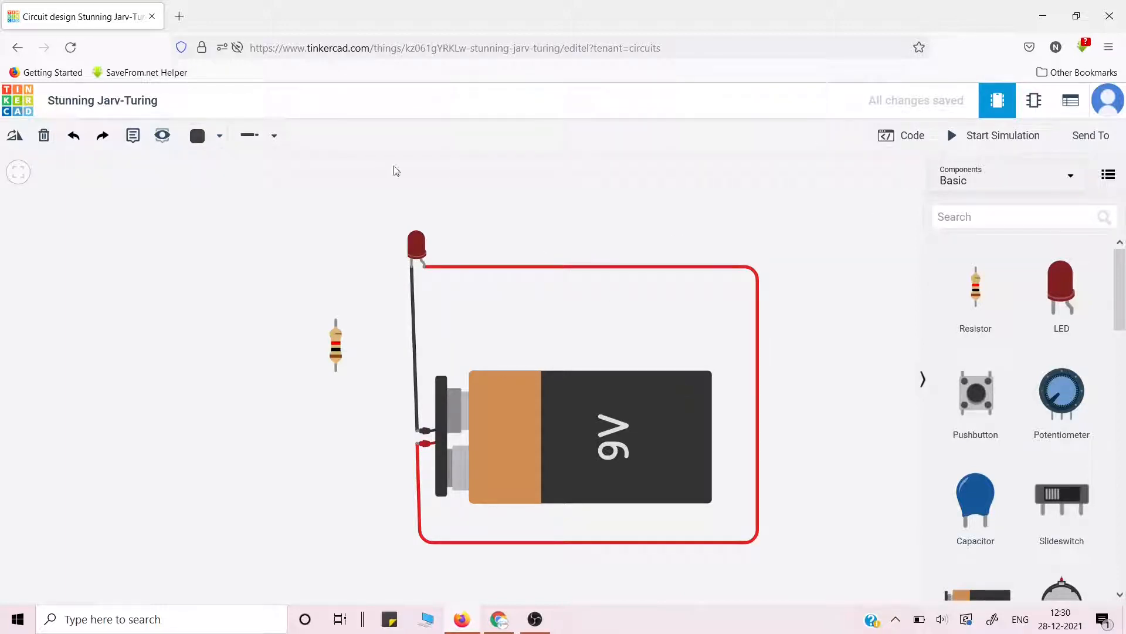
# Add a note reading "LED" and position it just beside the LED.
pyautogui.click(132, 136)
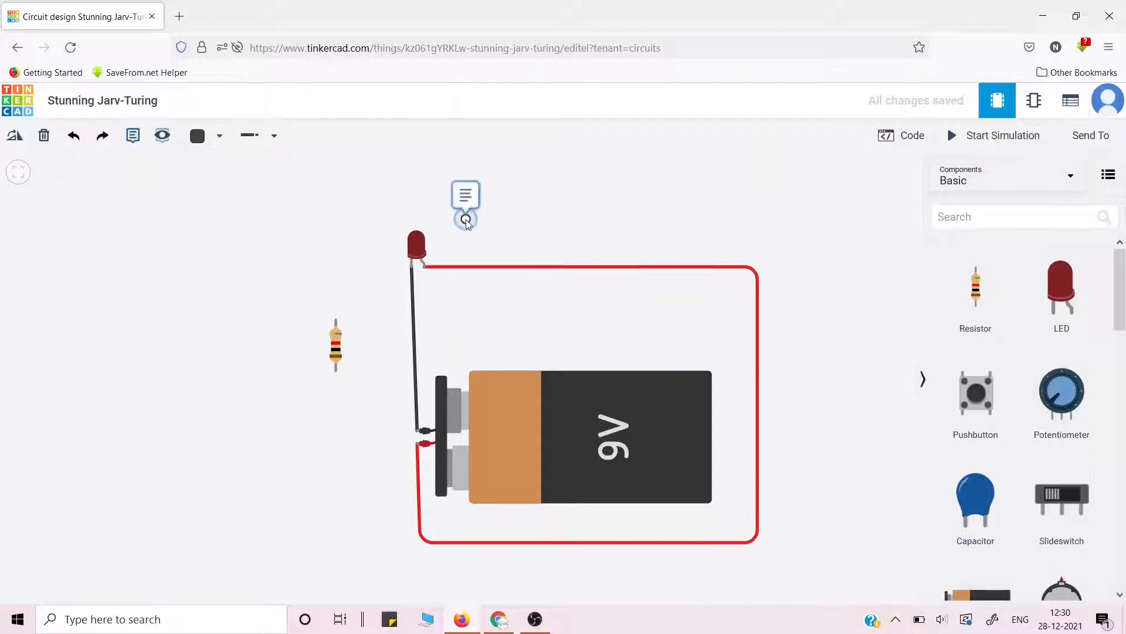
pyautogui.click(471, 230)
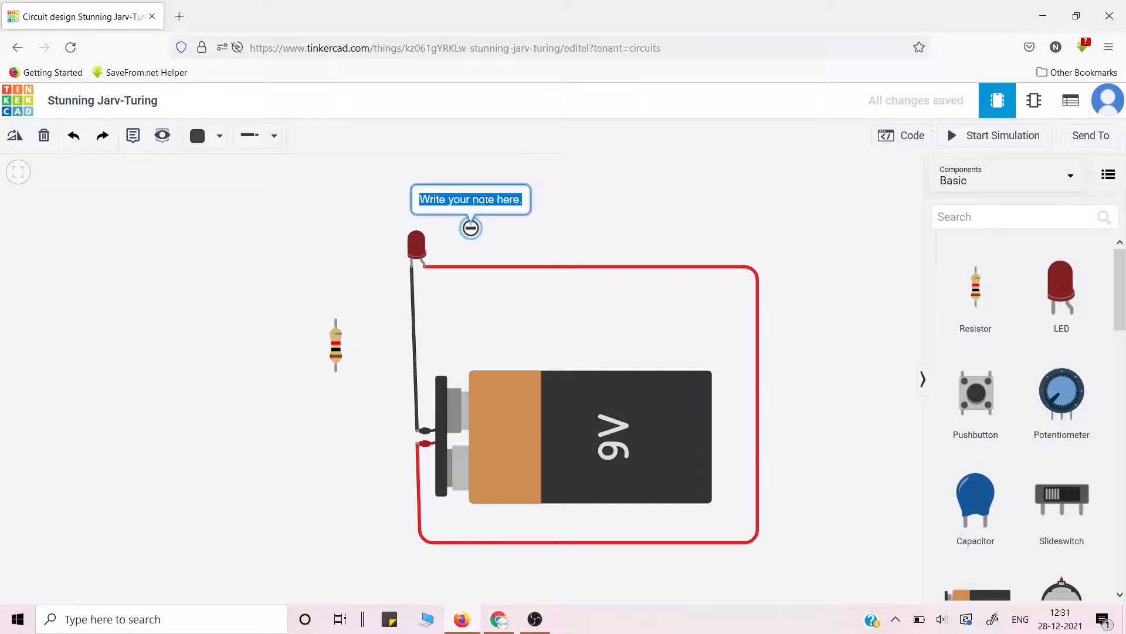
pyautogui.press('BackSpace')
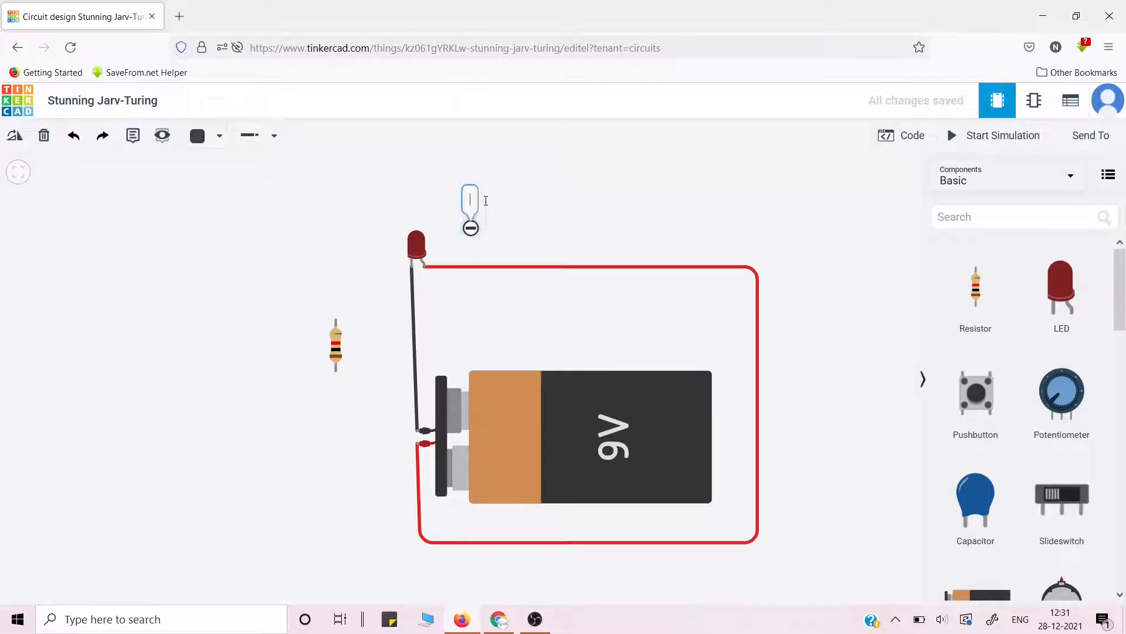
pyautogui.write('LED')
pyautogui.click(559, 210)
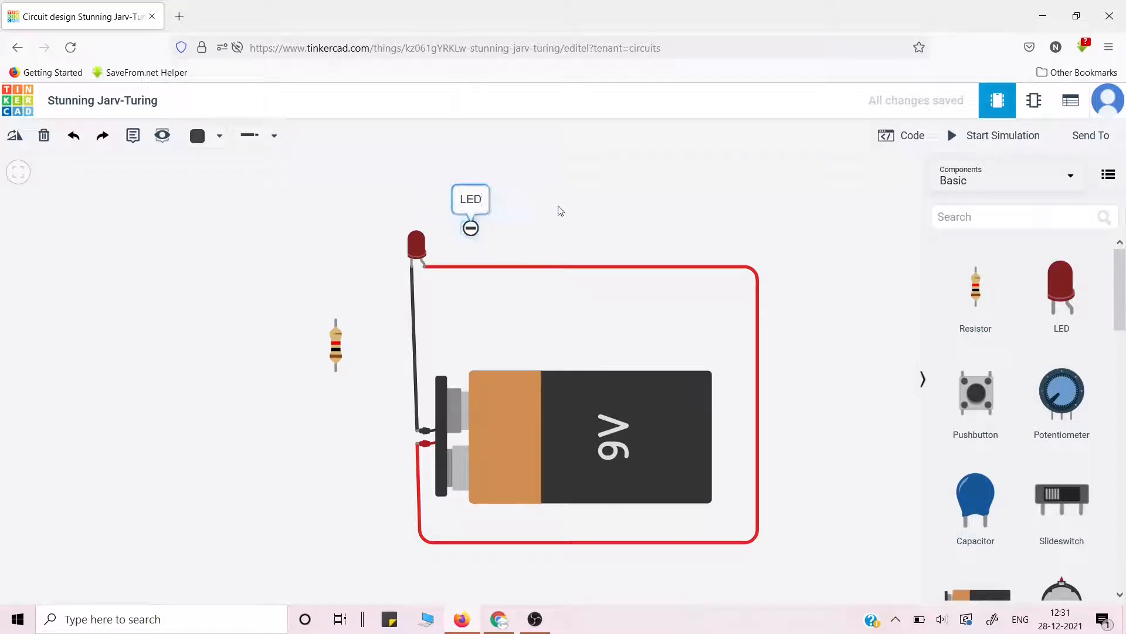
pyautogui.moveTo(471, 228); pyautogui.dragTo(449, 230)
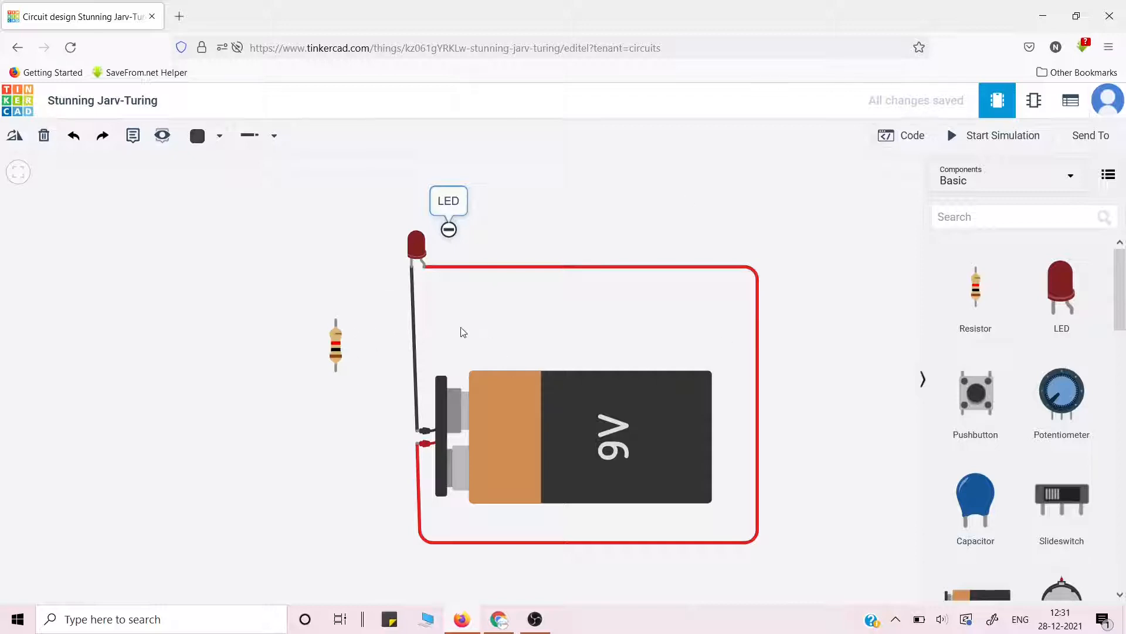
pyautogui.click(337, 351)
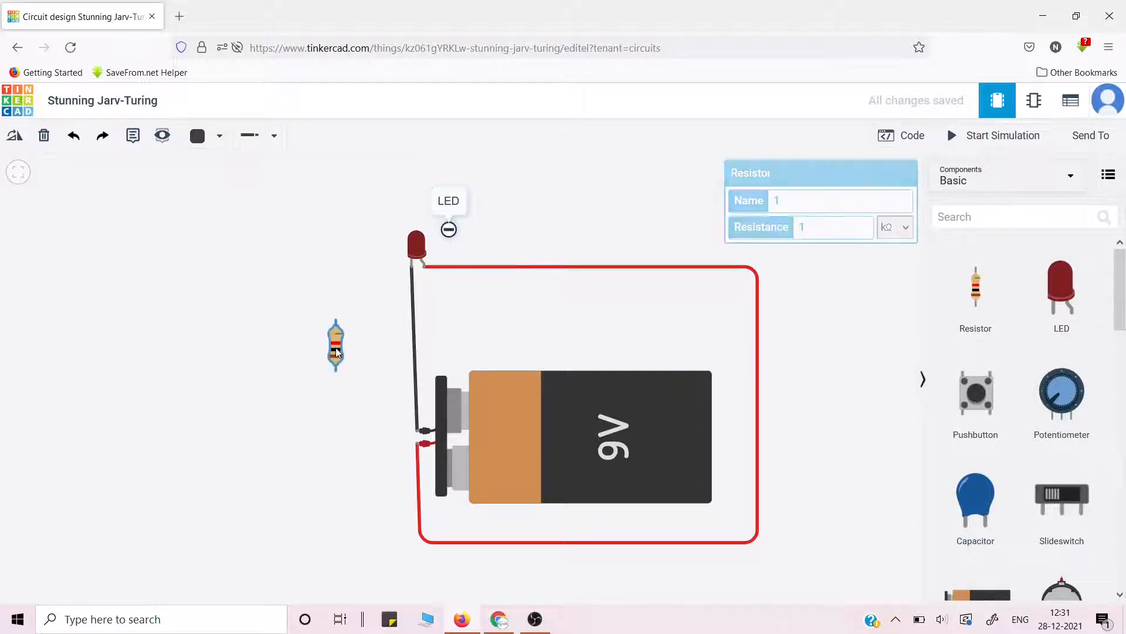
pyautogui.click(571, 214)
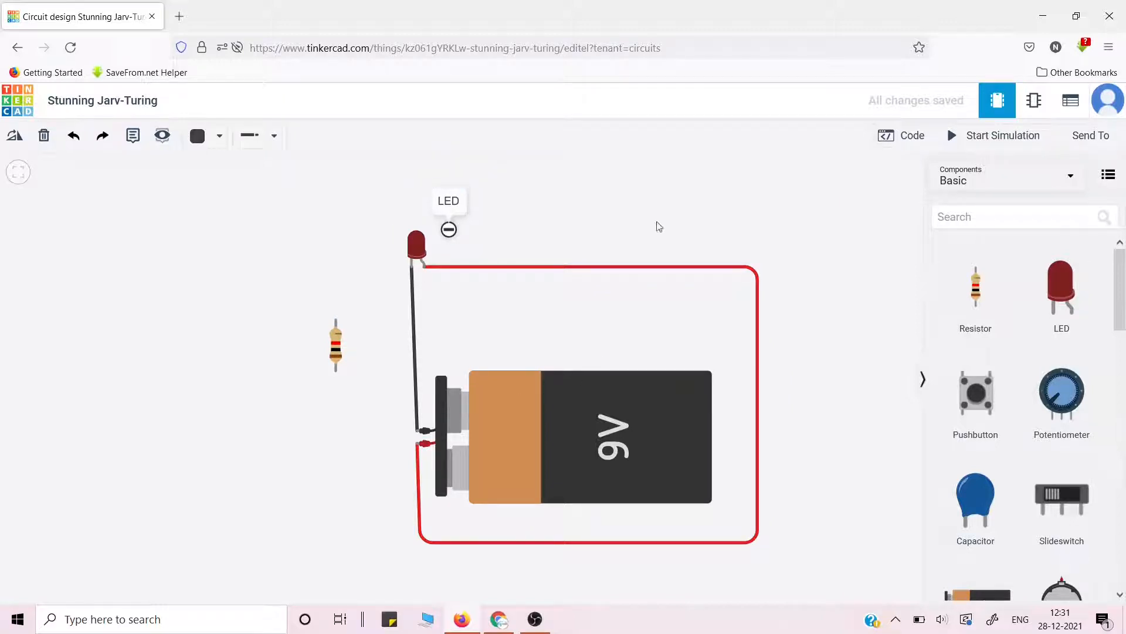
# View the circuit's code view and simulate the LED wired directly to the battery, inspecting the LED before stopping.
pyautogui.click(914, 136)
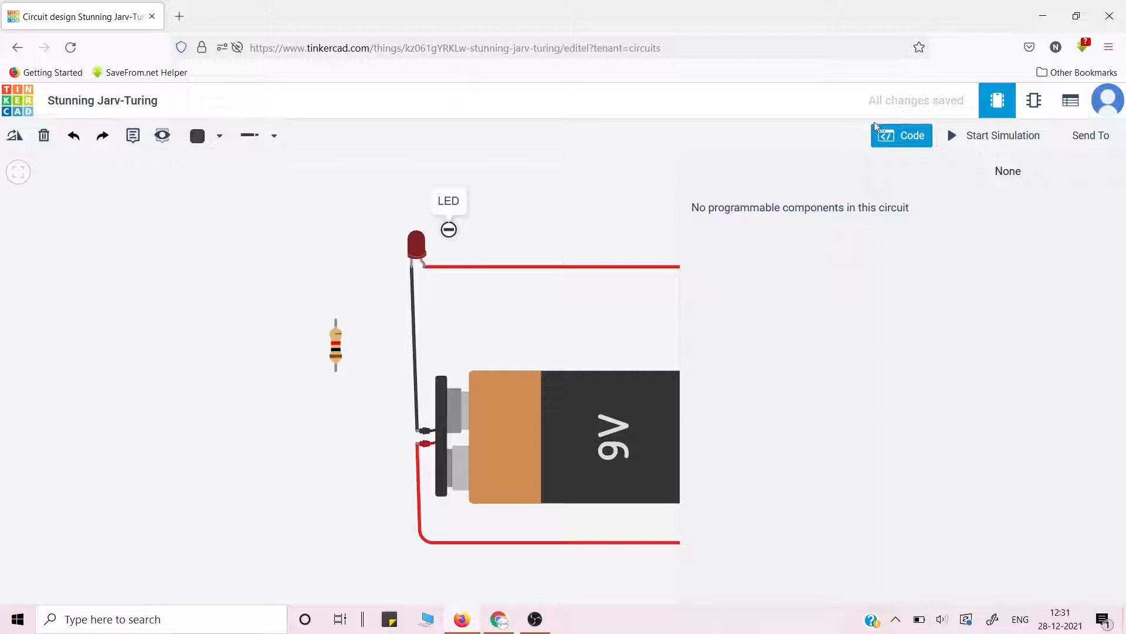
pyautogui.click(903, 134)
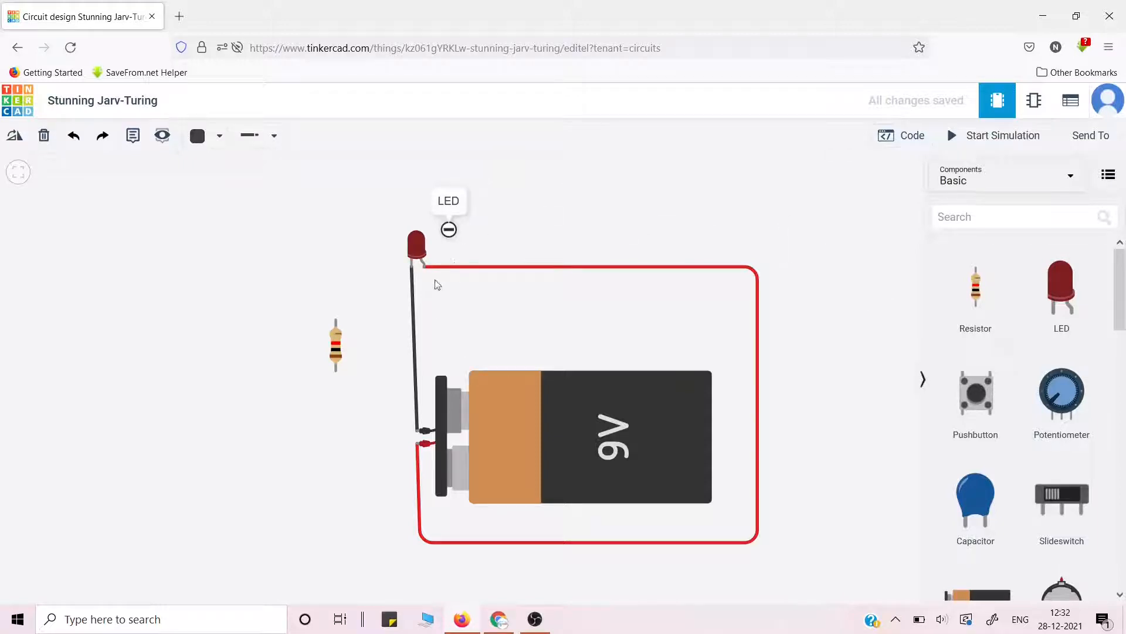
pyautogui.click(991, 138)
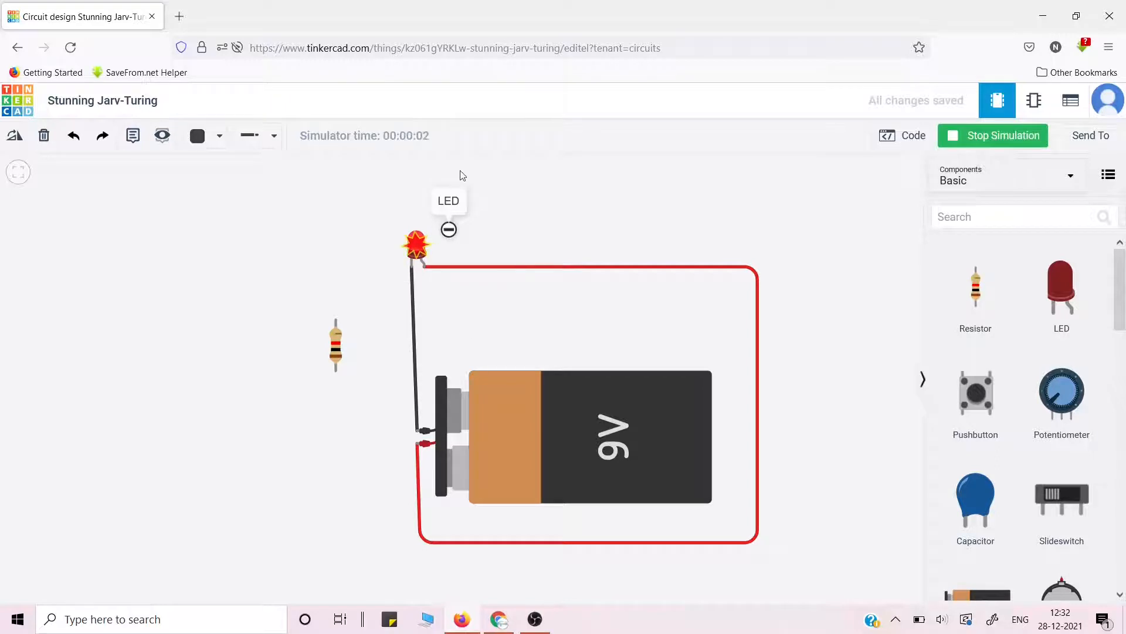
pyautogui.moveTo(412, 249)
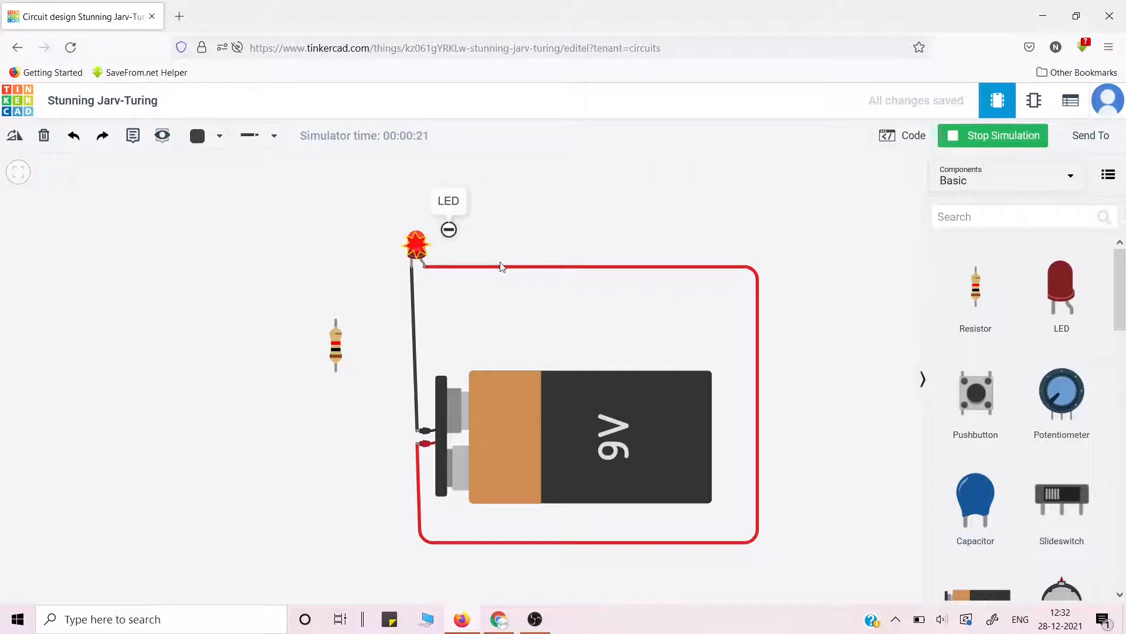
pyautogui.click(991, 138)
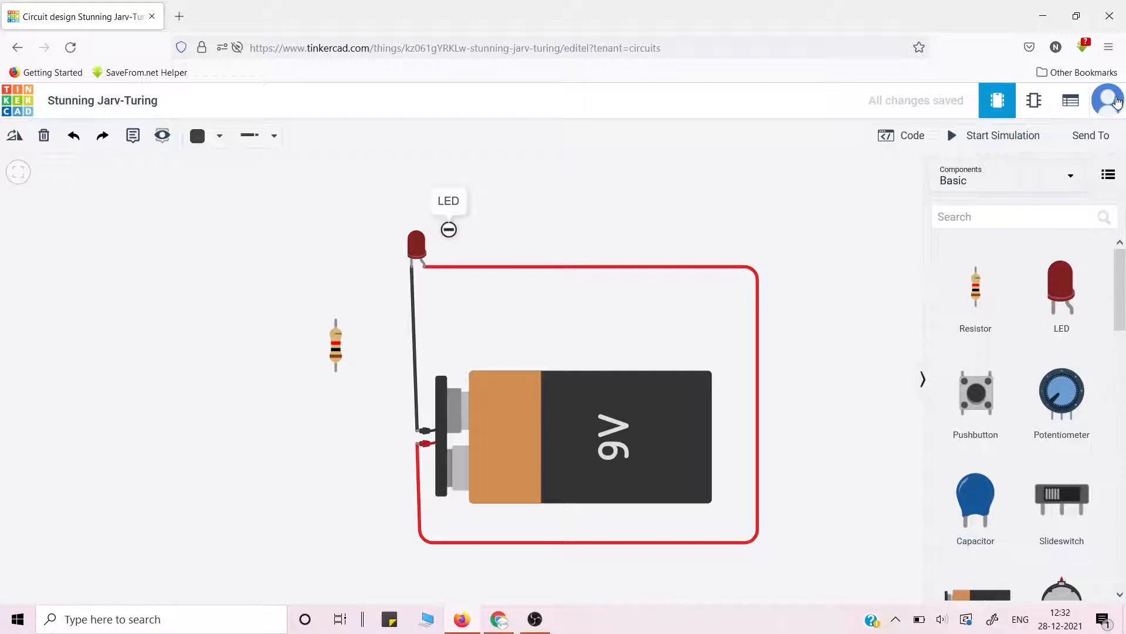
# Generate a collaboration invite link for the design and copy it.
pyautogui.click(1087, 137)
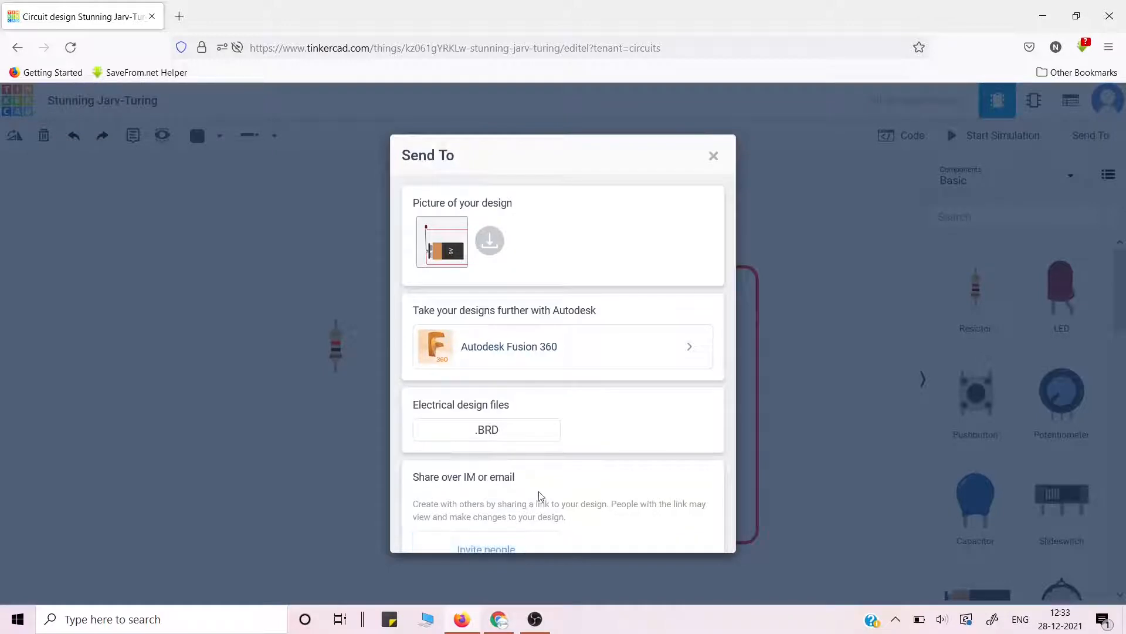
pyautogui.click(515, 548)
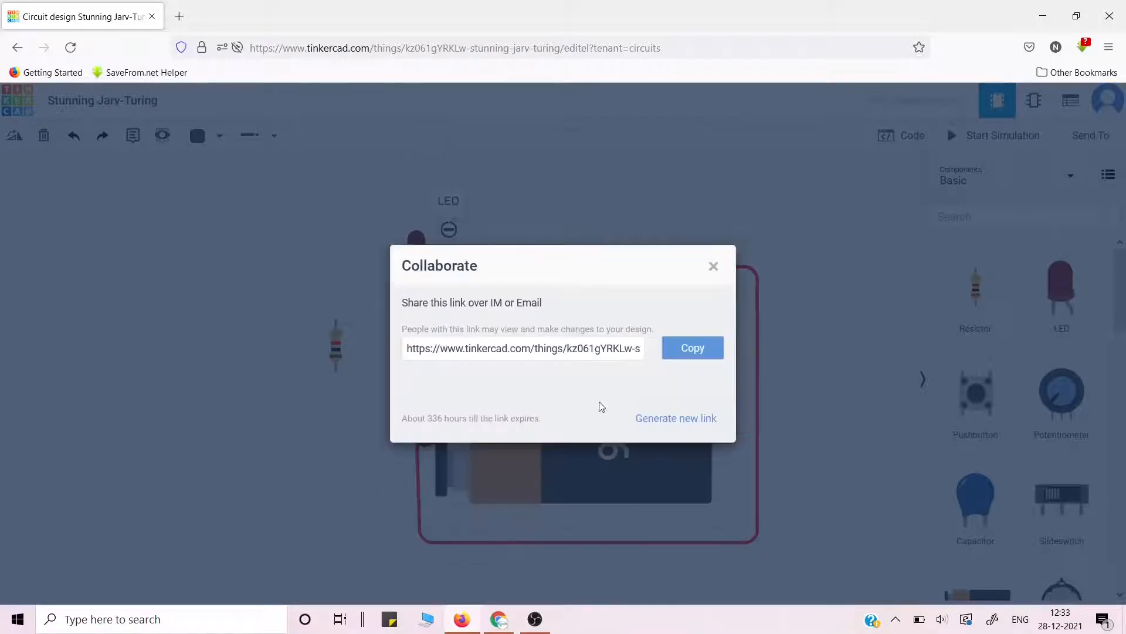
pyautogui.click(700, 349)
pyautogui.click(713, 267)
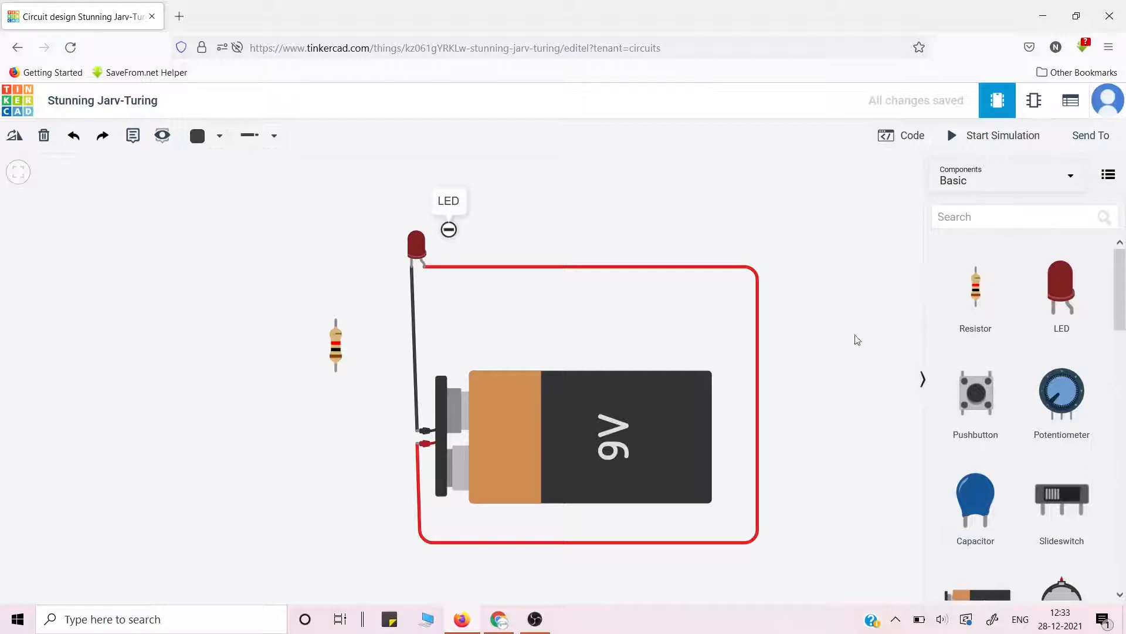
# Briefly rerun the simulation and delete the red wire between the LED's anode and the battery's positive terminal.
pyautogui.click(993, 135)
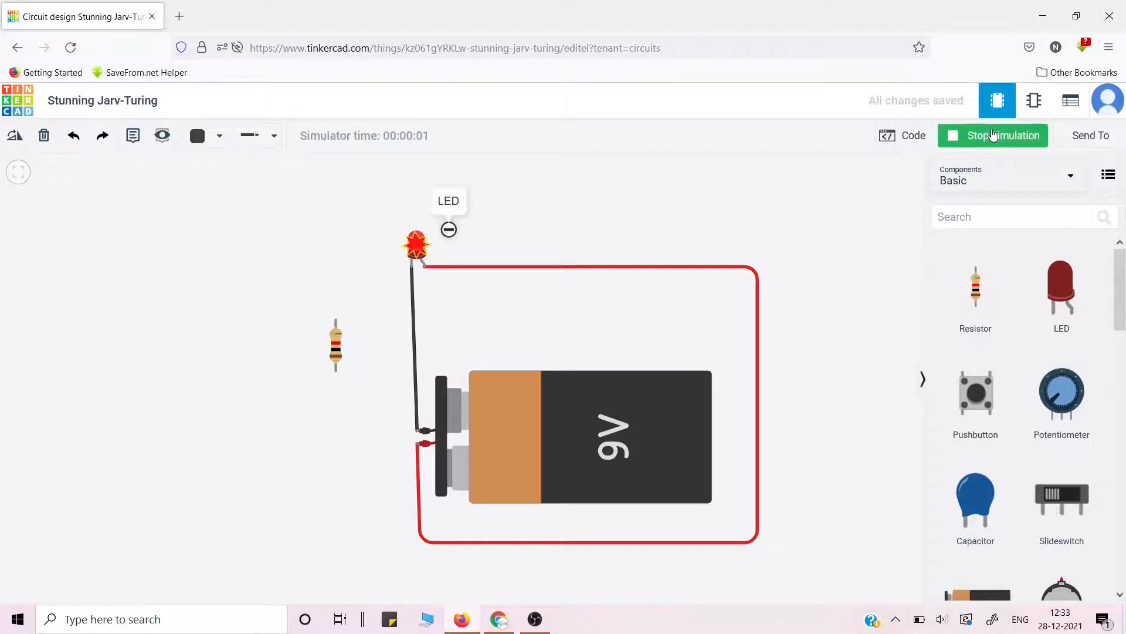
pyautogui.click(993, 134)
pyautogui.click(501, 268)
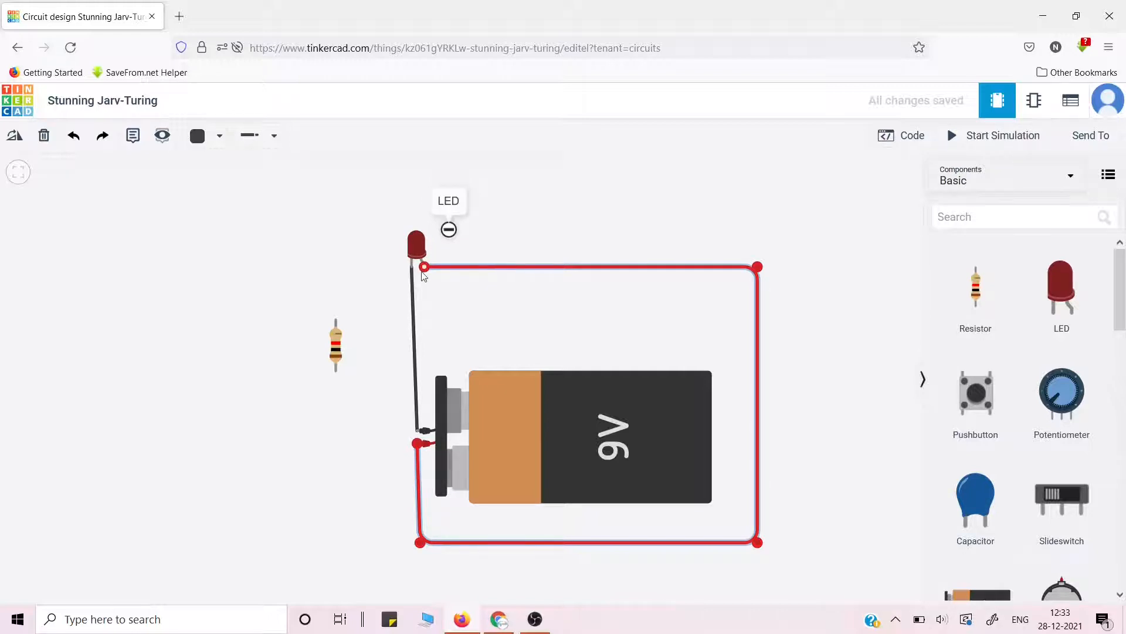
pyautogui.press('Delete')
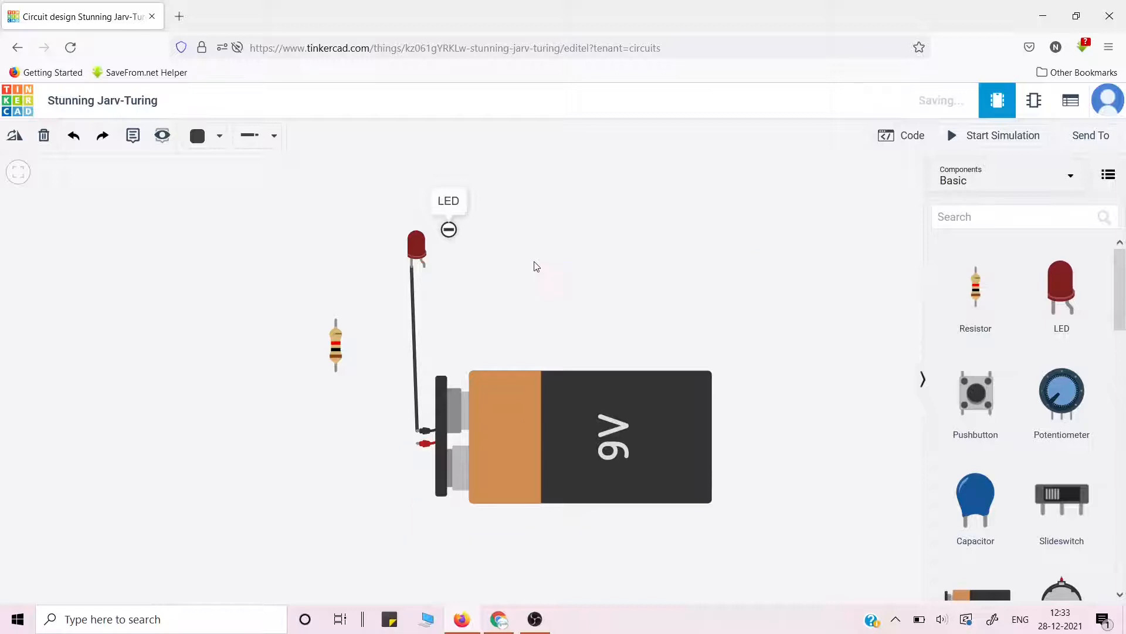
# Move the resistor into the space above the battery beside the LED and rotate it to lie horizontally.
pyautogui.click(342, 352)
pyautogui.moveTo(341, 353); pyautogui.dragTo(530, 301)
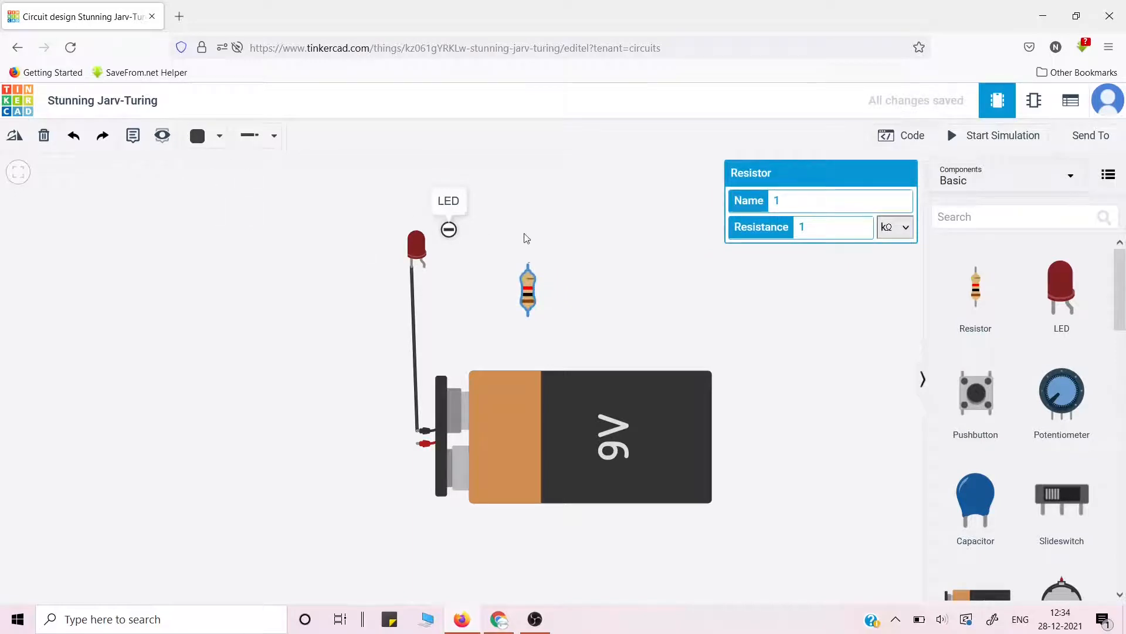
pyautogui.click(12, 137)
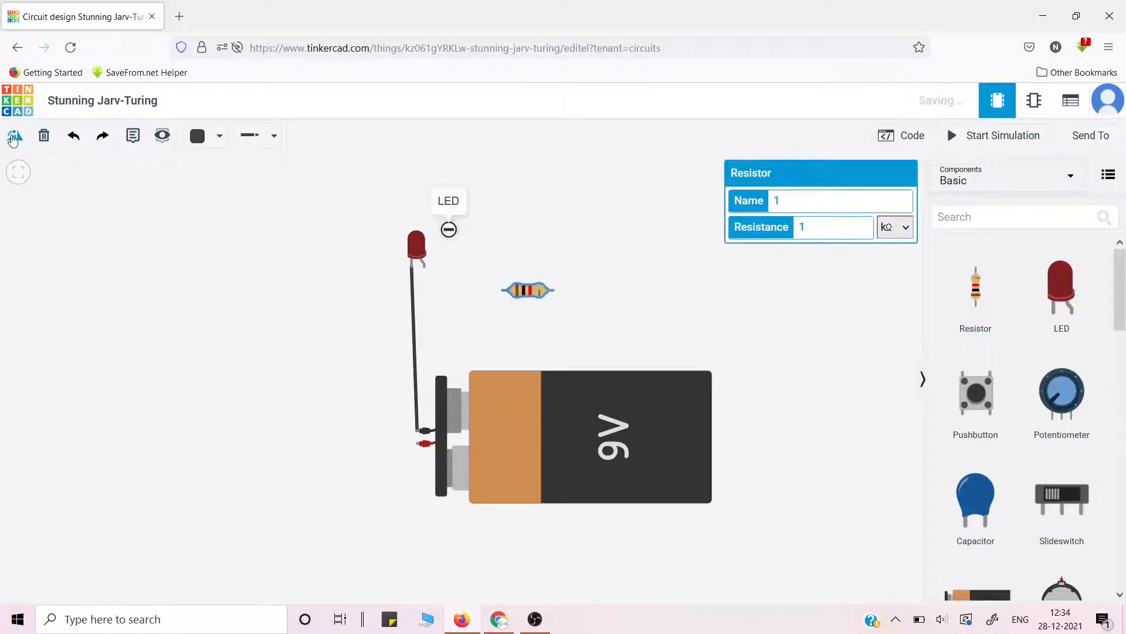
# Wire the LED's anode to the resistor's nearest lead with one bend and color that wire red.
pyautogui.click(423, 279)
pyautogui.click(427, 292)
pyautogui.click(503, 290)
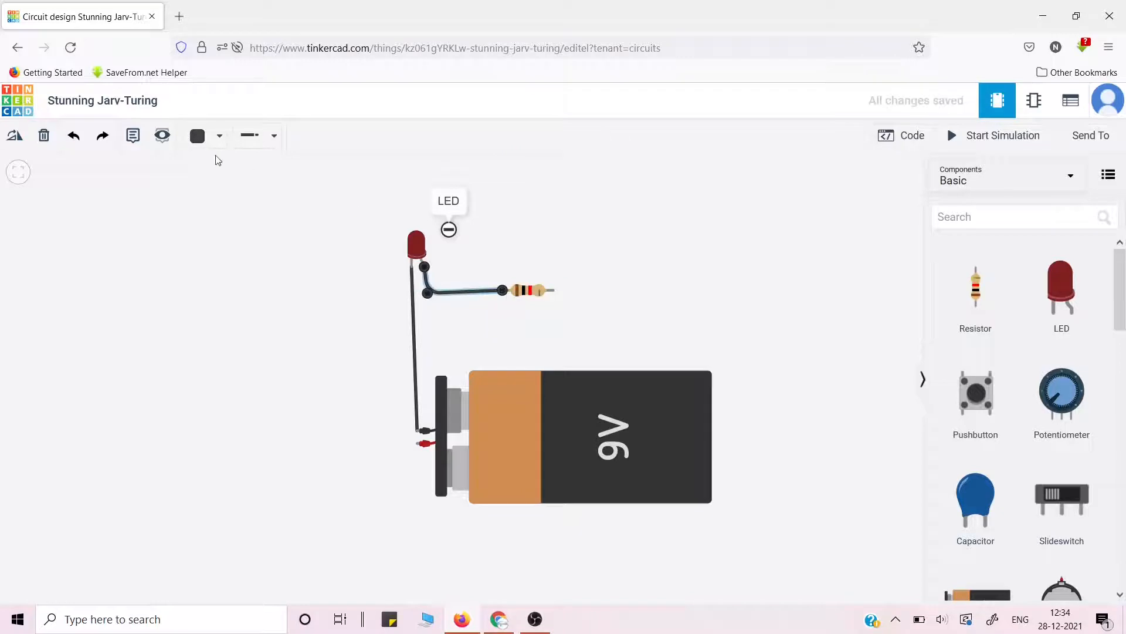
pyautogui.click(212, 139)
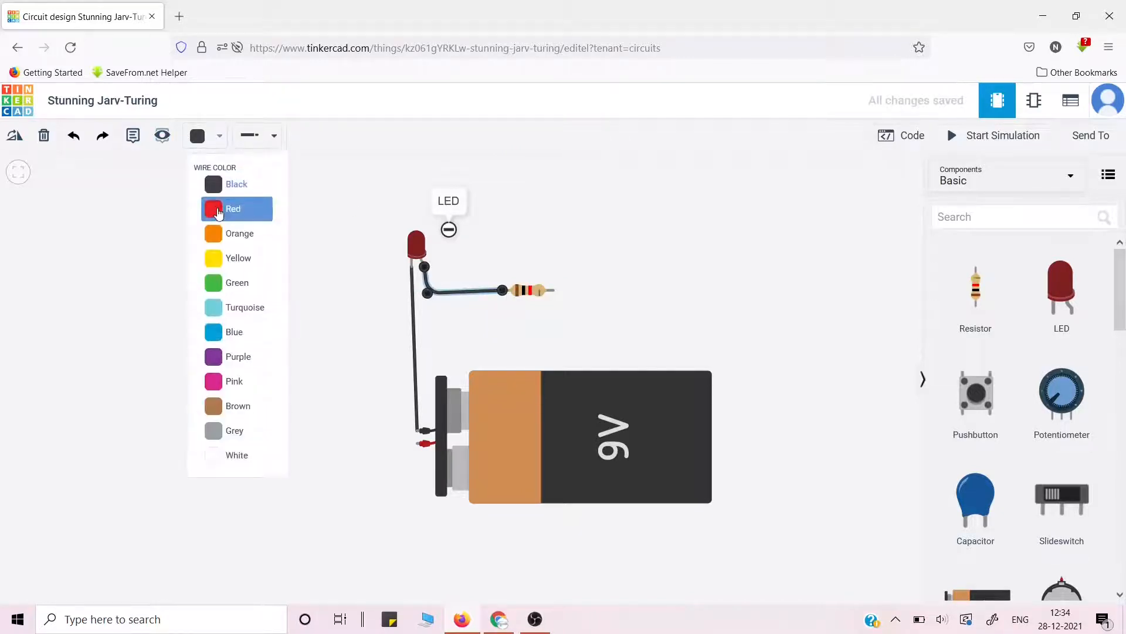
pyautogui.click(230, 209)
# Route a red wire from the resistor's free lead around the battery to its positive terminal.
pyautogui.click(553, 291)
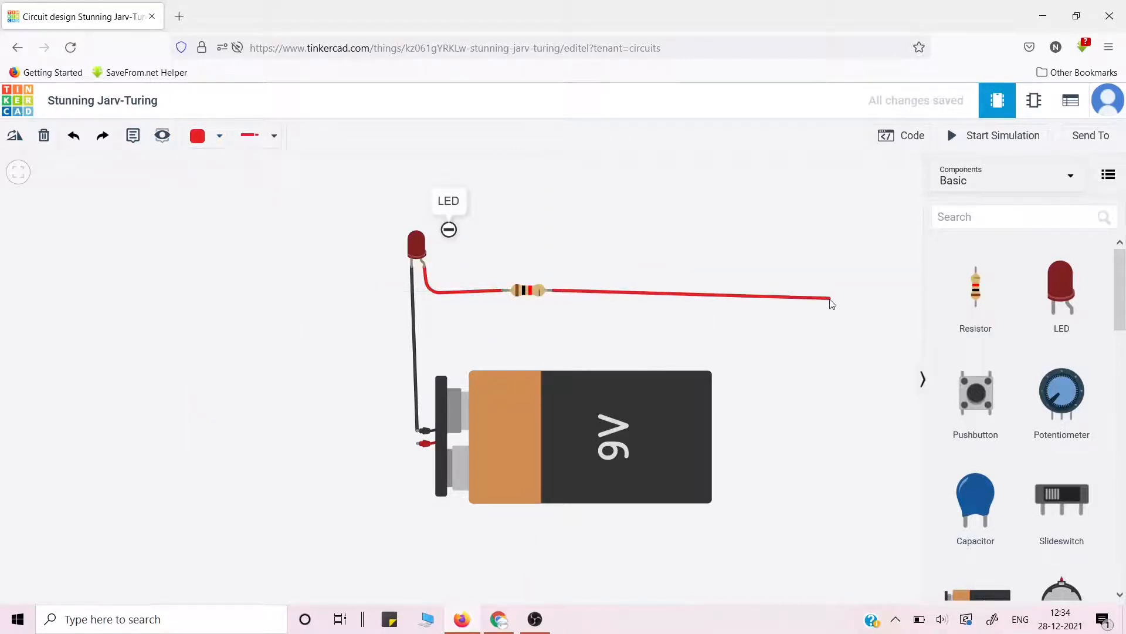
pyautogui.click(800, 291)
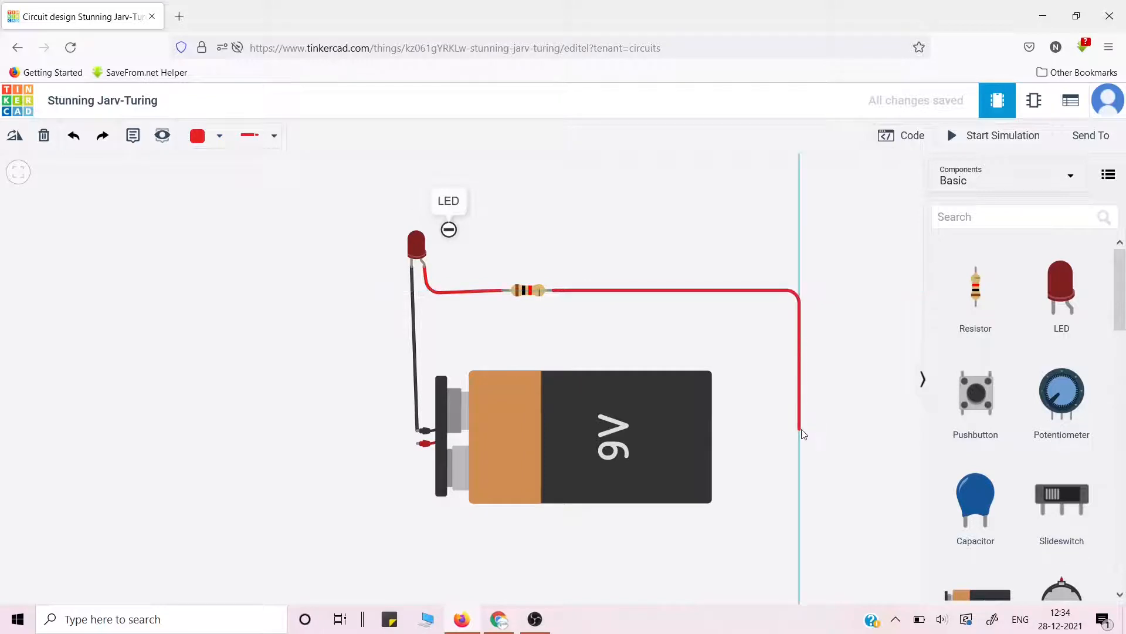
pyautogui.click(798, 519)
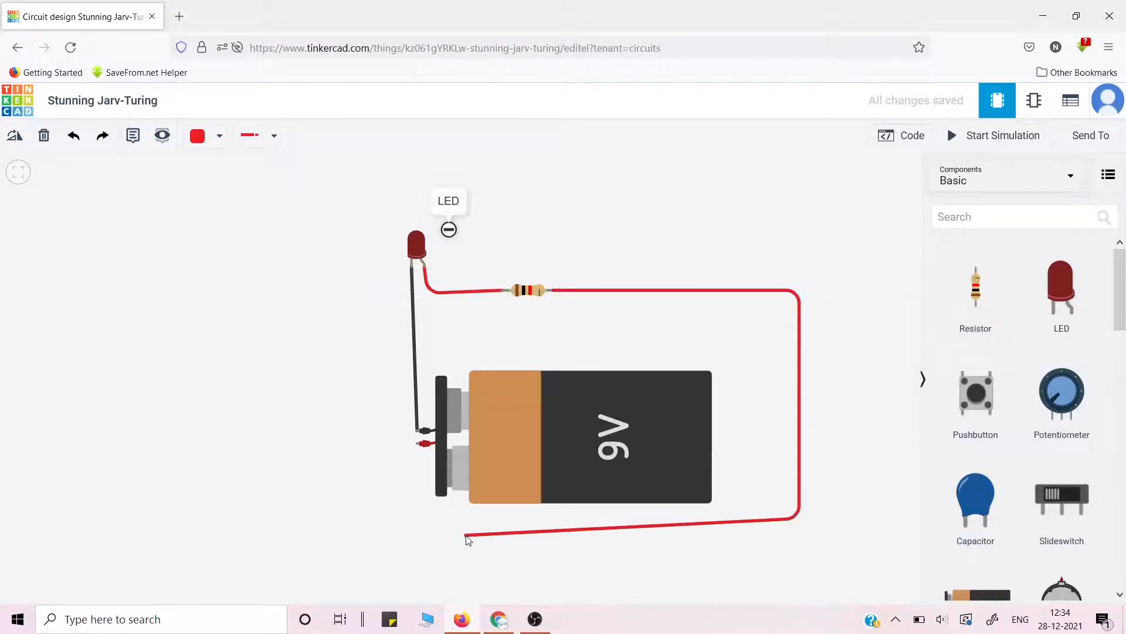
pyautogui.click(418, 519)
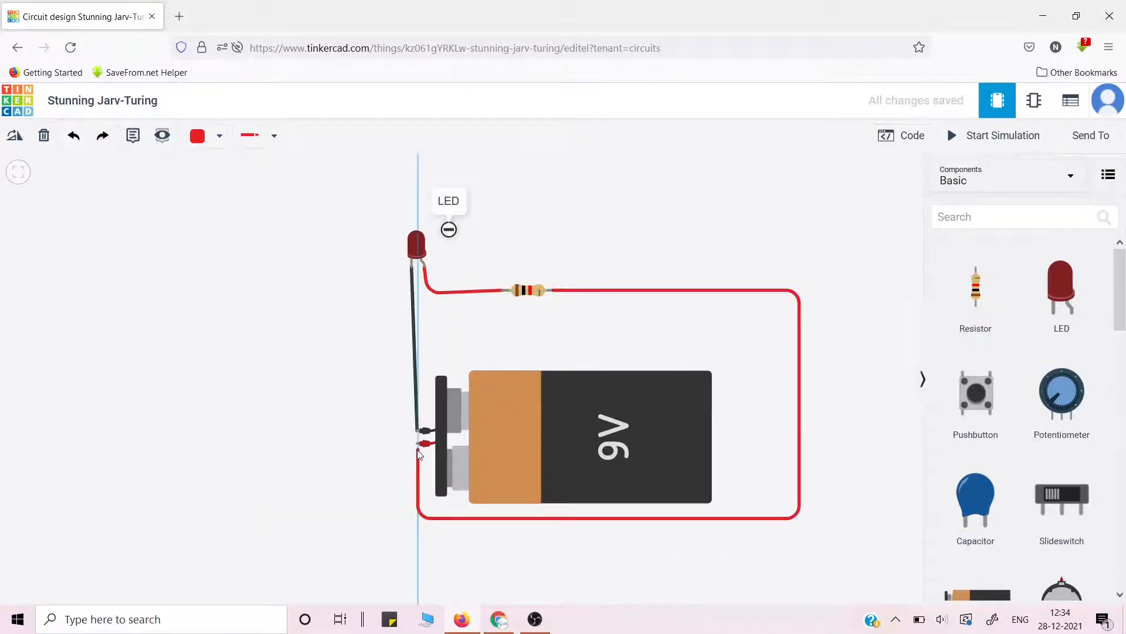
pyautogui.click(418, 444)
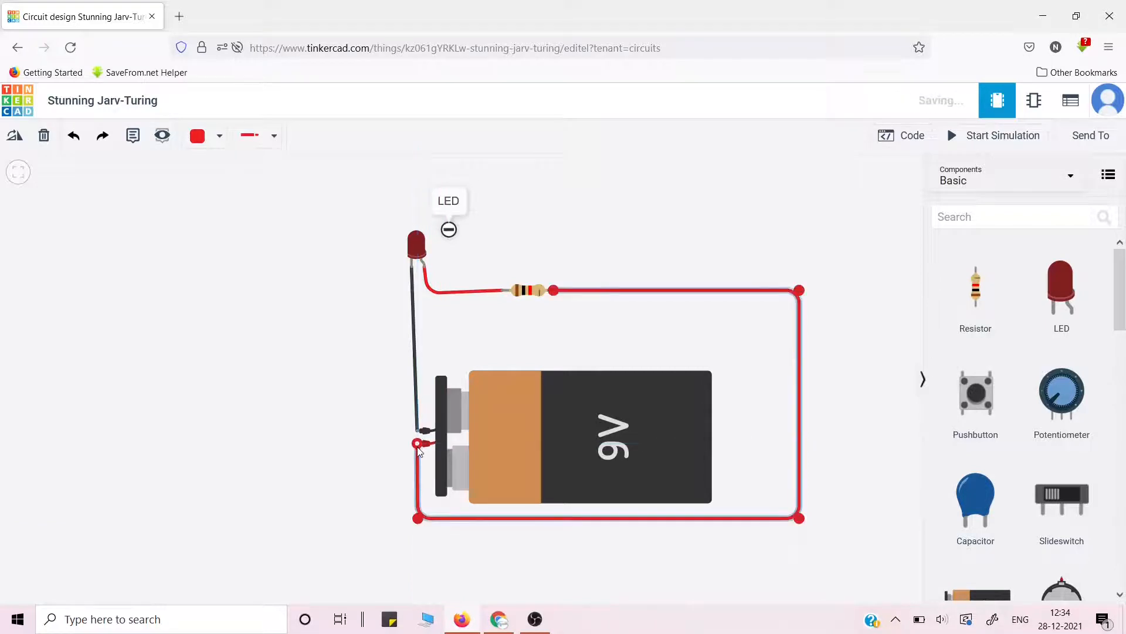
pyautogui.click(650, 251)
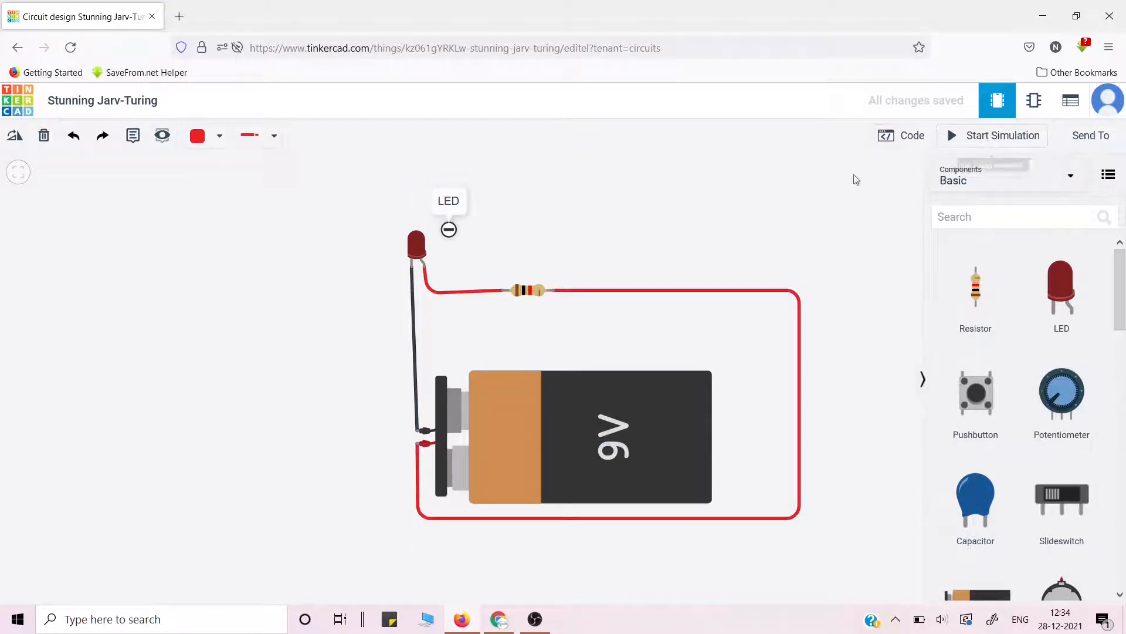
# Simulate the LED circuit with the resistor in series, inspect the resistor's properties and stop the simulation.
pyautogui.click(981, 137)
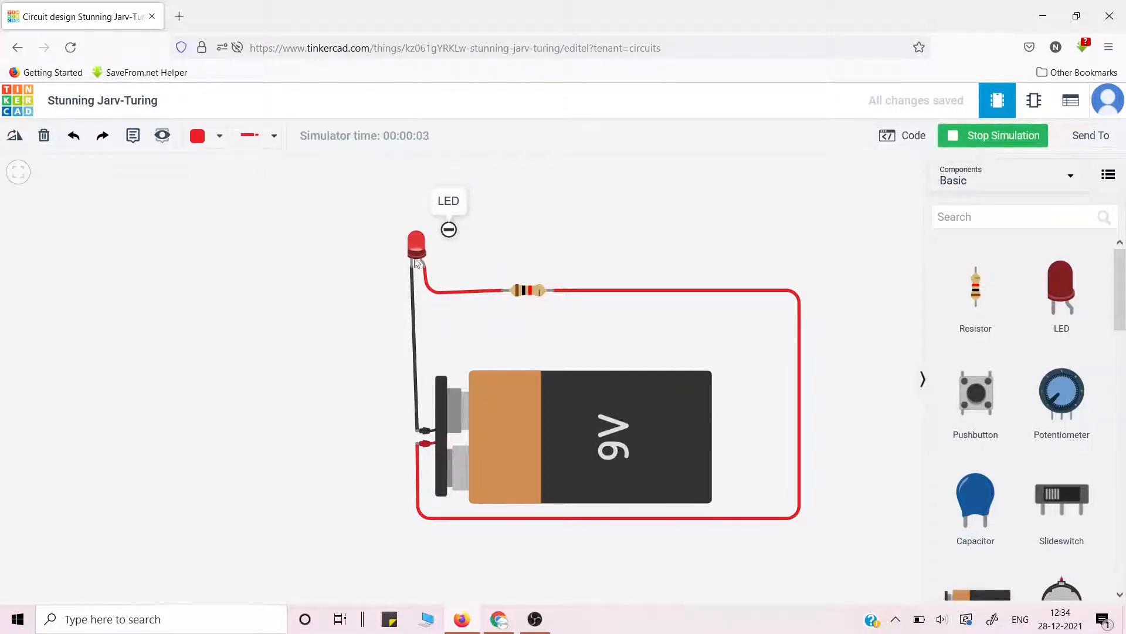
pyautogui.click(527, 290)
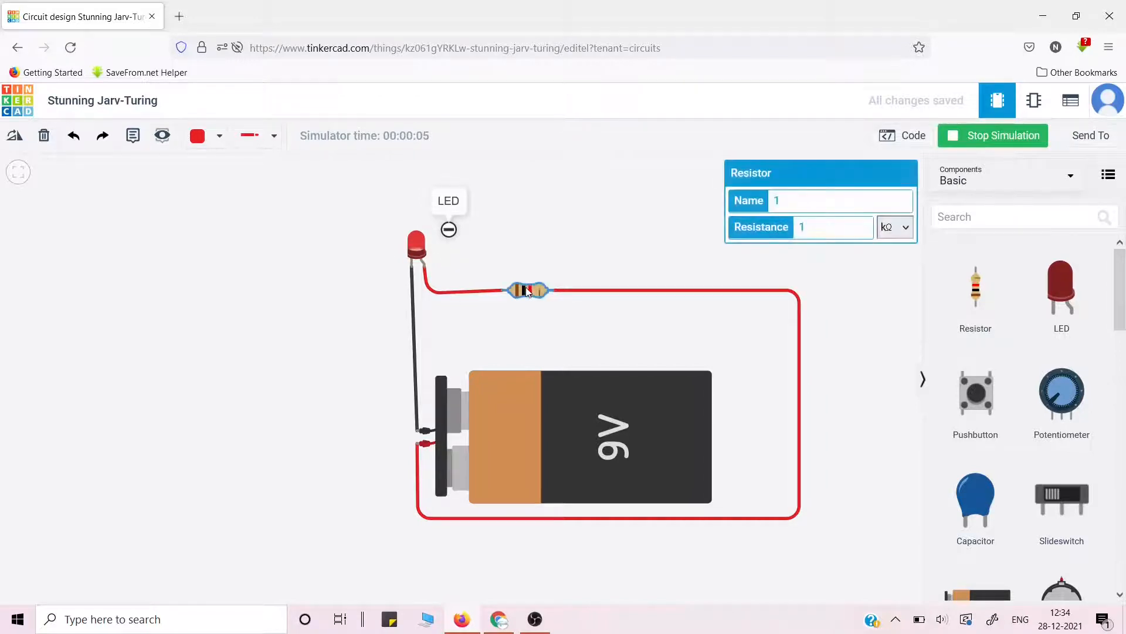
pyautogui.click(573, 231)
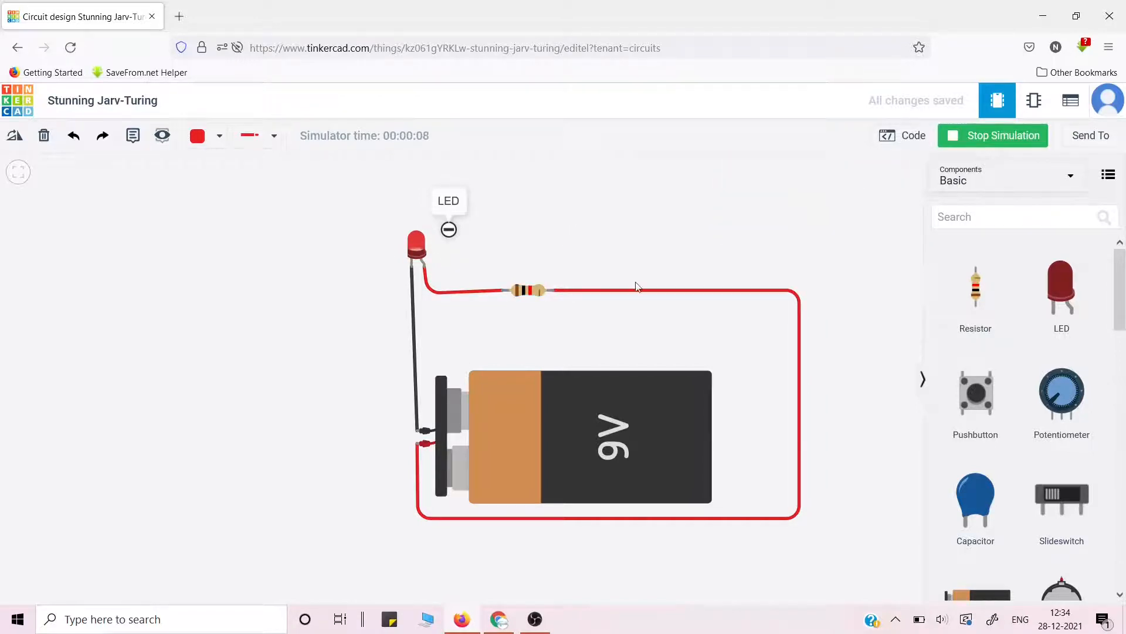
pyautogui.click(1016, 137)
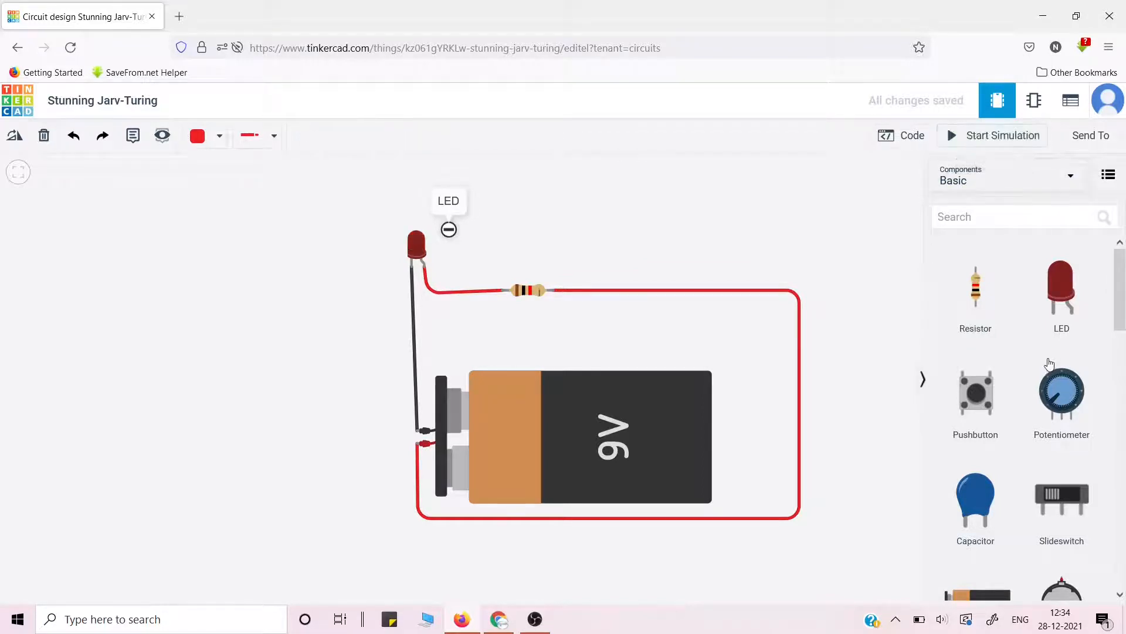
# Add a DC motor from the Basic components beside the LED, and delete the LED together with its note.
pyautogui.scroll(-8, 1049, 364)
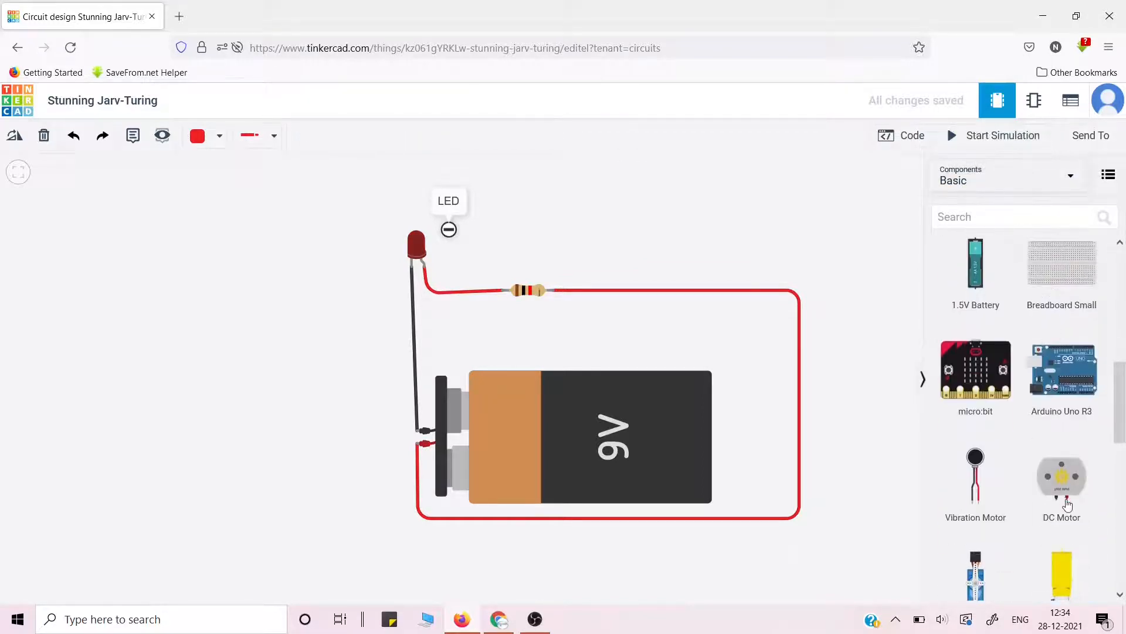
pyautogui.moveTo(1052, 497); pyautogui.dragTo(309, 289)
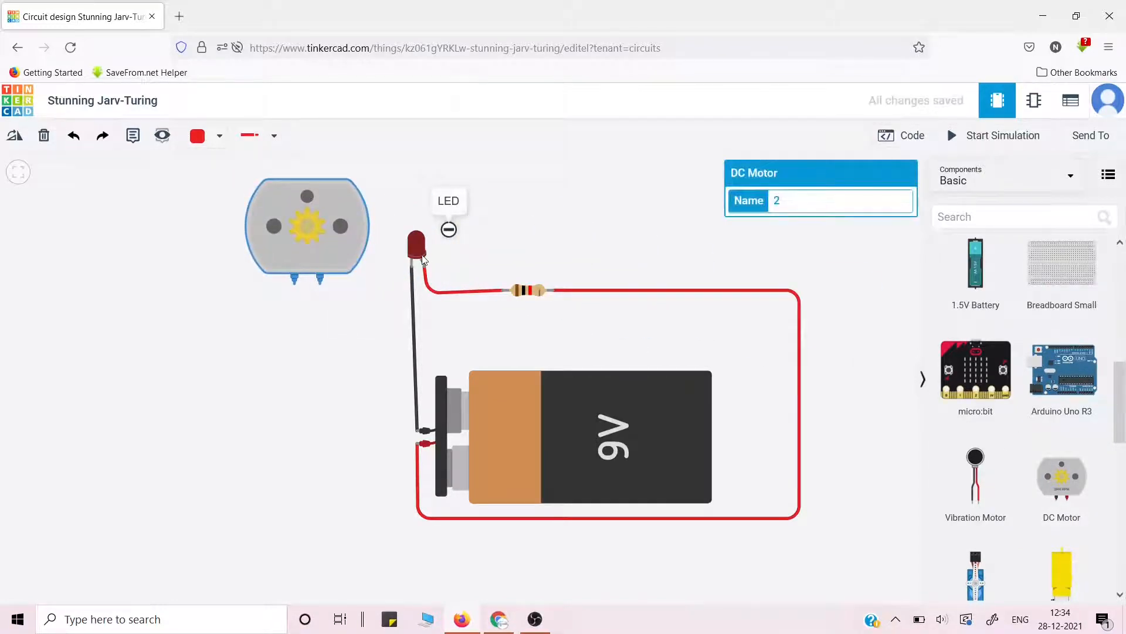
pyautogui.click(418, 249)
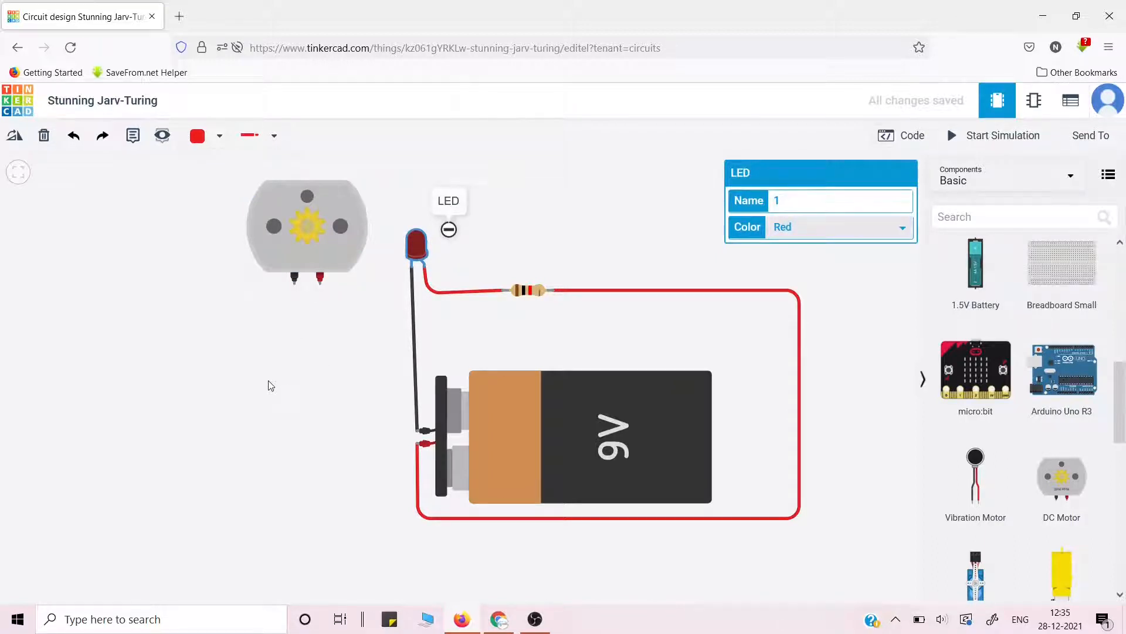
pyautogui.press('Delete')
pyautogui.click(301, 223)
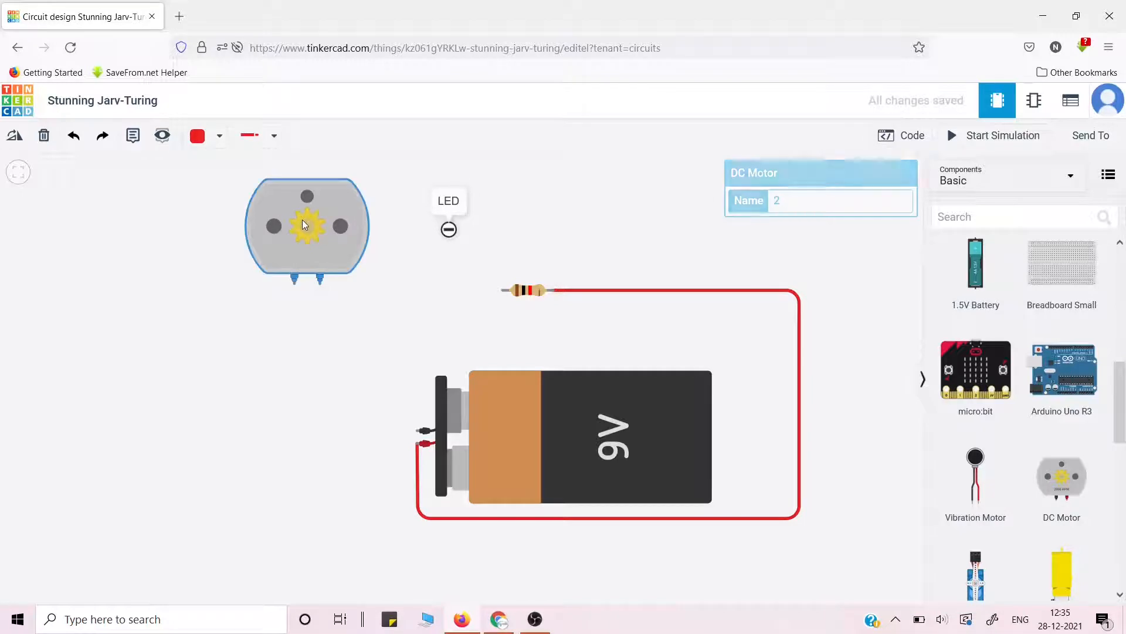
pyautogui.click(448, 229)
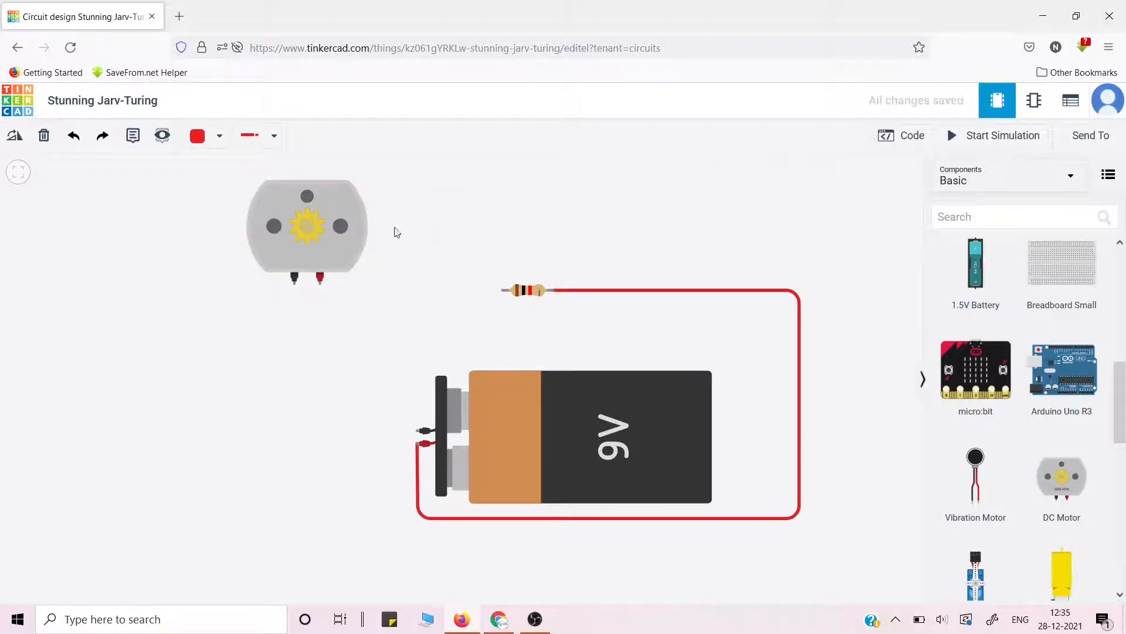
# Move the DC motor to the LED's former place and wire its black terminal to the battery's negative terminal in black.
pyautogui.moveTo(300, 234); pyautogui.dragTo(416, 233)
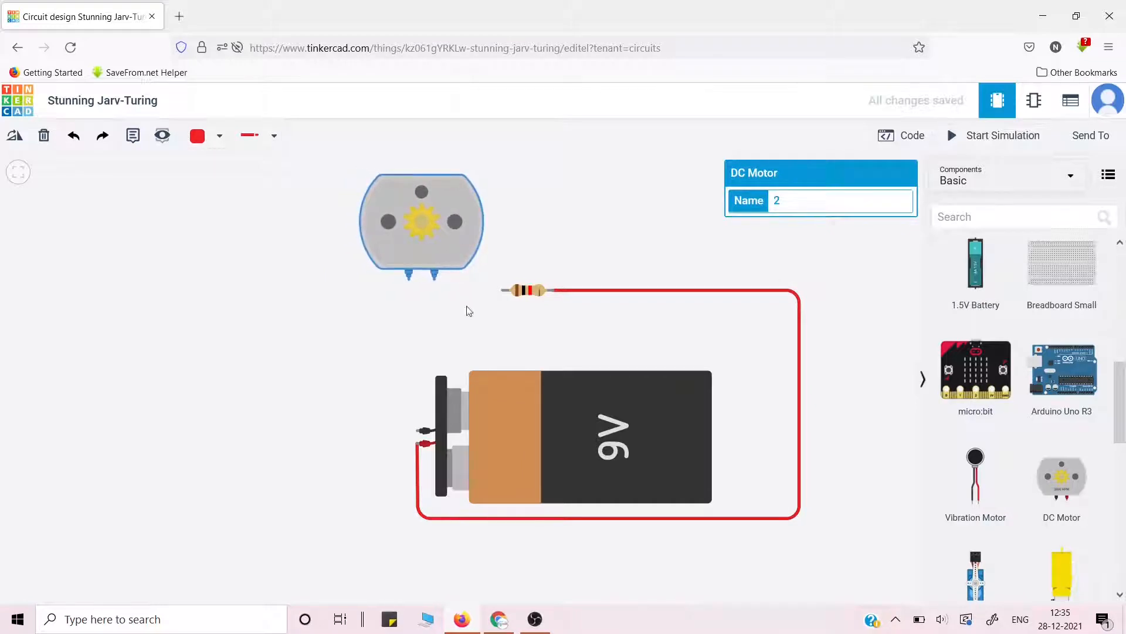
pyautogui.click(409, 279)
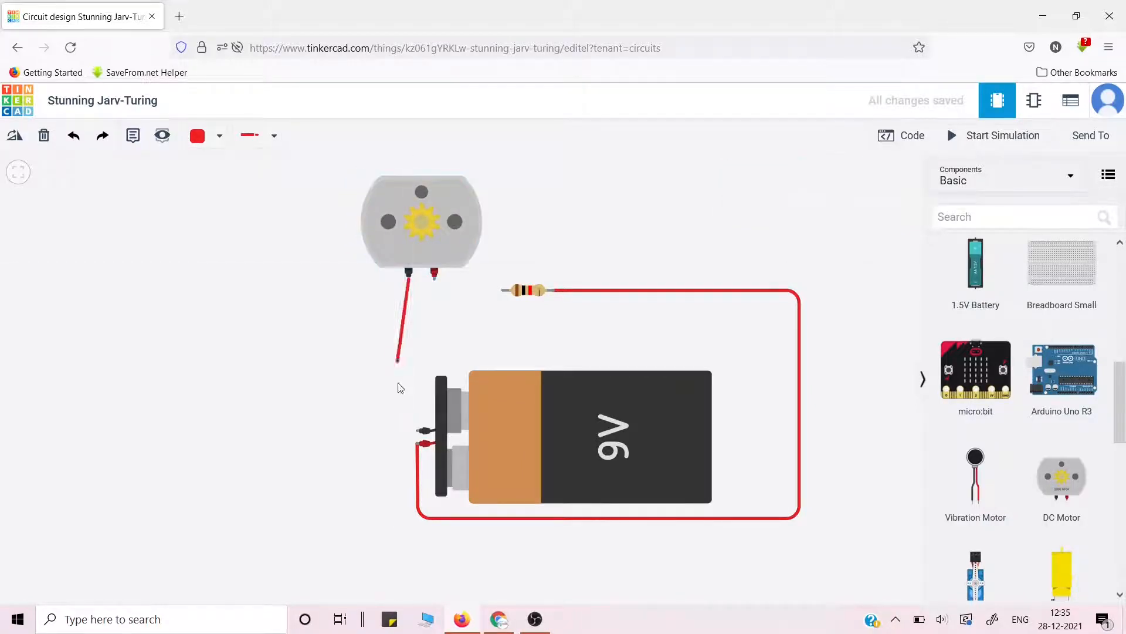
pyautogui.click(417, 431)
pyautogui.click(205, 135)
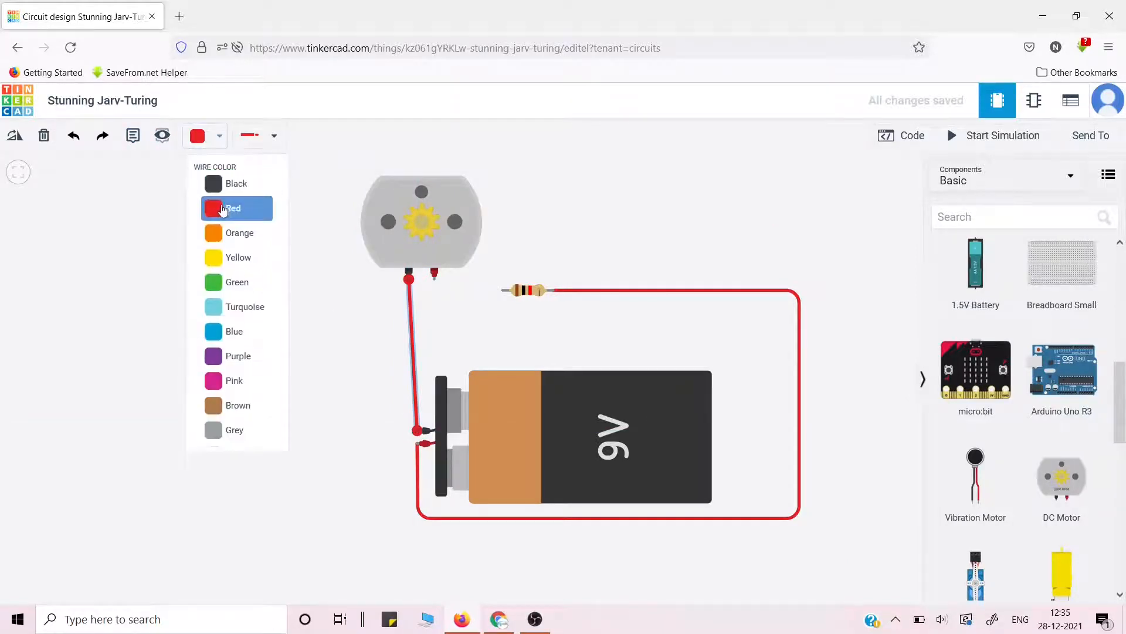
pyautogui.click(237, 183)
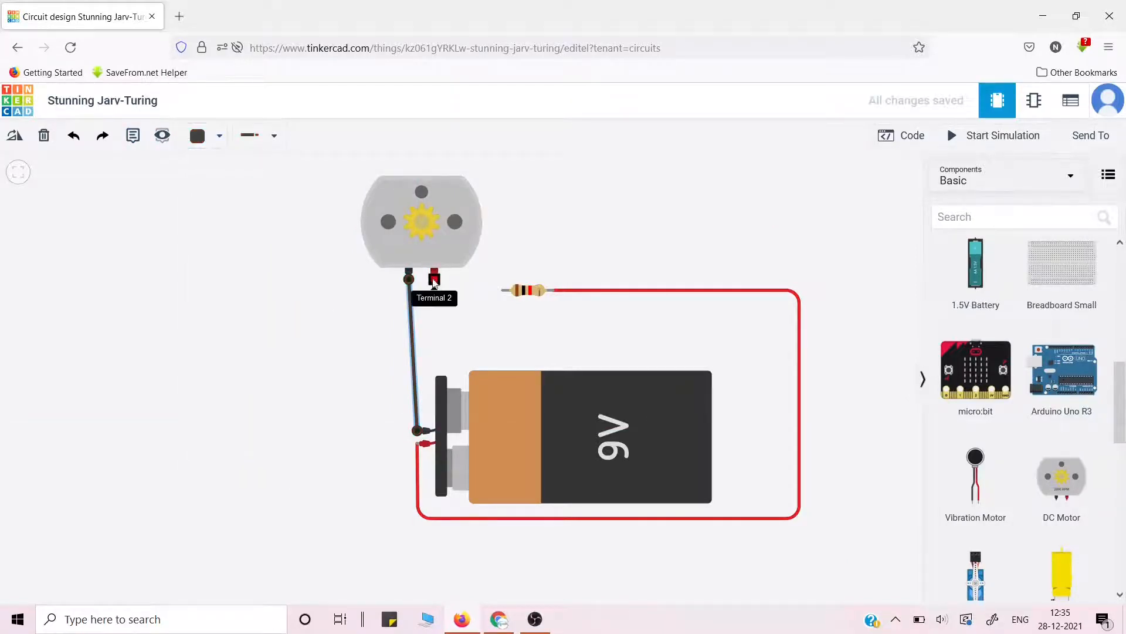
# Wire the DC motor's red terminal to the resistor's free lead and colour the wire red.
pyautogui.click(434, 271)
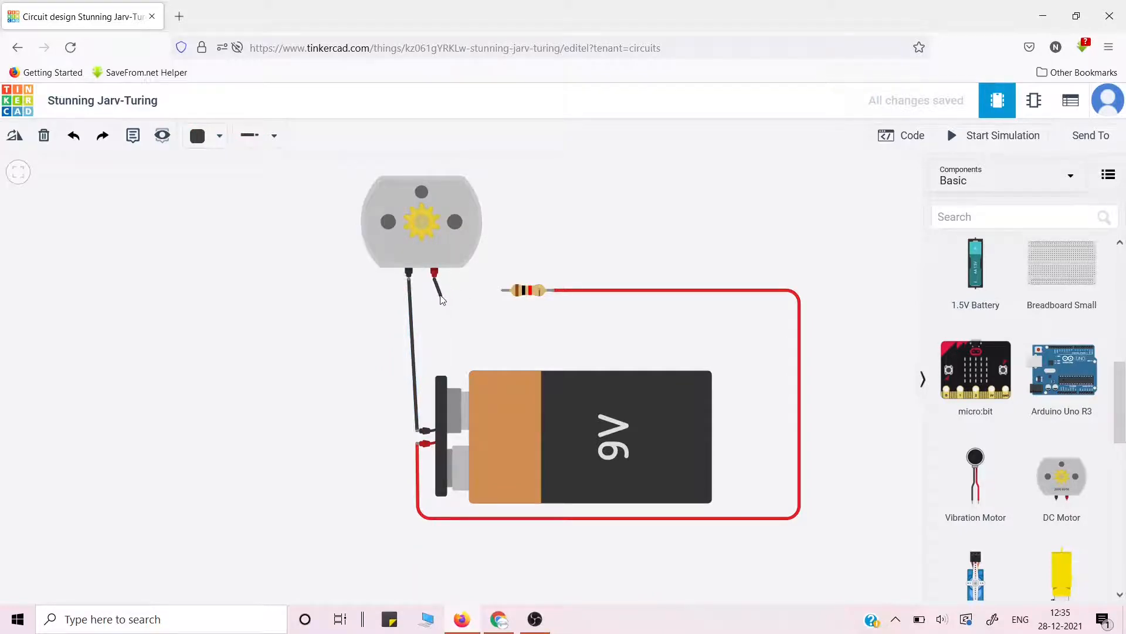
pyautogui.click(440, 294)
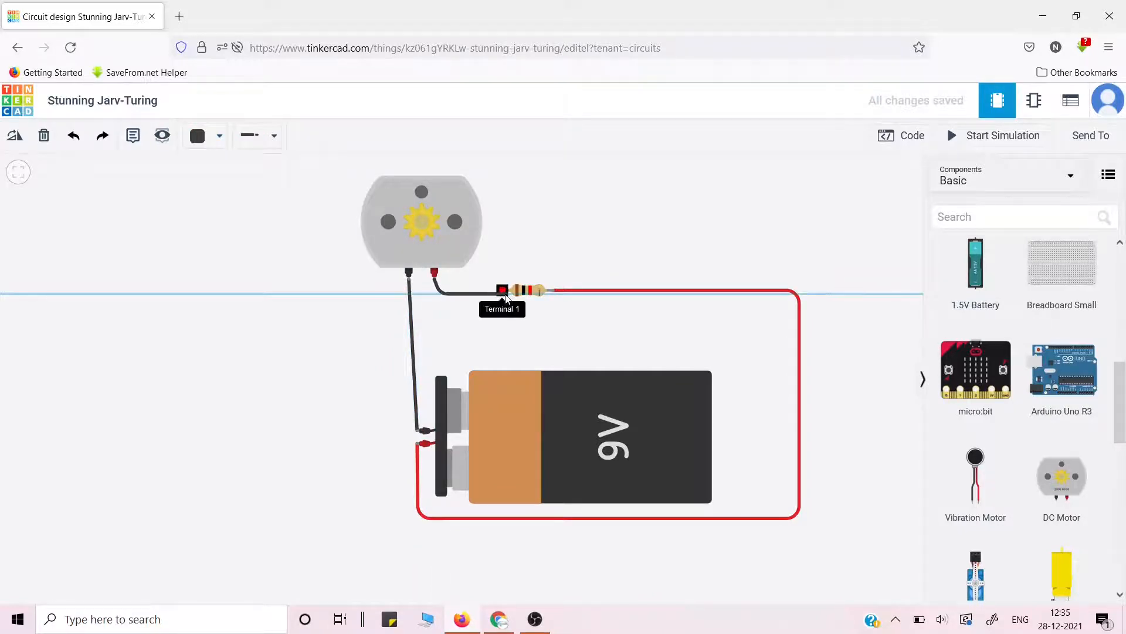
pyautogui.click(506, 295)
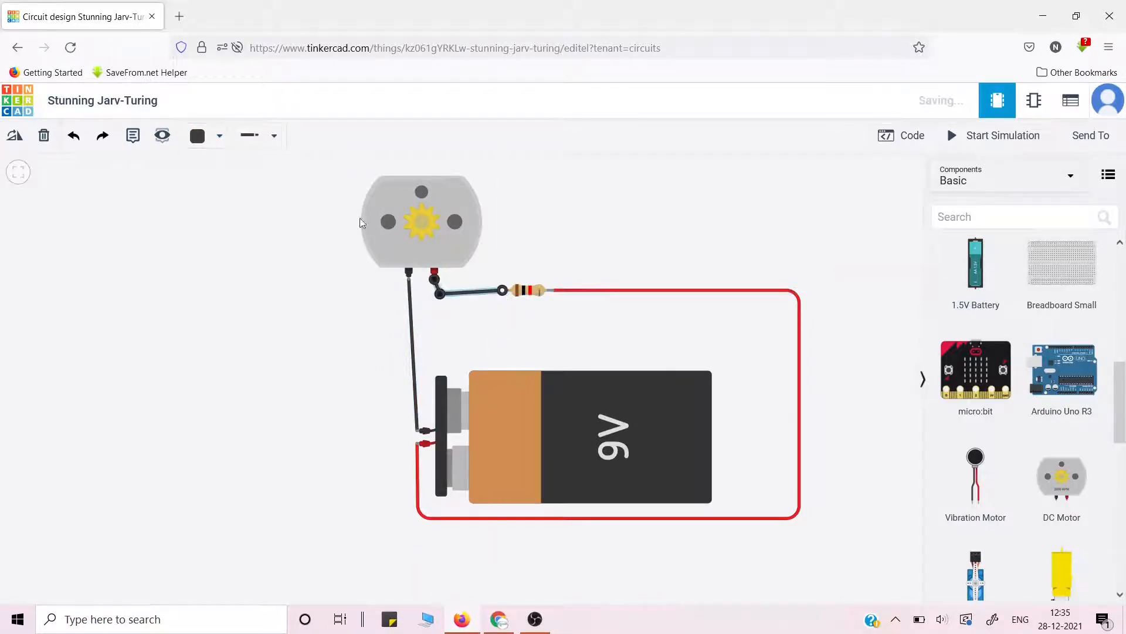
pyautogui.click(222, 137)
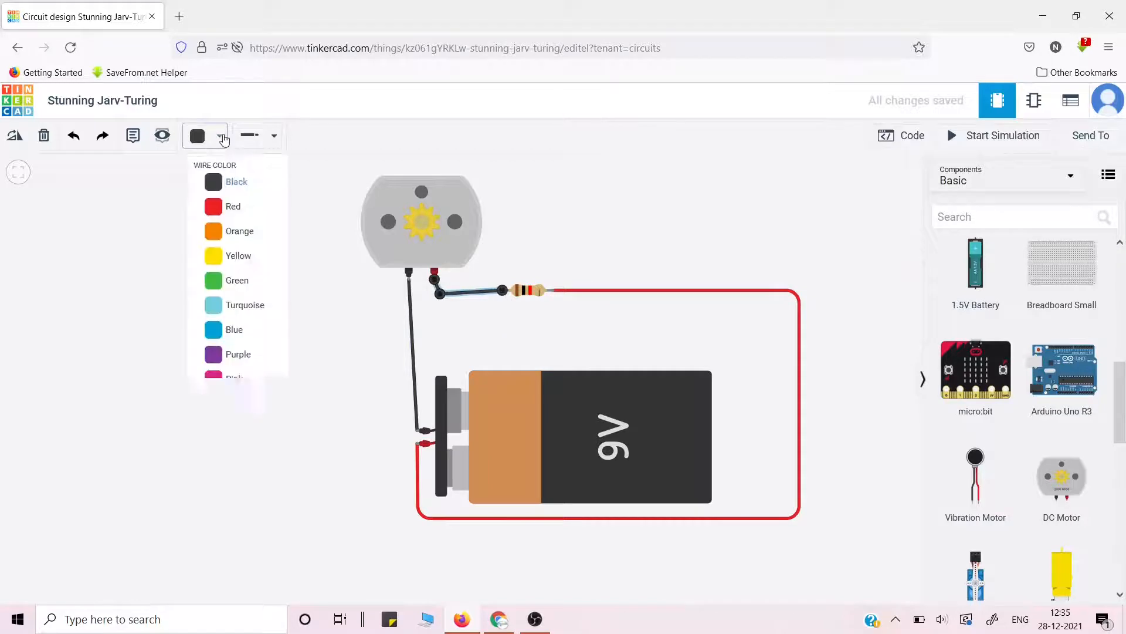
pyautogui.click(235, 209)
pyautogui.click(588, 235)
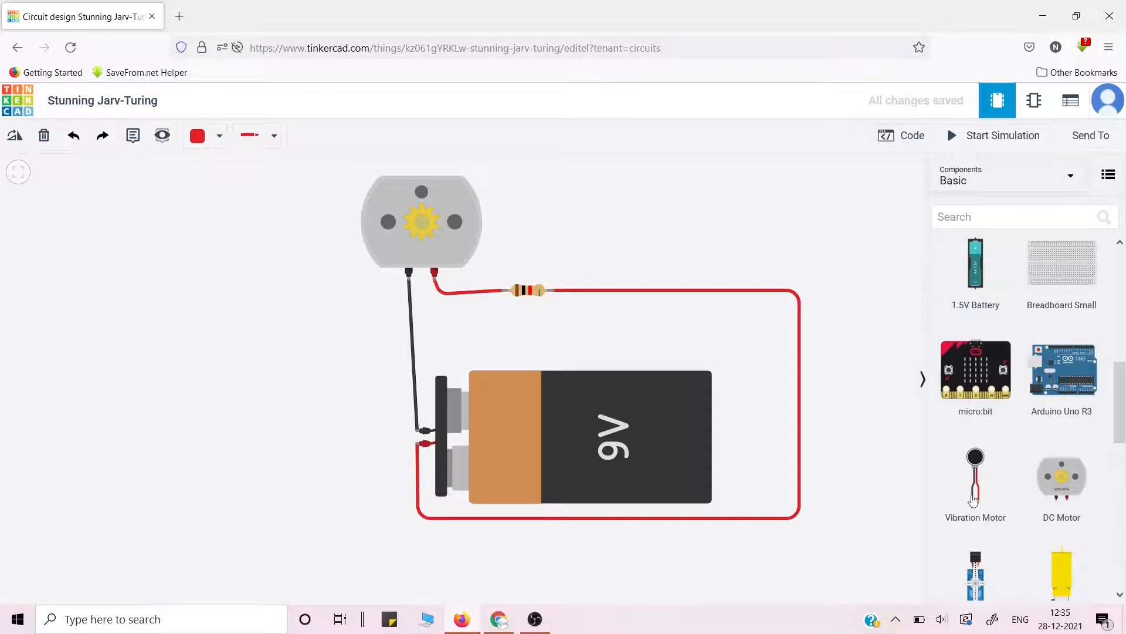
pyautogui.scroll(-3, 1078, 504)
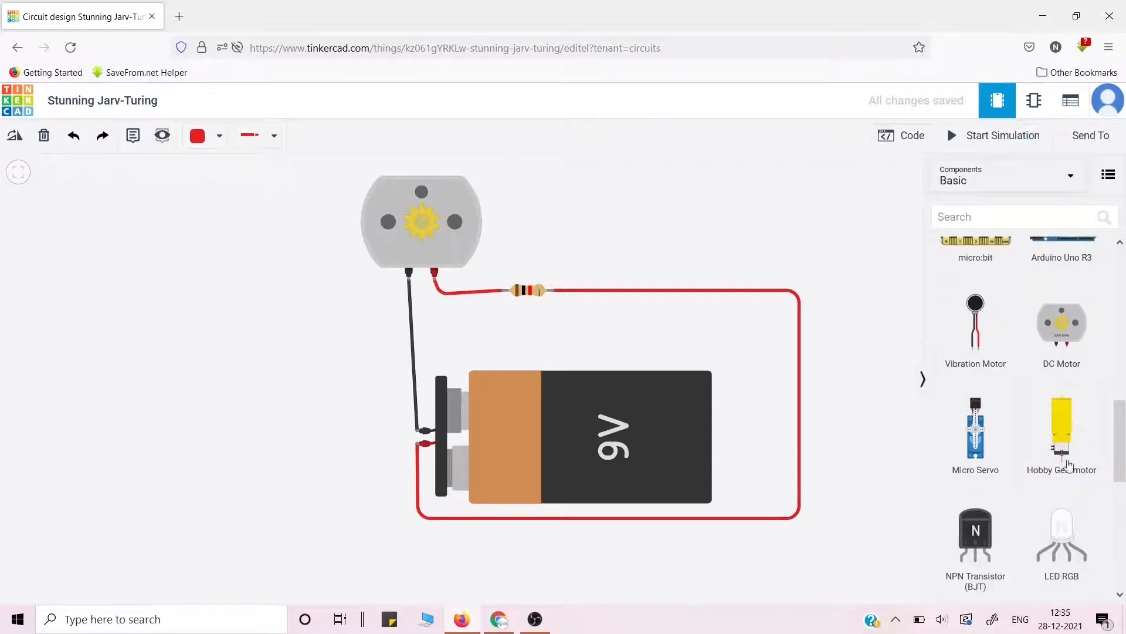
pyautogui.scroll(-2, 1017, 538)
pyautogui.scroll(-2, 1017, 539)
pyautogui.scroll(-2, 965, 508)
pyautogui.scroll(-3, 965, 508)
pyautogui.scroll(10, 965, 508)
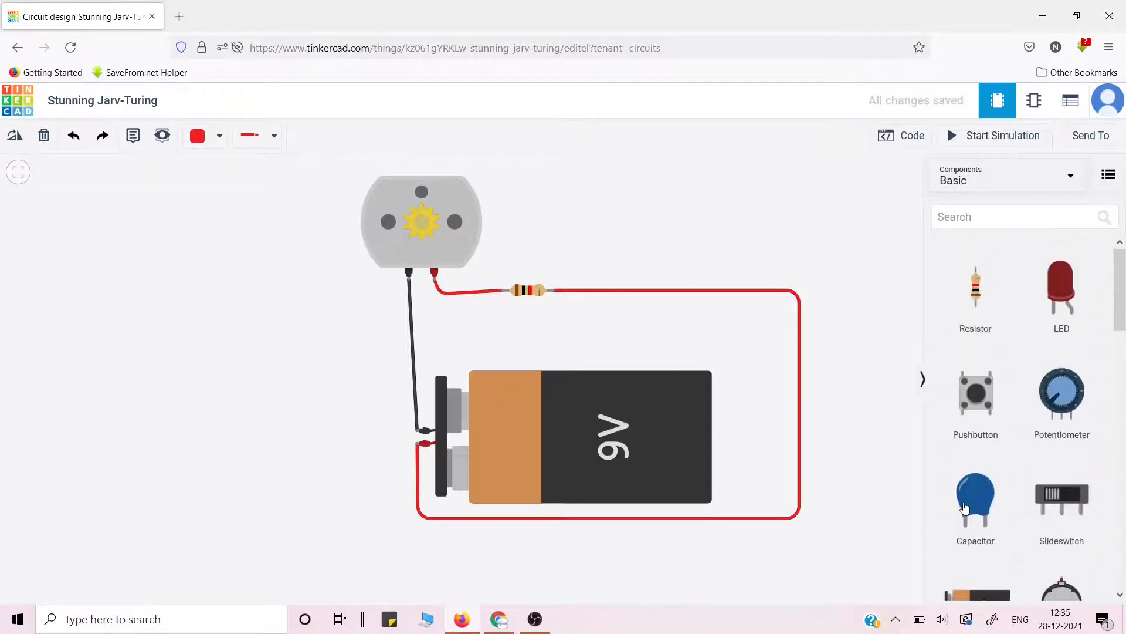
# Simulate the DC motor circuit with the resistor in series, read the motor's speed and stop the simulation.
pyautogui.scroll(1, 598, 150)
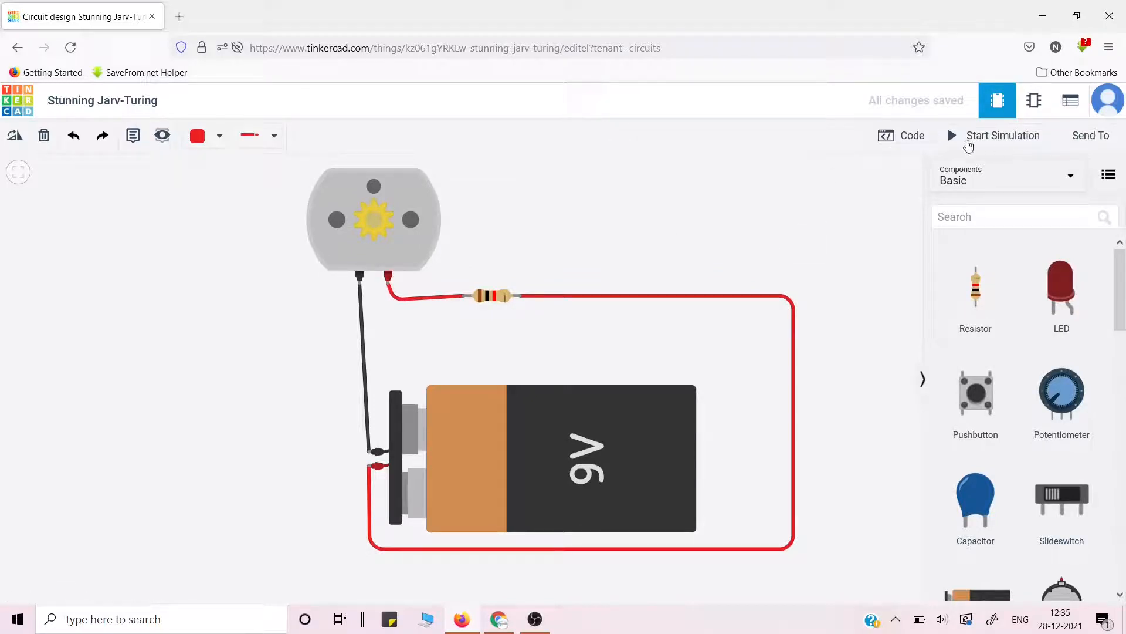
pyautogui.click(992, 135)
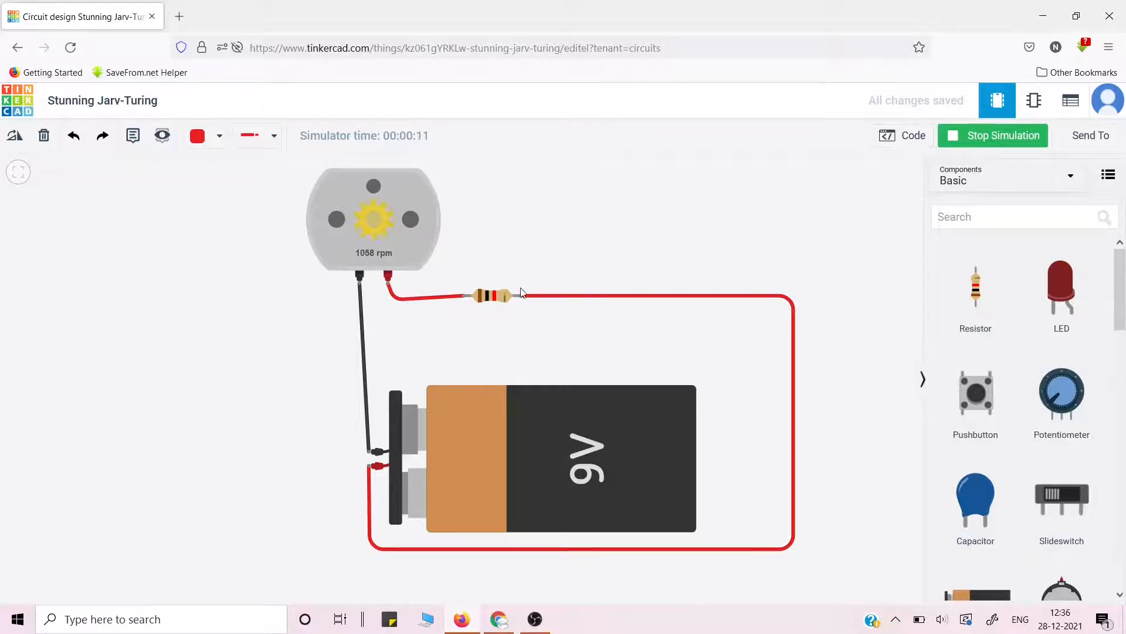
pyautogui.click(993, 138)
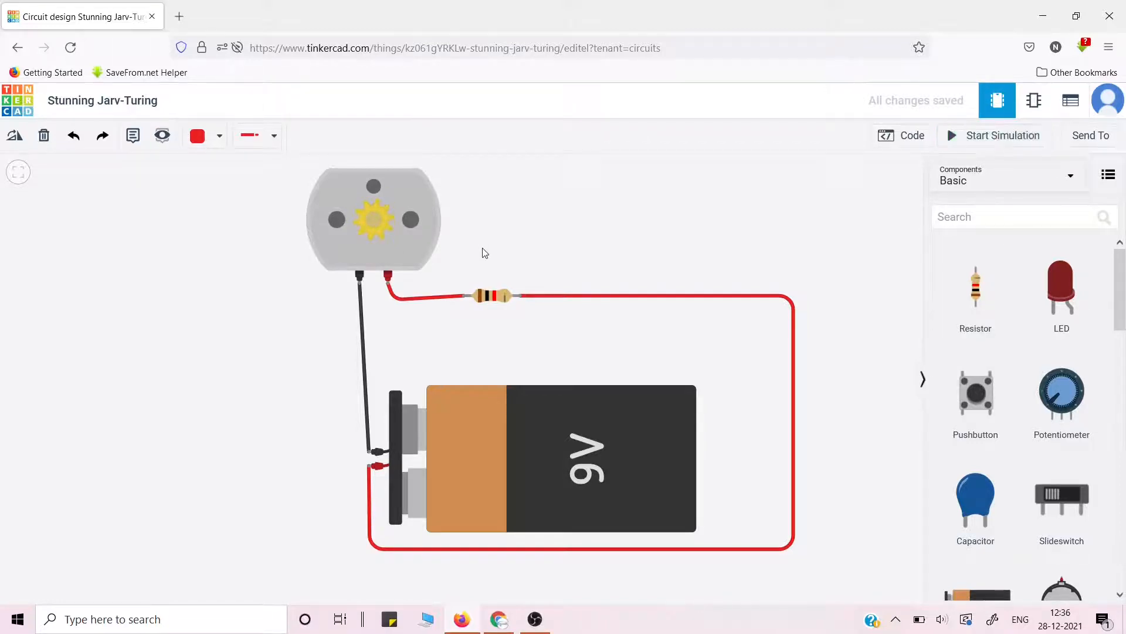
# Set the resistor's resistance to 5 kΩ, then run the motor simulation again and stop it.
pyautogui.click(495, 300)
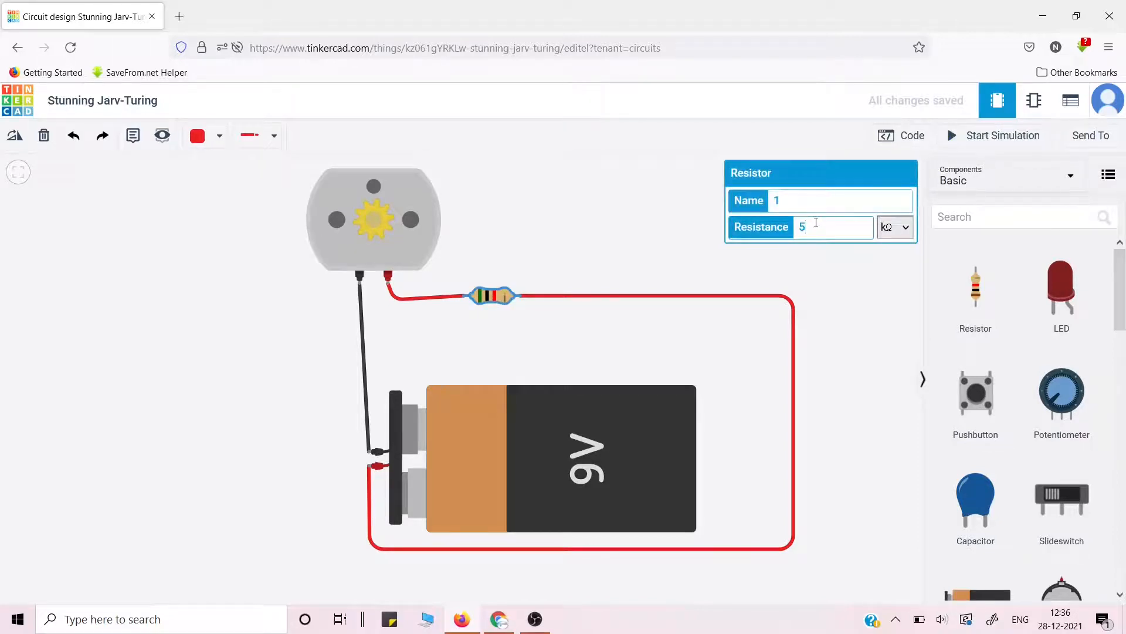
pyautogui.click(875, 284)
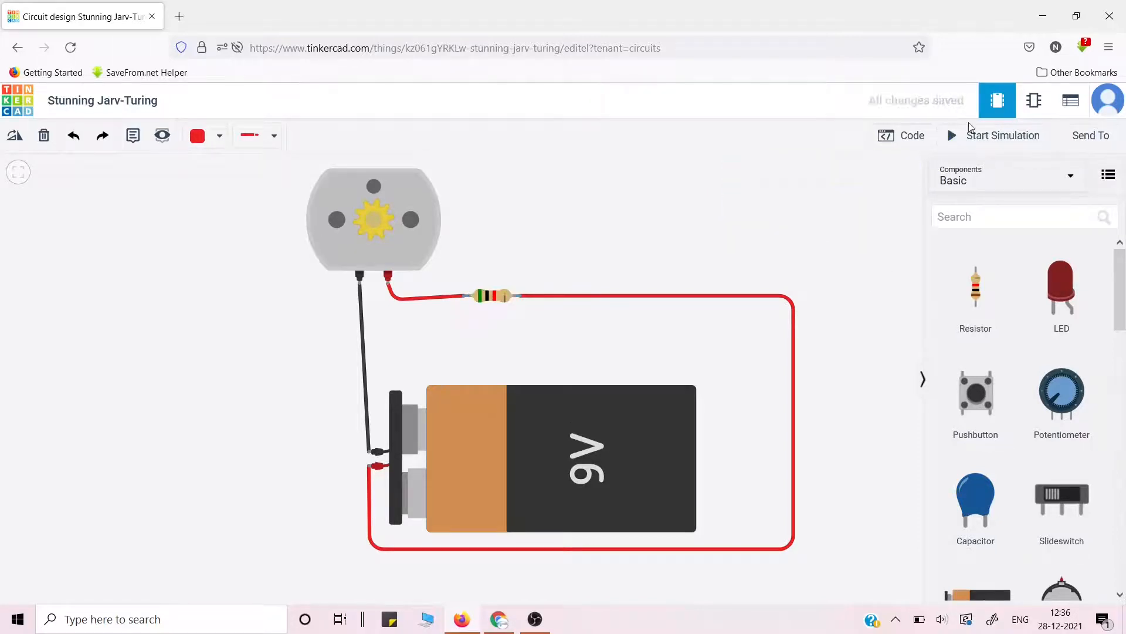
pyautogui.click(980, 136)
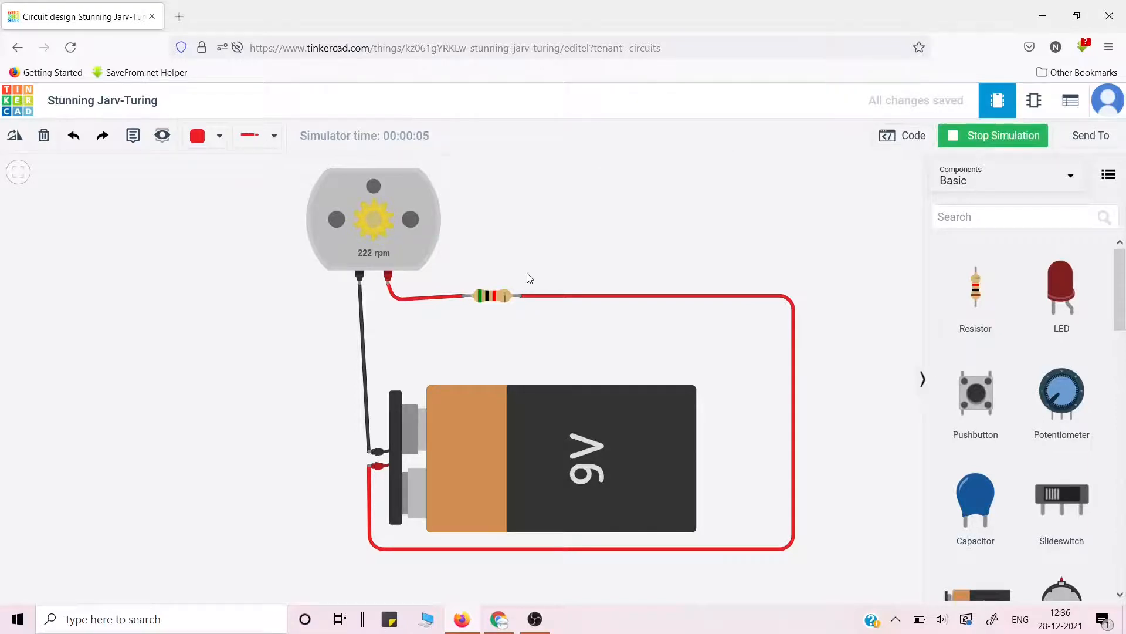
pyautogui.click(969, 135)
# Delete the DC motor, the resistor and the 9V battery to empty the workspace.
pyautogui.scroll(-1, 976, 460)
pyautogui.scroll(-1, 1024, 378)
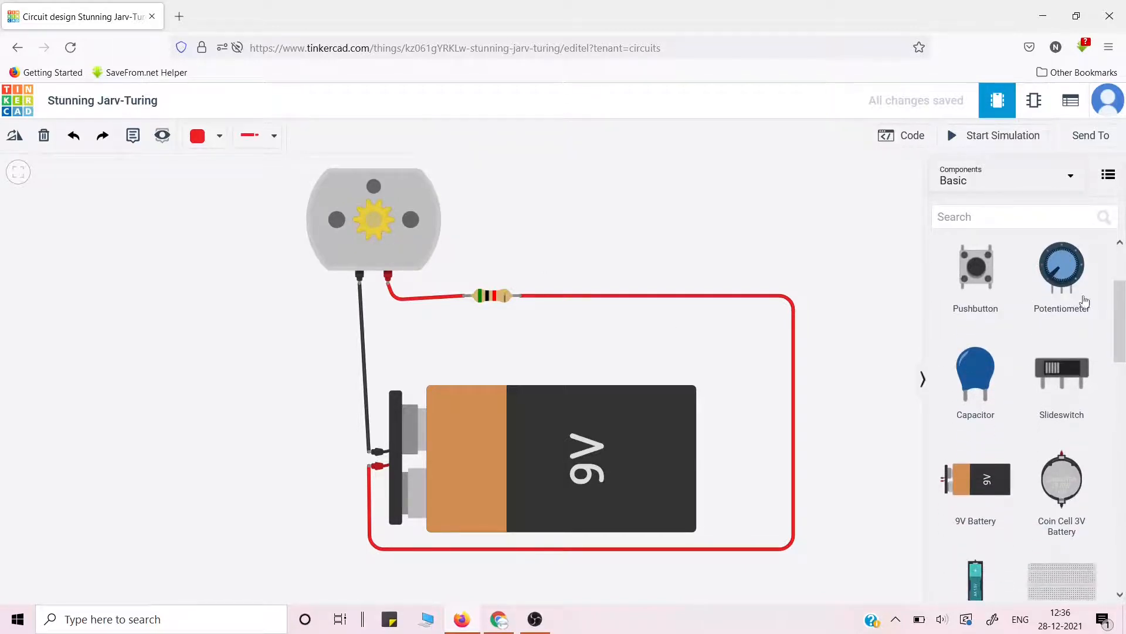
pyautogui.click(398, 243)
pyautogui.press('Delete')
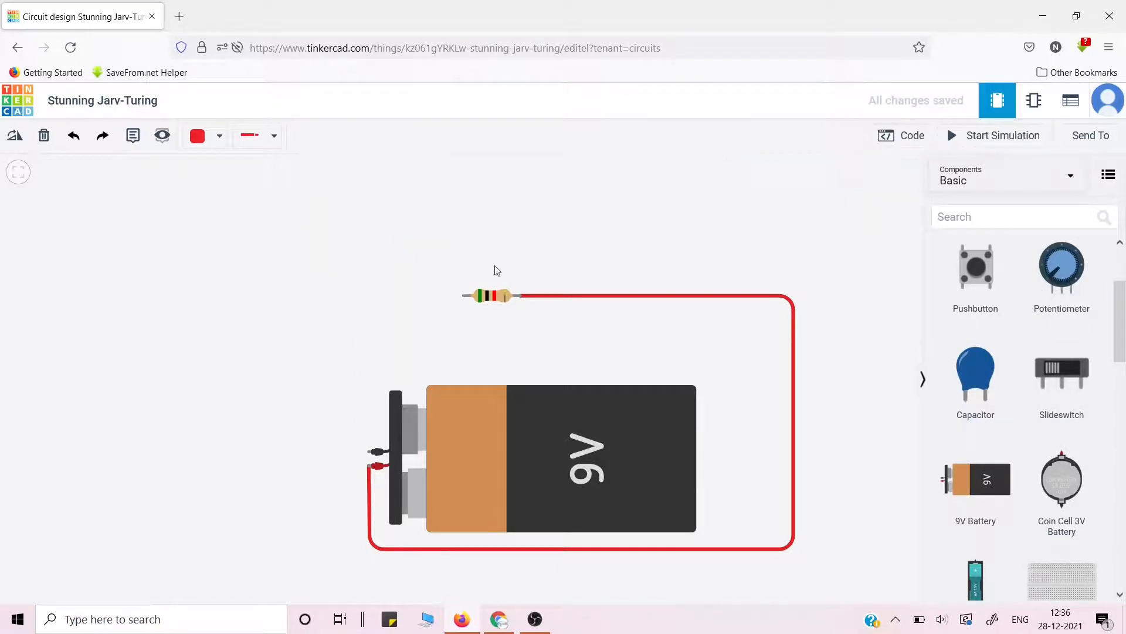
pyautogui.click(493, 296)
pyautogui.press('Delete')
pyautogui.click(487, 432)
pyautogui.press('Delete')
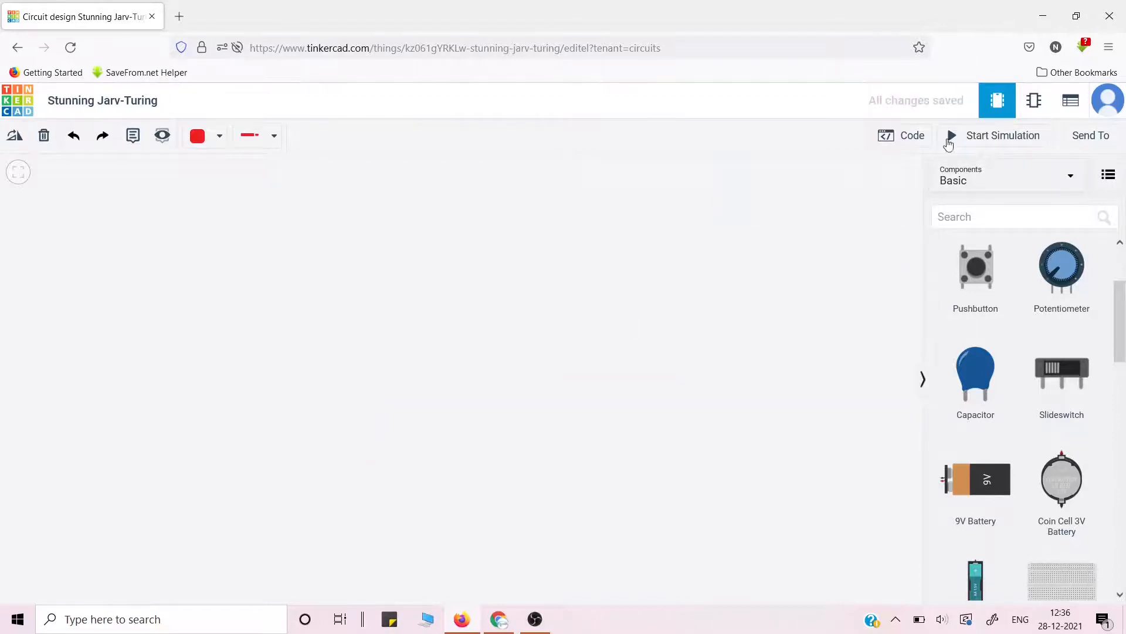
# Check the code editor for the empty circuit, close it and look through the Basic components.
pyautogui.click(891, 136)
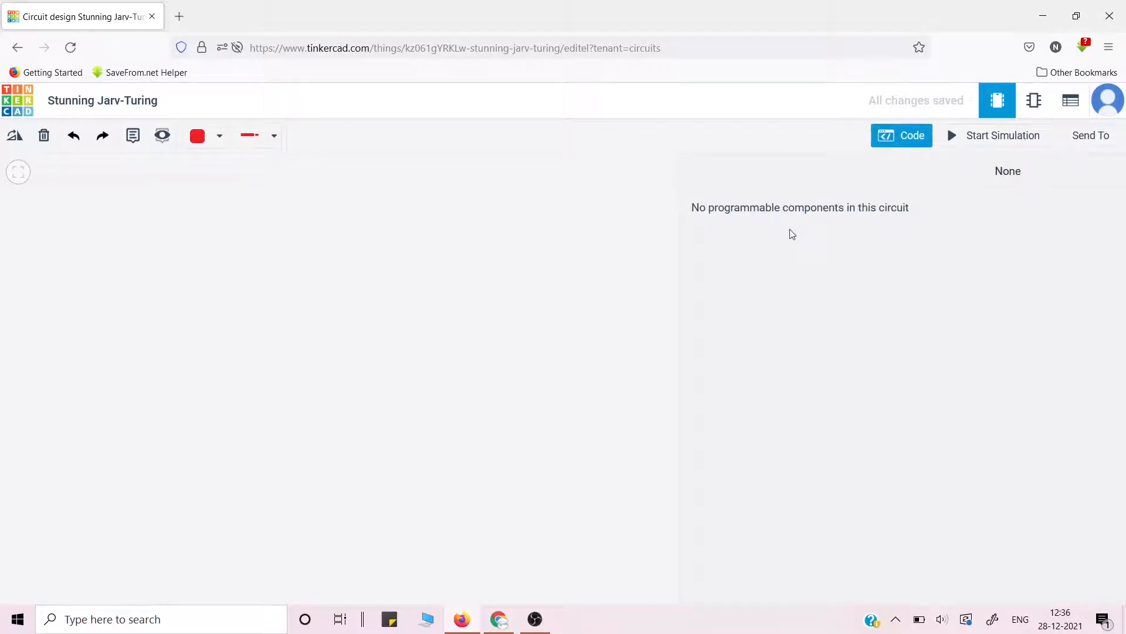
pyautogui.click(523, 282)
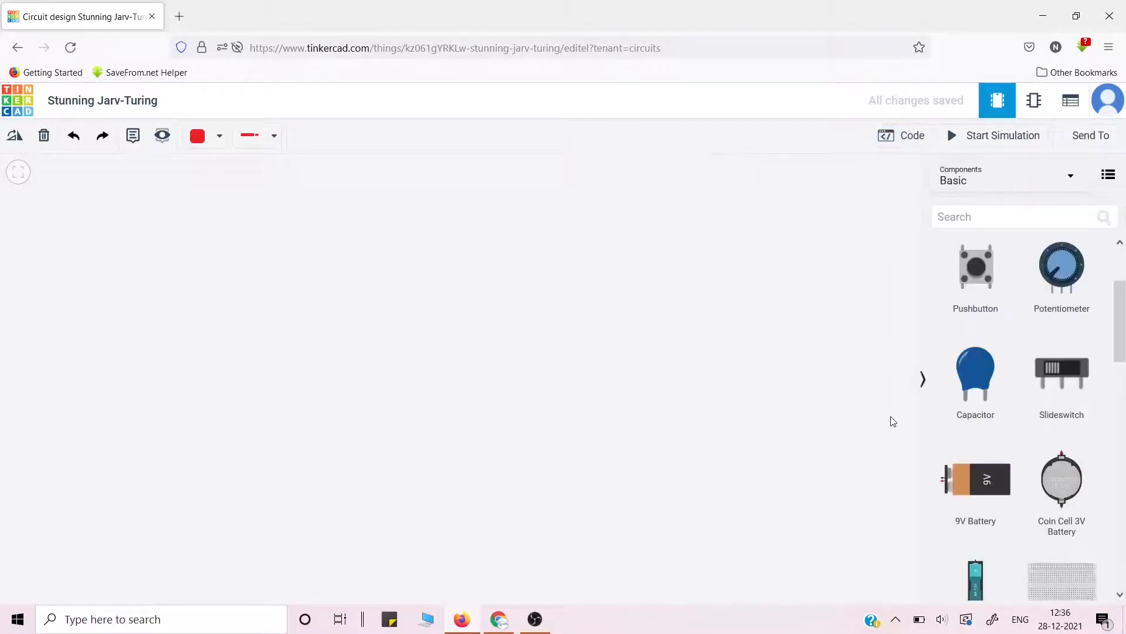
pyautogui.scroll(-10, 1011, 468)
pyautogui.scroll(4, 1014, 467)
pyautogui.scroll(5, 1014, 467)
# Place the Blink circuit from the Arduino starters in the empty workspace.
pyautogui.click(1008, 176)
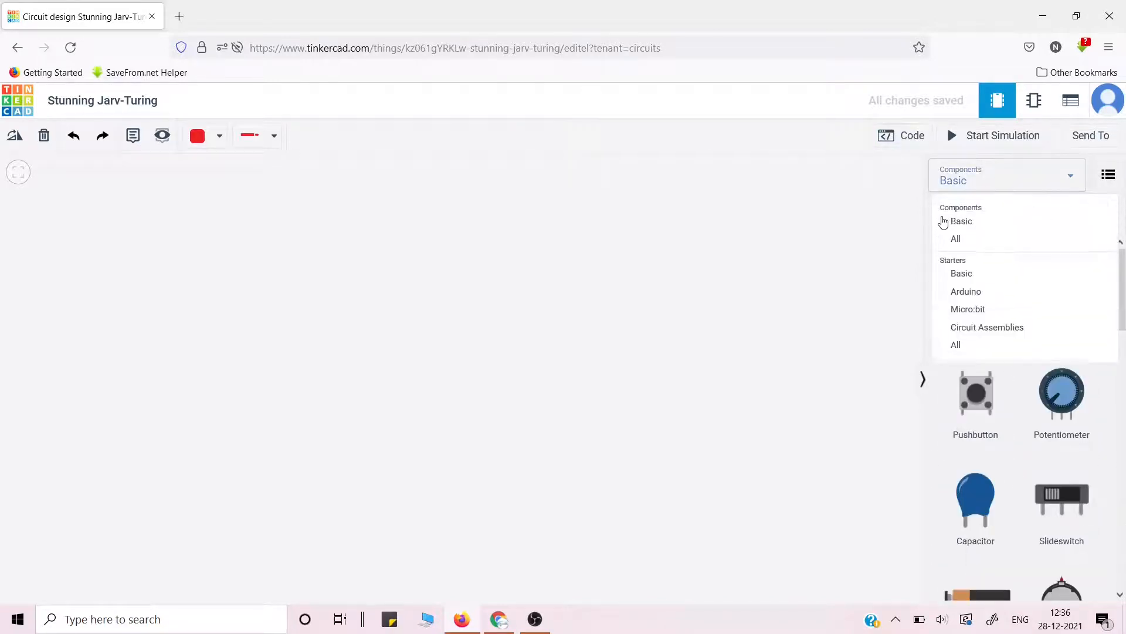
pyautogui.click(991, 293)
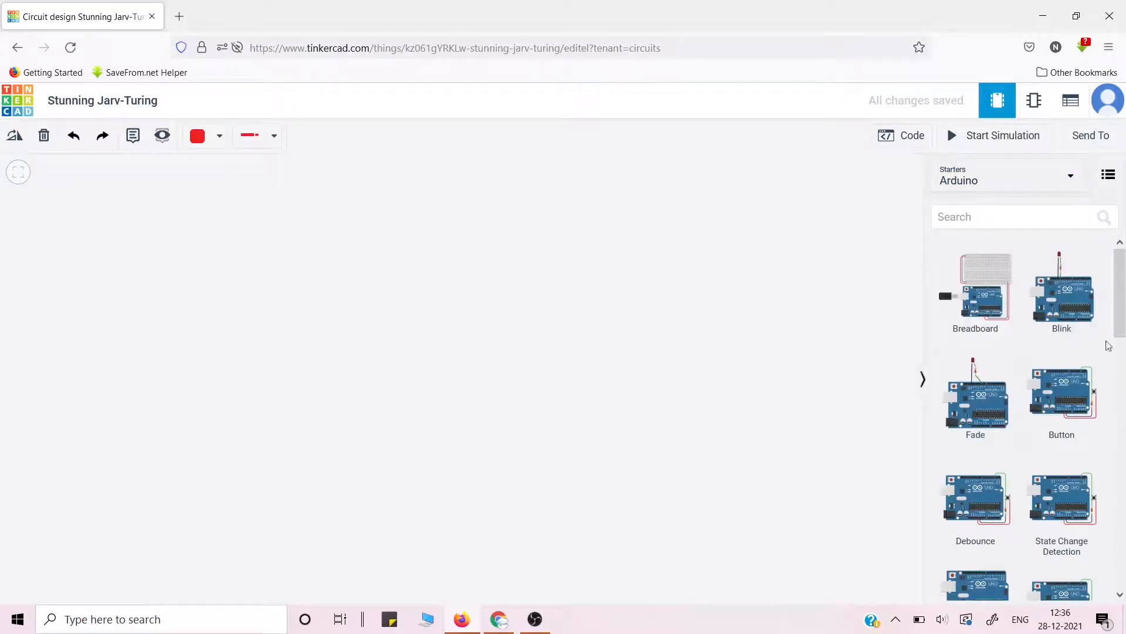
pyautogui.click(1062, 298)
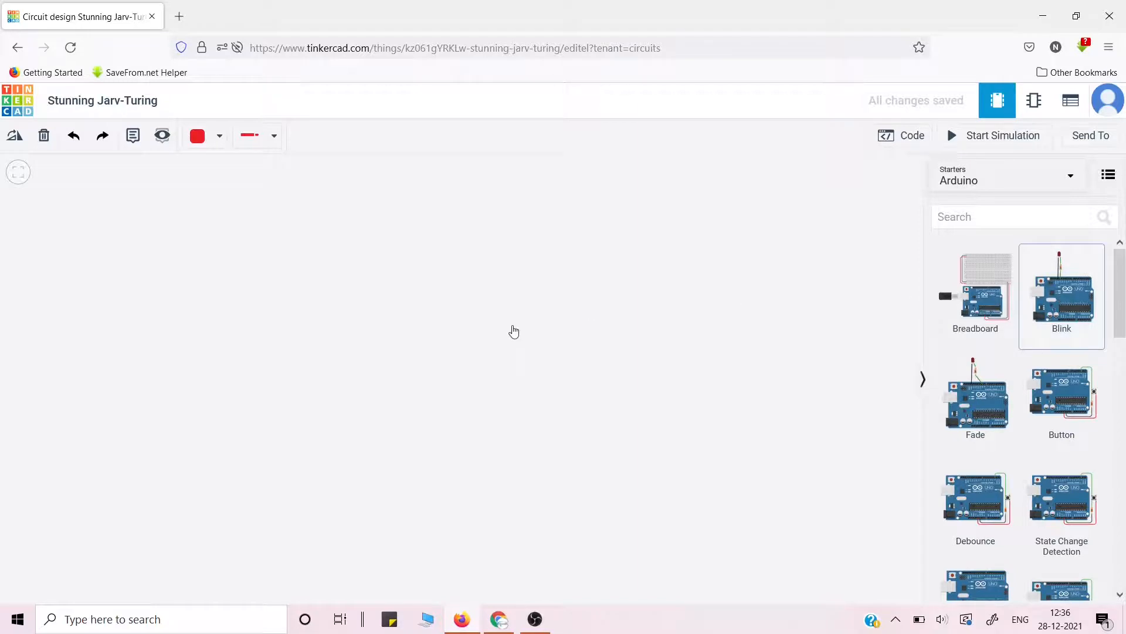
pyautogui.click(462, 382)
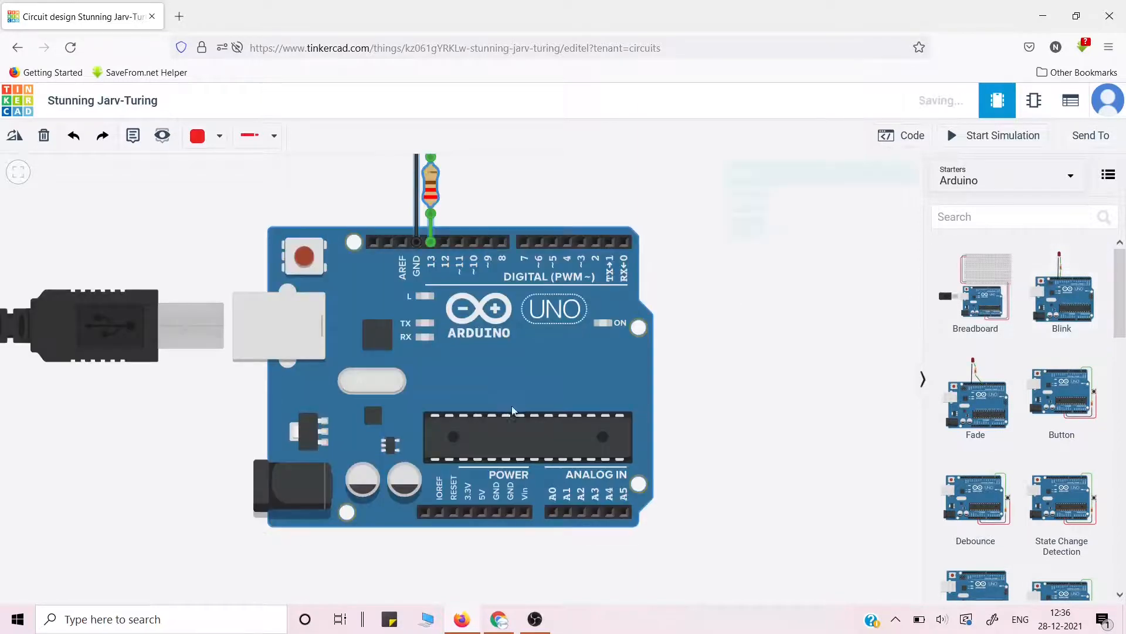
pyautogui.scroll(4, 526, 421)
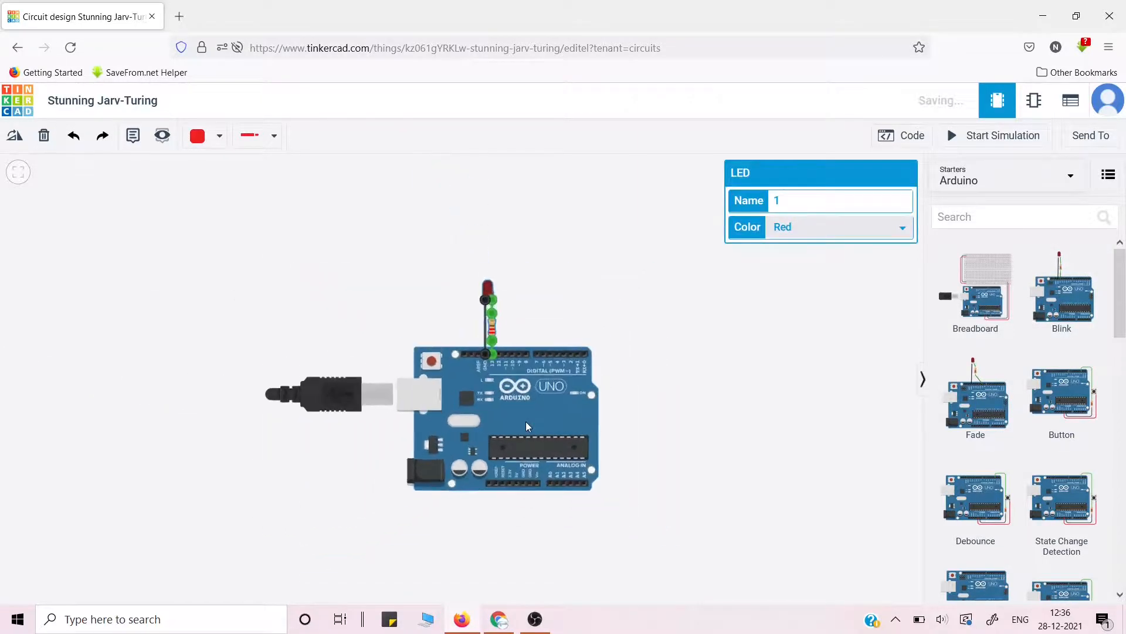
pyautogui.click(707, 387)
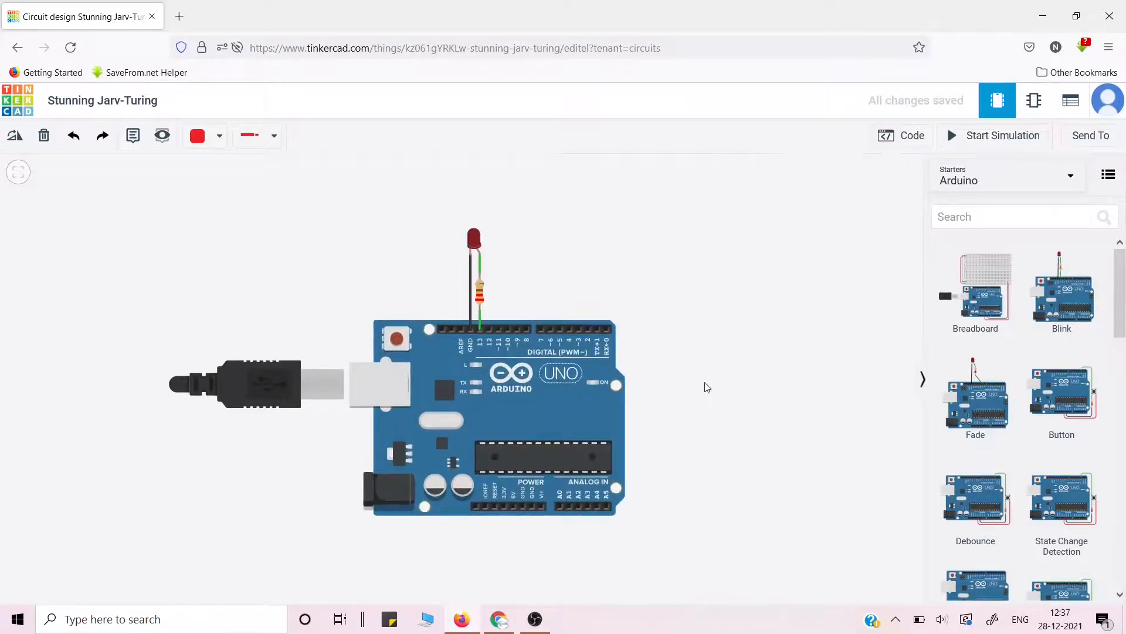
# Open the Blink circuit's code and switch the editor from Blocks to Text, accepting the loss of the blocks.
pyautogui.click(911, 137)
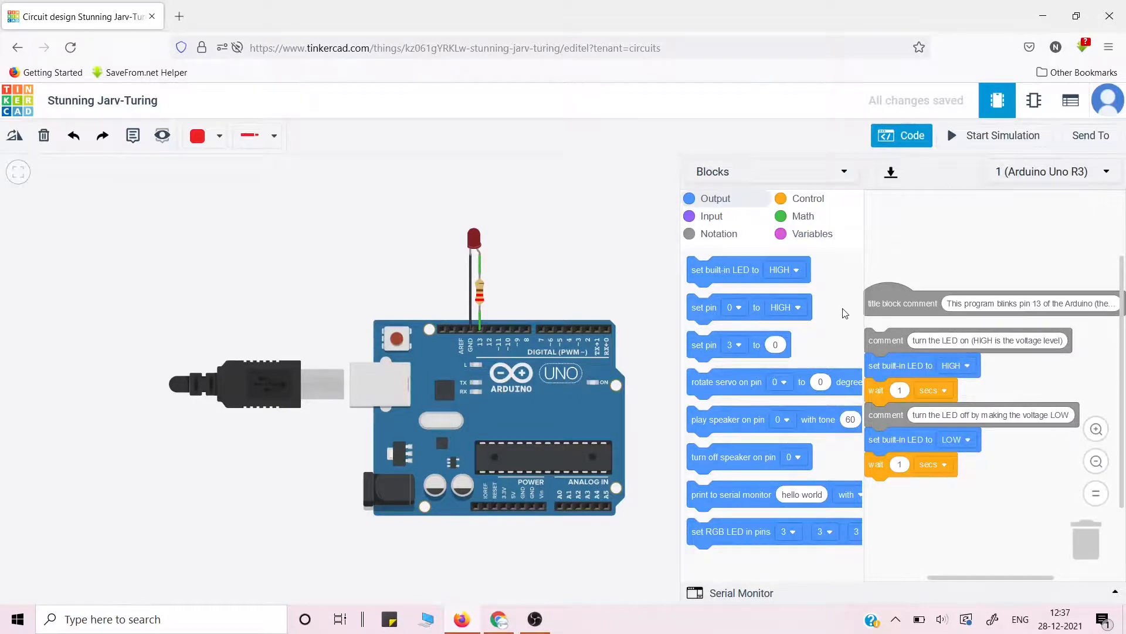
pyautogui.click(817, 175)
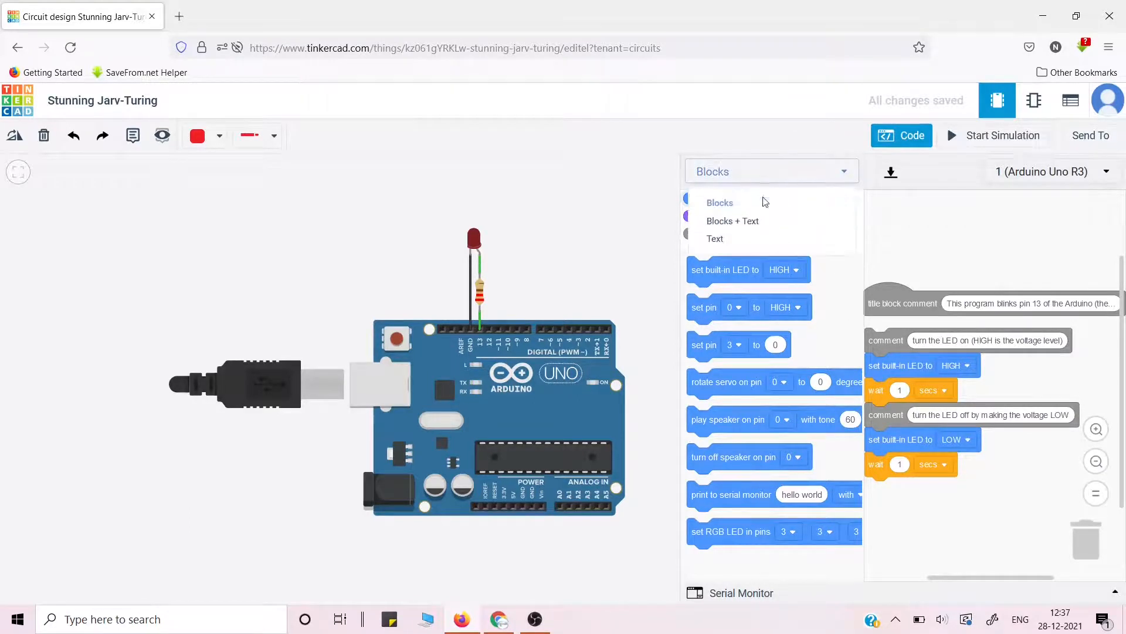
pyautogui.click(718, 238)
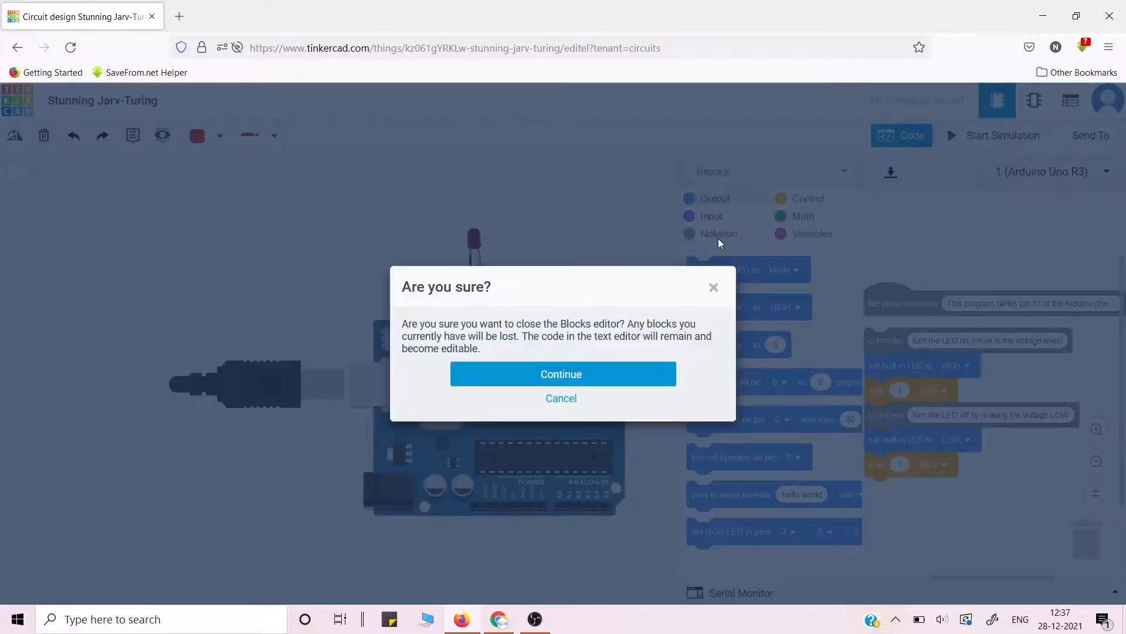
pyautogui.click(575, 372)
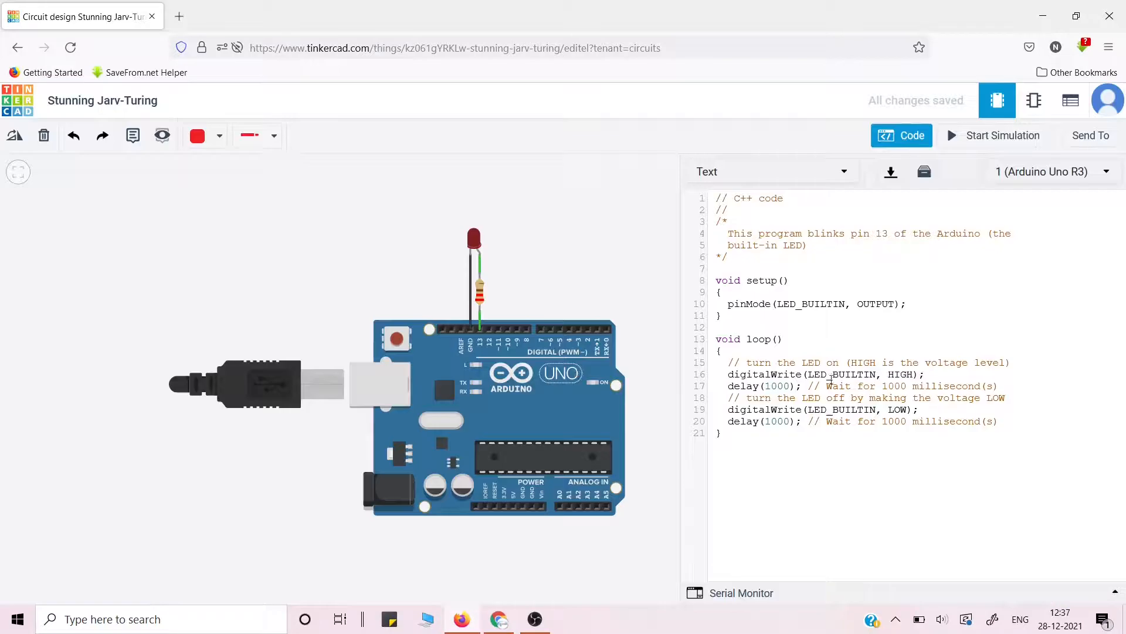
# Delete the comment lines above void setup() in the Blink code.
pyautogui.moveTo(740, 451); pyautogui.dragTo(711, 206)
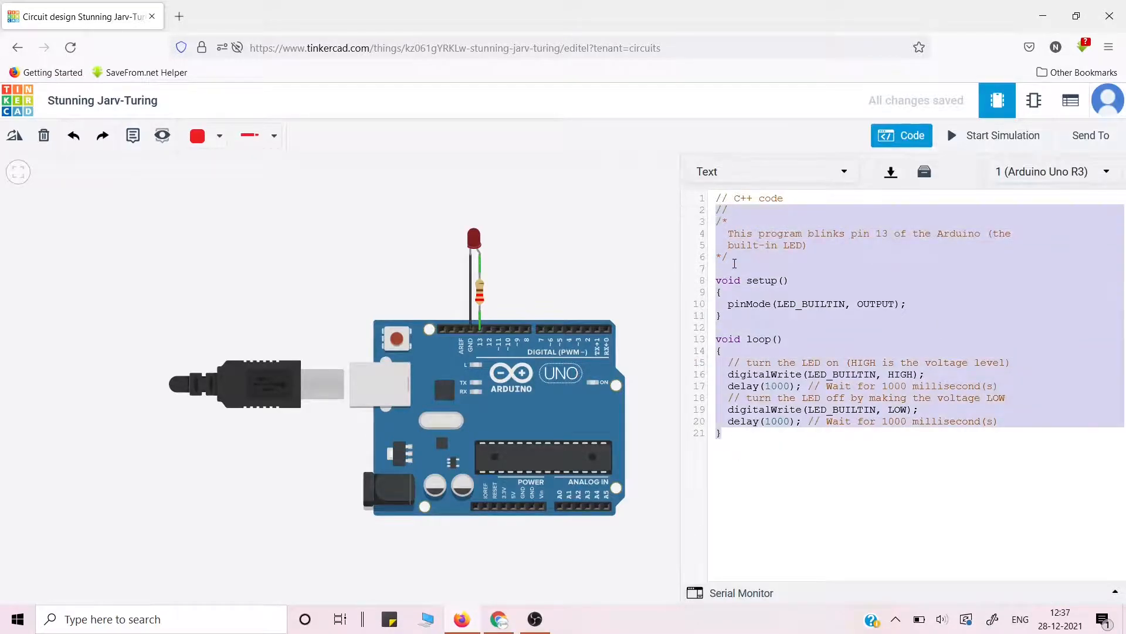
pyautogui.click(734, 263)
pyautogui.moveTo(734, 263); pyautogui.dragTo(706, 153)
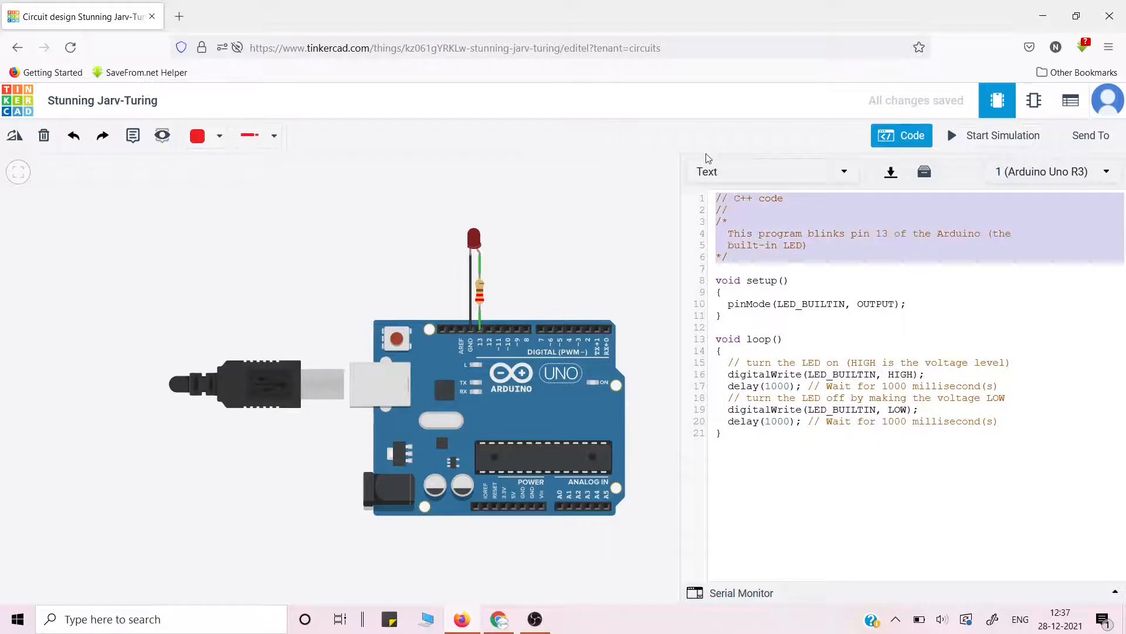
pyautogui.press('BackSpace')
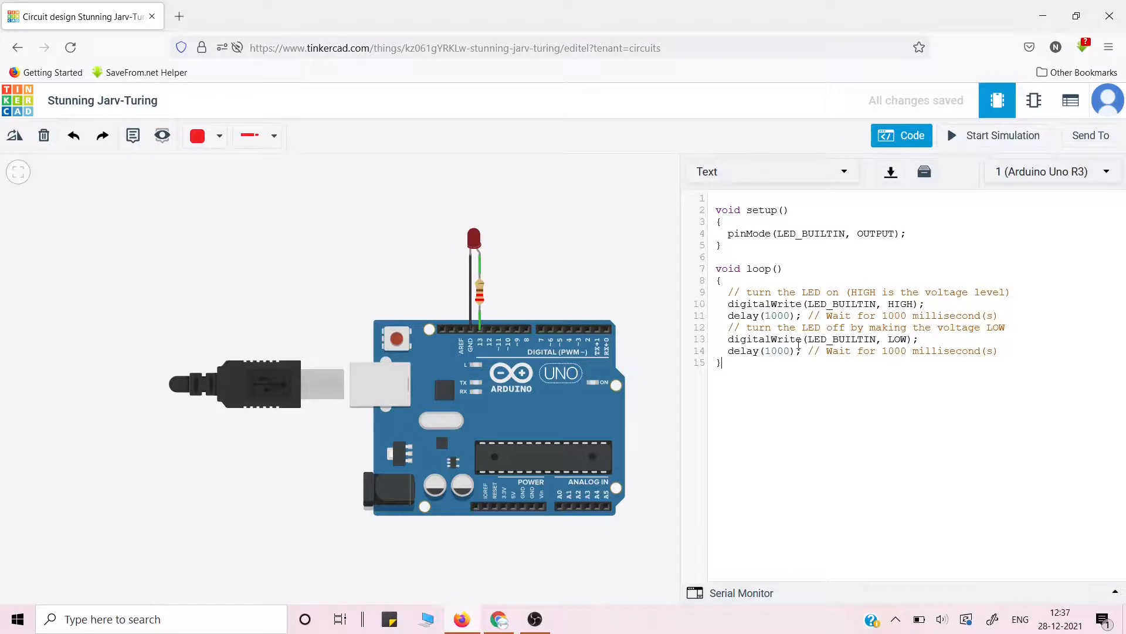
# Simulate the Blink circuit, dismiss the debugger help, watch the LED and stop the simulation.
pyautogui.click(986, 134)
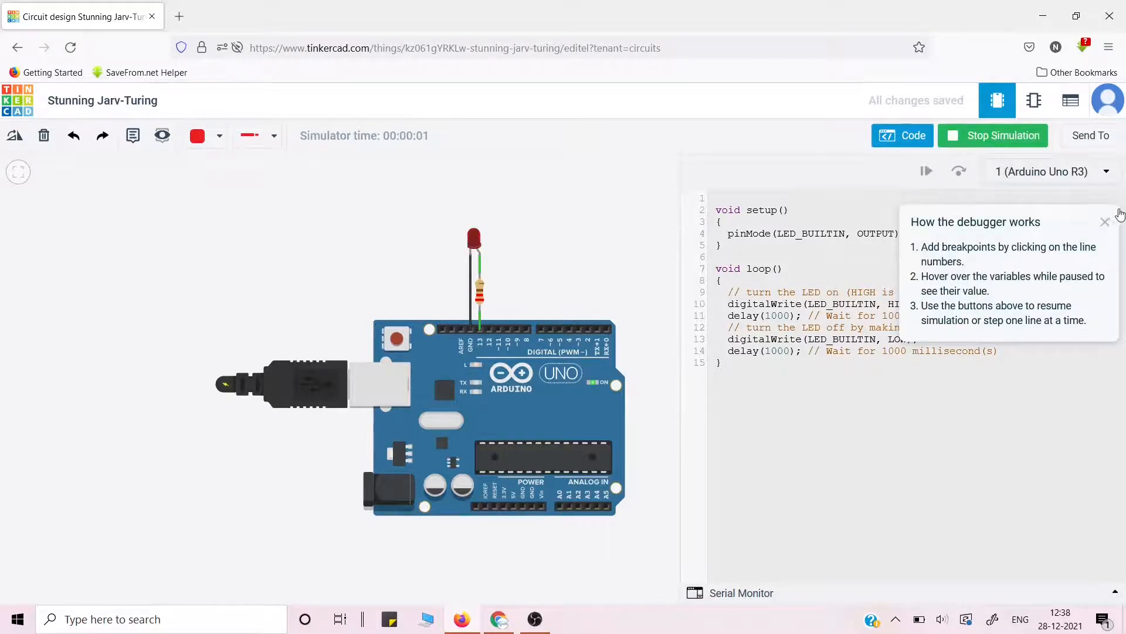
pyautogui.click(1107, 221)
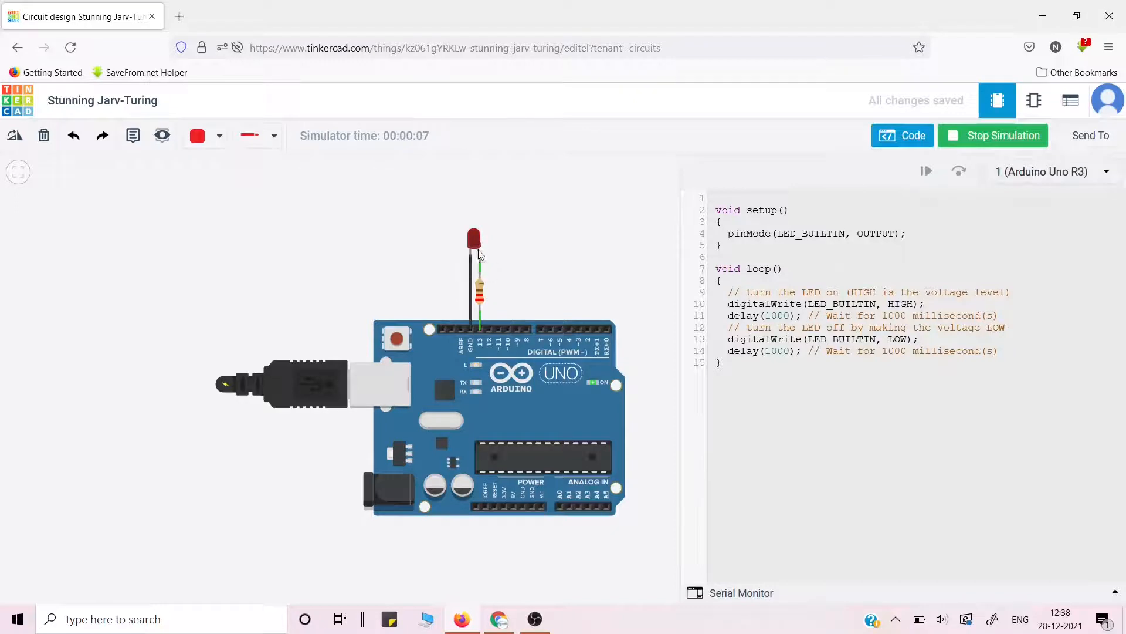
pyautogui.click(981, 136)
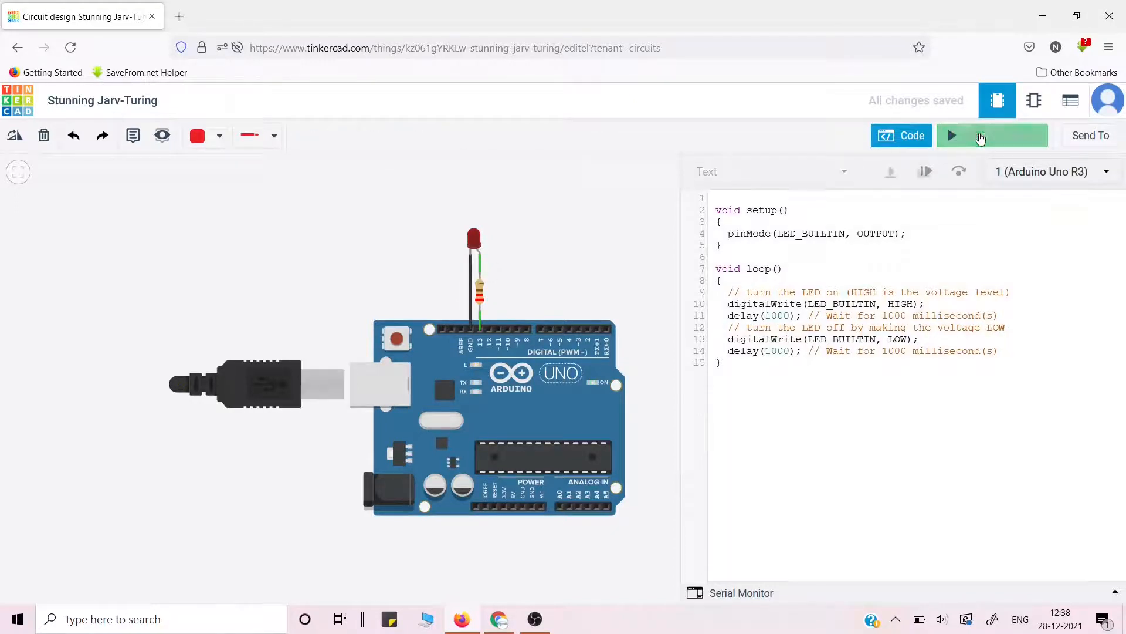
# Comment out the digitalWrite(LED_BUILTIN, LOW) line in the Blink code's loop.
pyautogui.click(728, 340)
pyautogui.write('/')
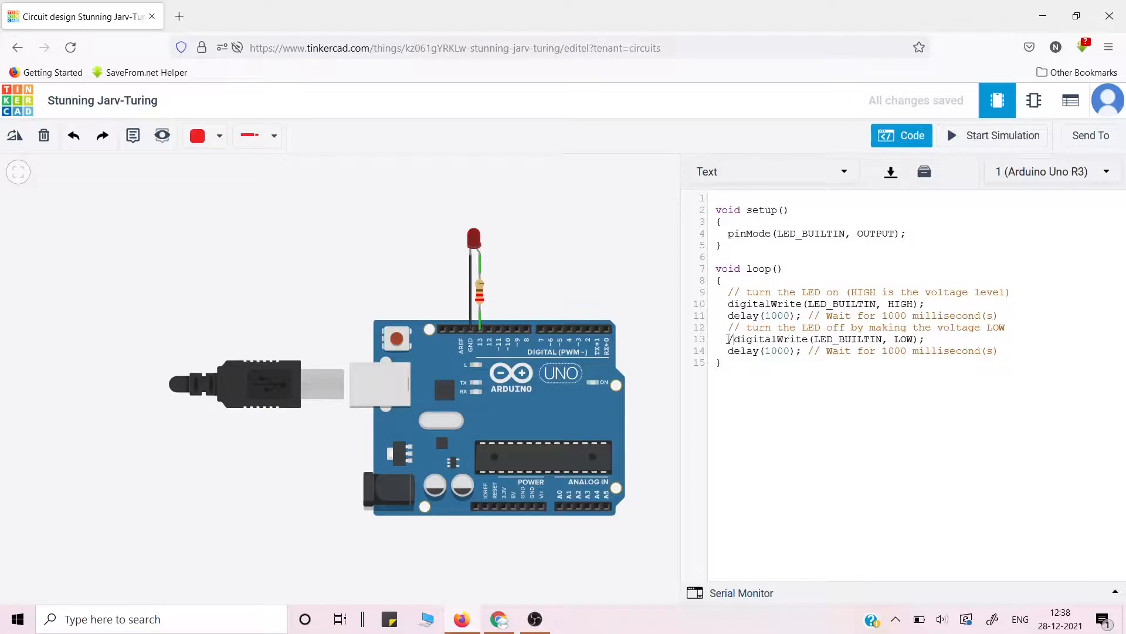
pyautogui.write('/')
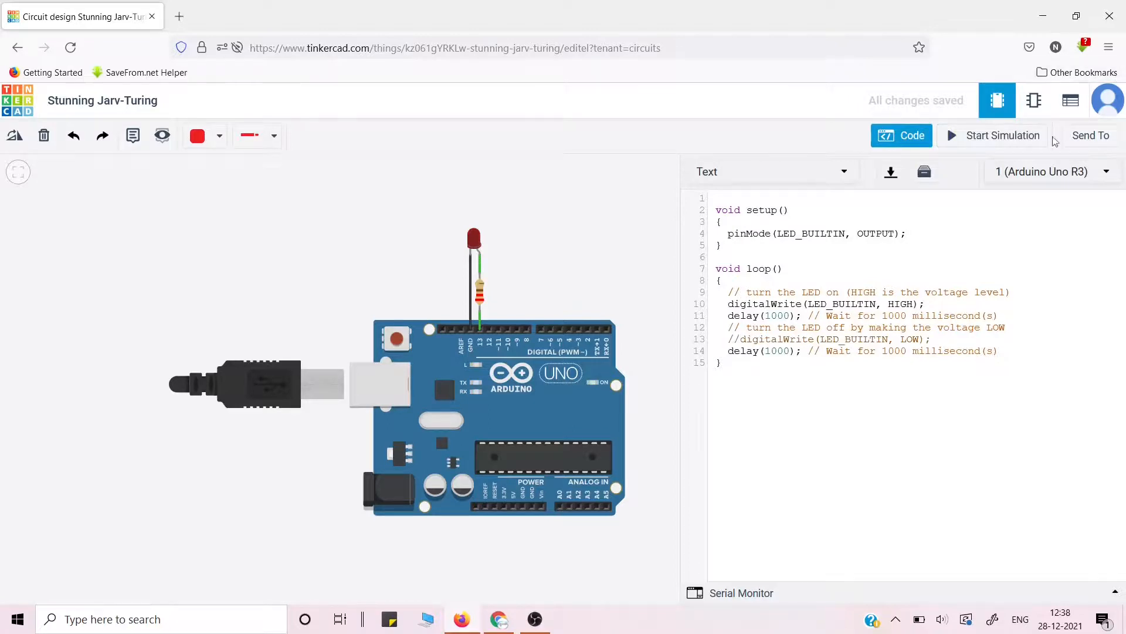
# Simulate the Blink circuit with the edited code, watch the LED and stop the simulation.
pyautogui.click(996, 137)
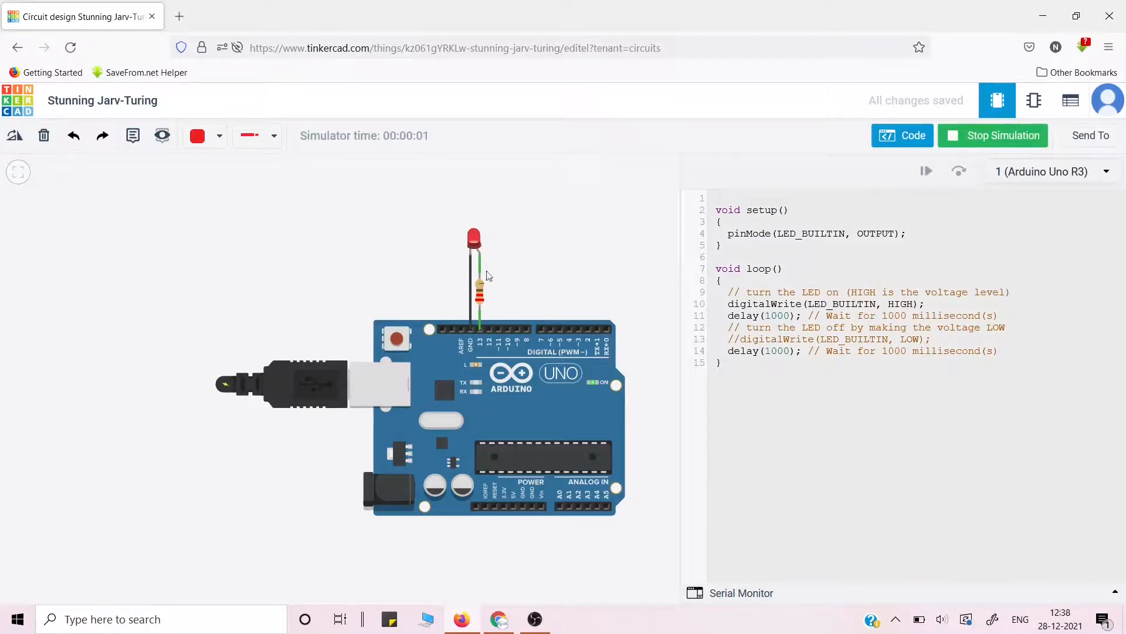
pyautogui.moveTo(763, 372)
pyautogui.mouseDown()
pyautogui.moveTo(722, 290)
pyautogui.moveTo(702, 197)
pyautogui.mouseUp()
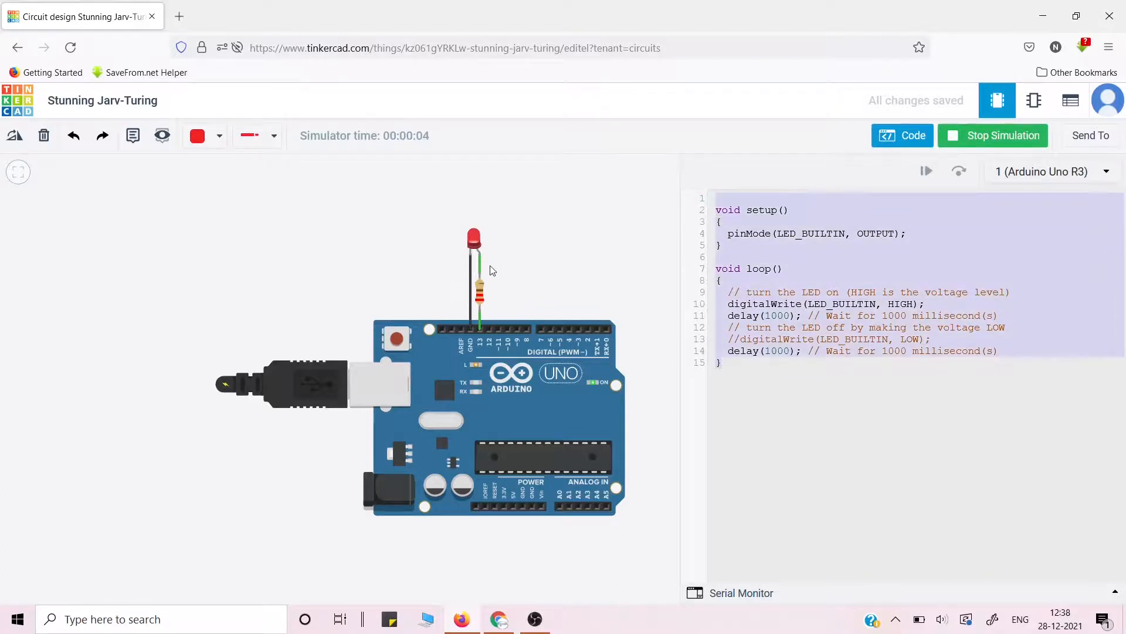
pyautogui.click(820, 364)
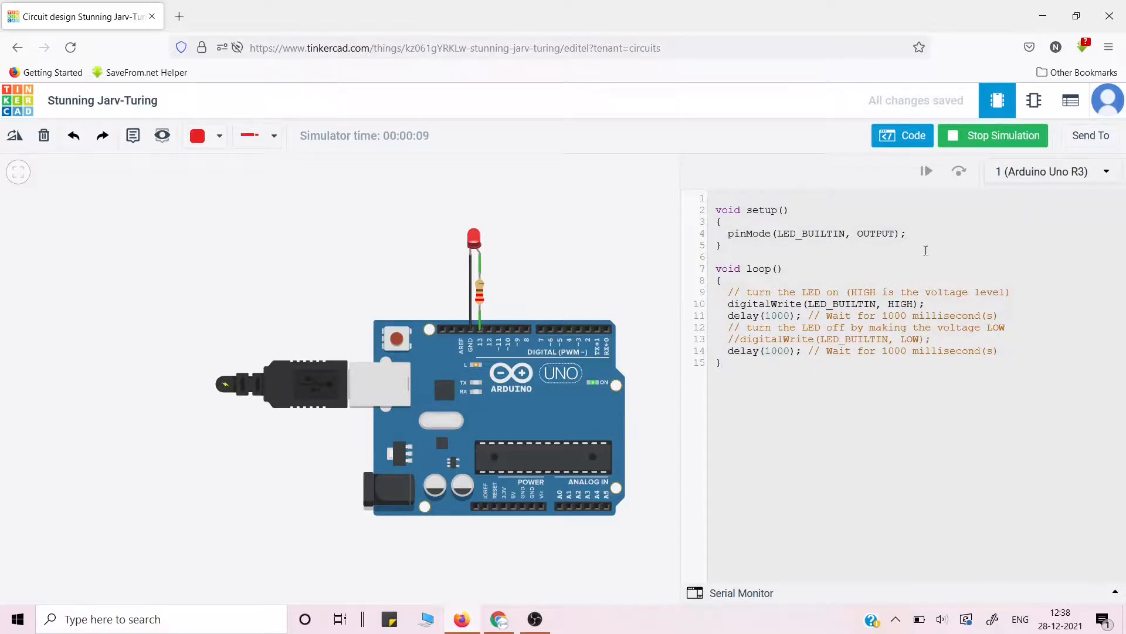
pyautogui.click(1010, 136)
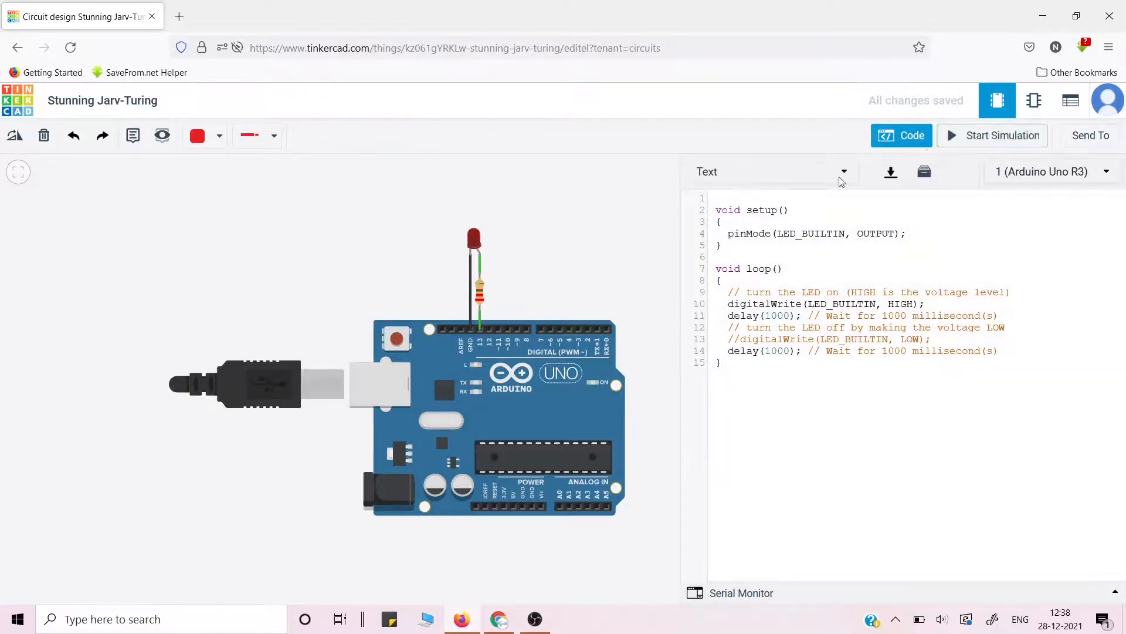
# Close the code editor and collapse the components list to view the Blink circuit in the full workspace.
pyautogui.click(912, 147)
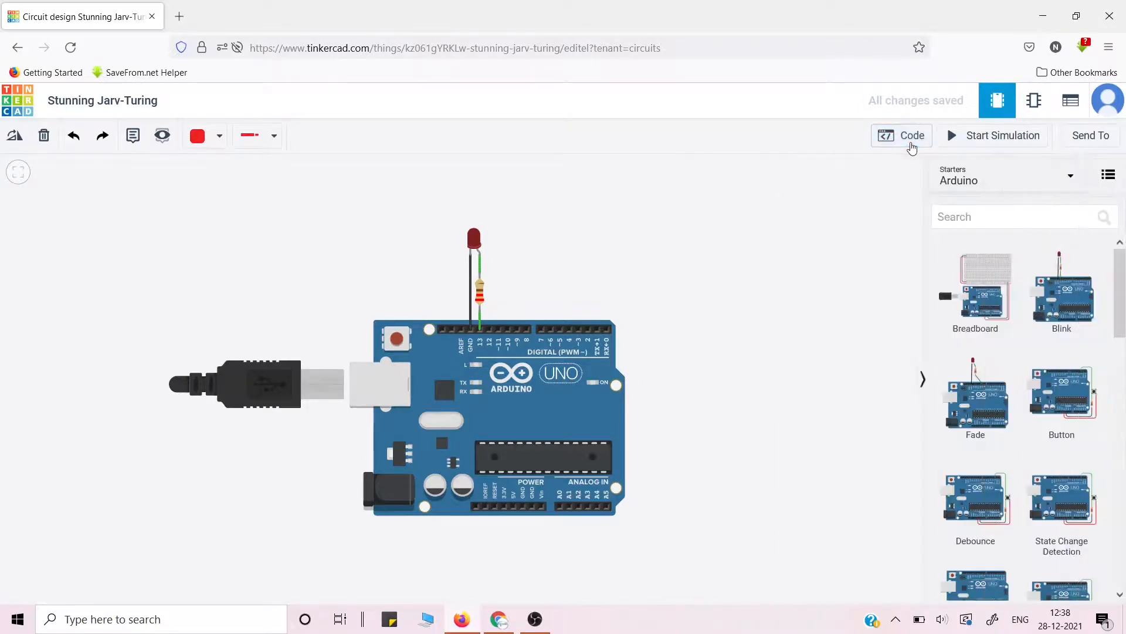
pyautogui.click(923, 380)
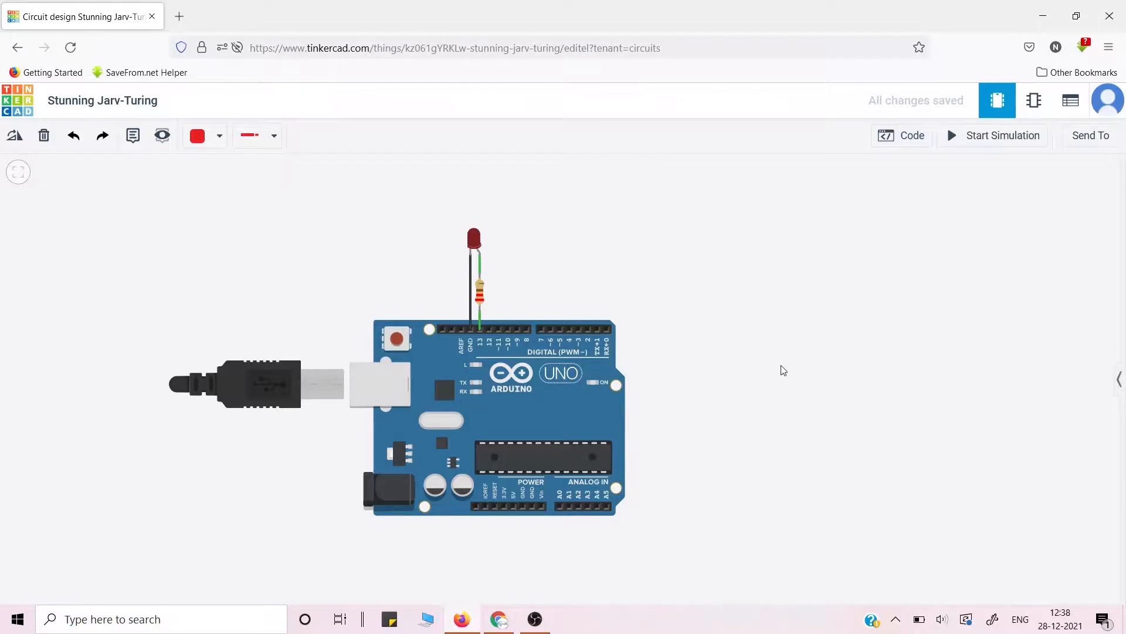
pyautogui.scroll(-3, 628, 361)
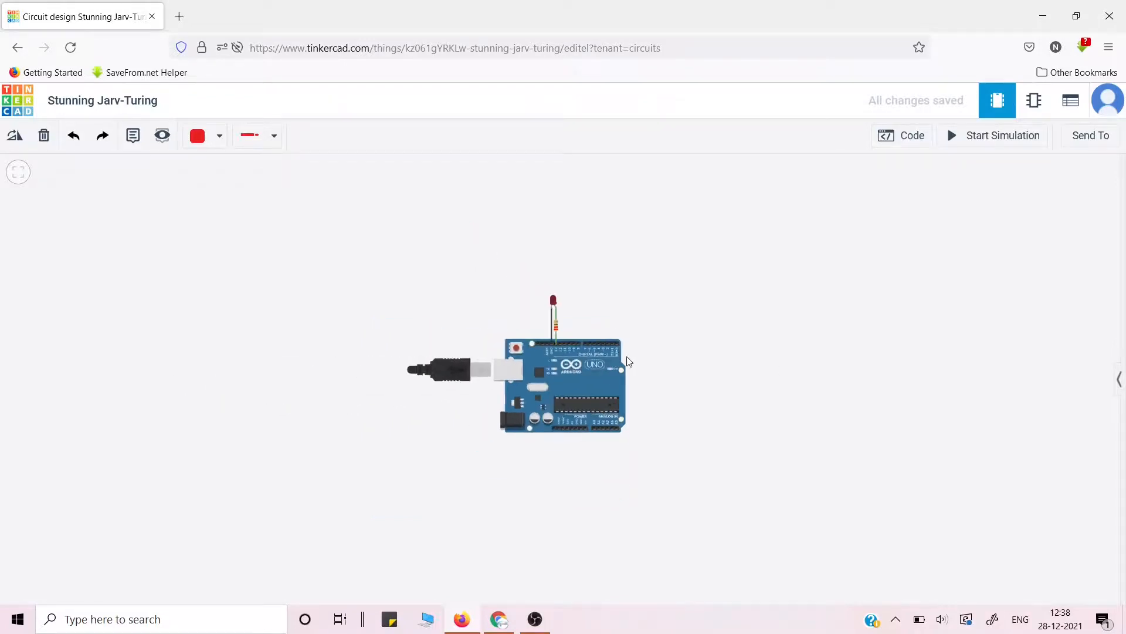
pyautogui.scroll(5, 627, 360)
pyautogui.scroll(-3, 626, 359)
pyautogui.scroll(1, 626, 359)
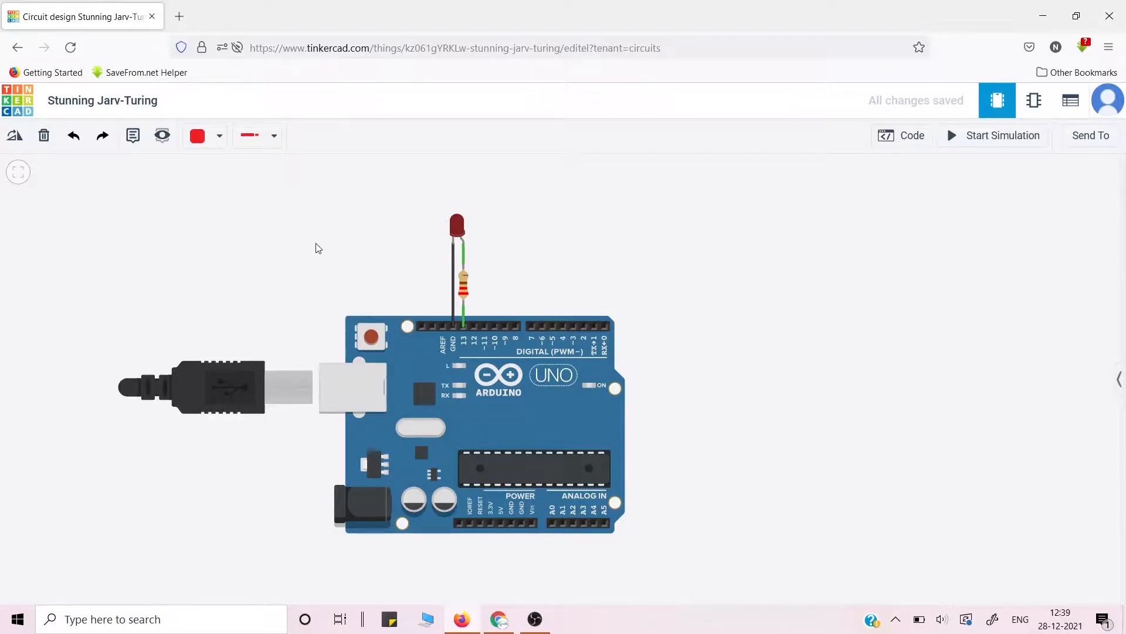
# Return to the Circuits dashboard, look over the saved designs and reopen Stunning Jarv-Turing for editing.
pyautogui.click(18, 47)
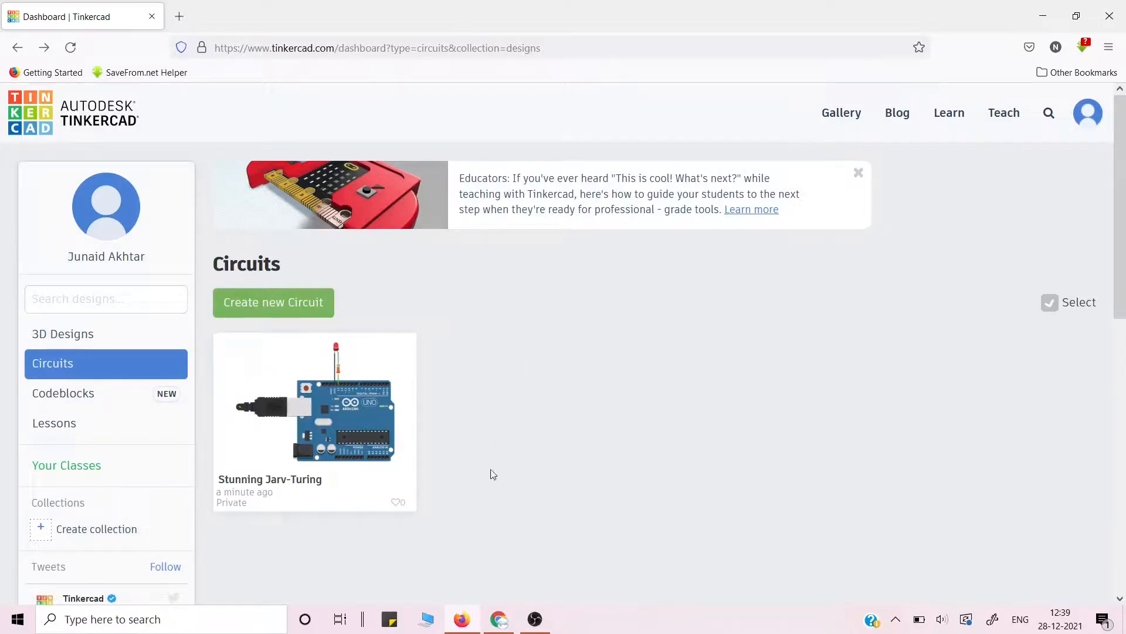
pyautogui.scroll(-10, 618, 467)
pyautogui.scroll(8, 618, 467)
pyautogui.scroll(2, 618, 466)
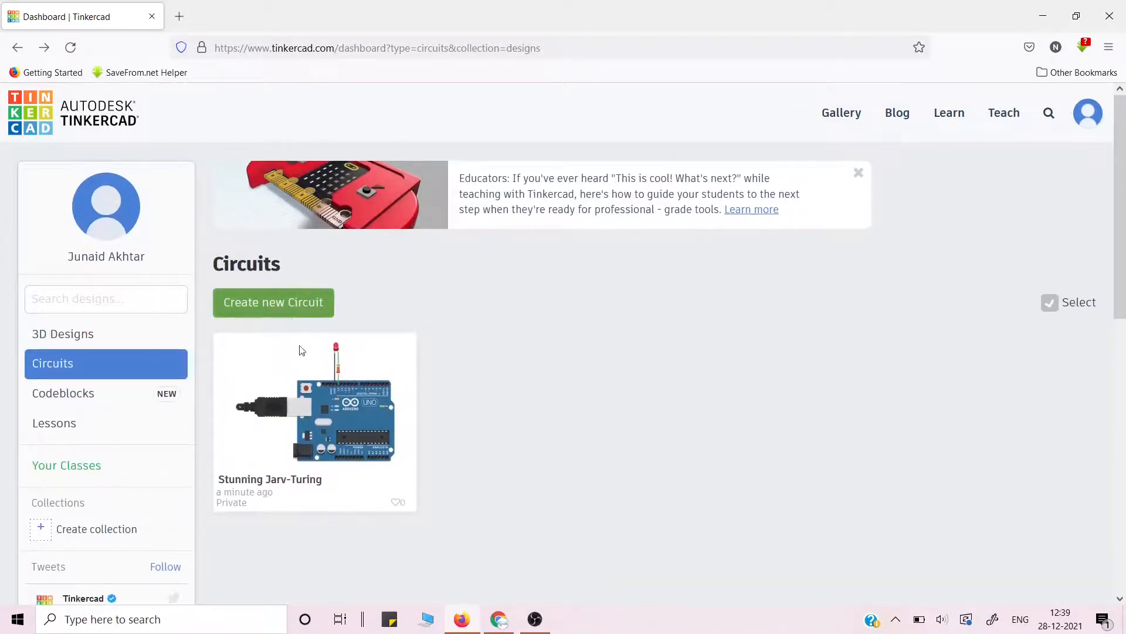
pyautogui.click(302, 397)
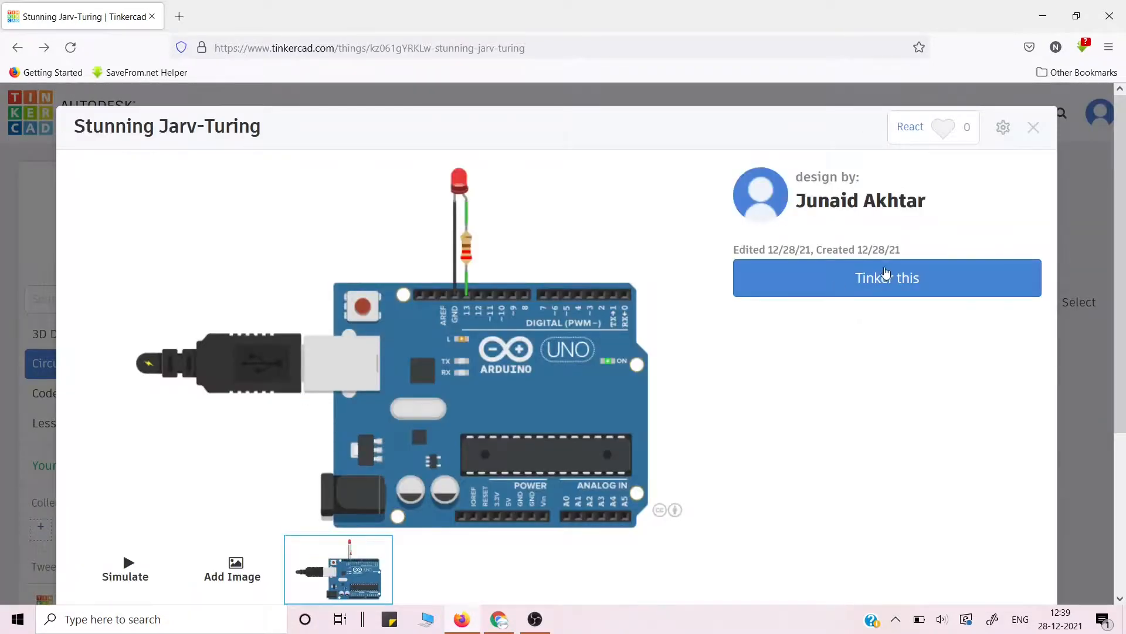
pyautogui.click(886, 274)
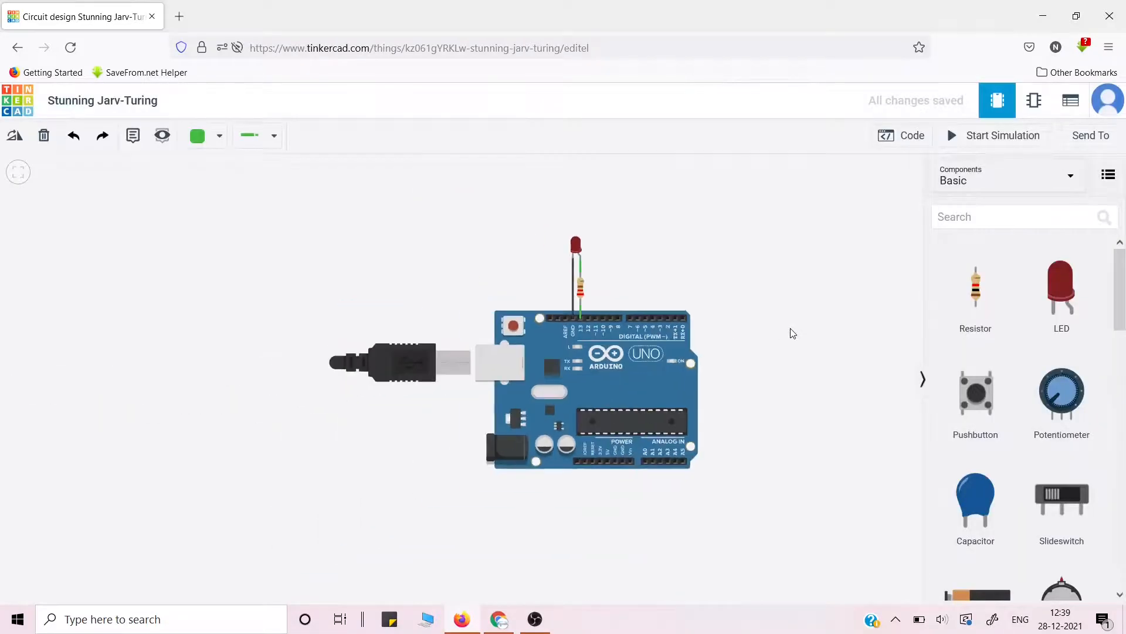
# Check the commented-out digitalWrite line in the reopened circuit's code and return to the circuit view.
pyautogui.click(903, 136)
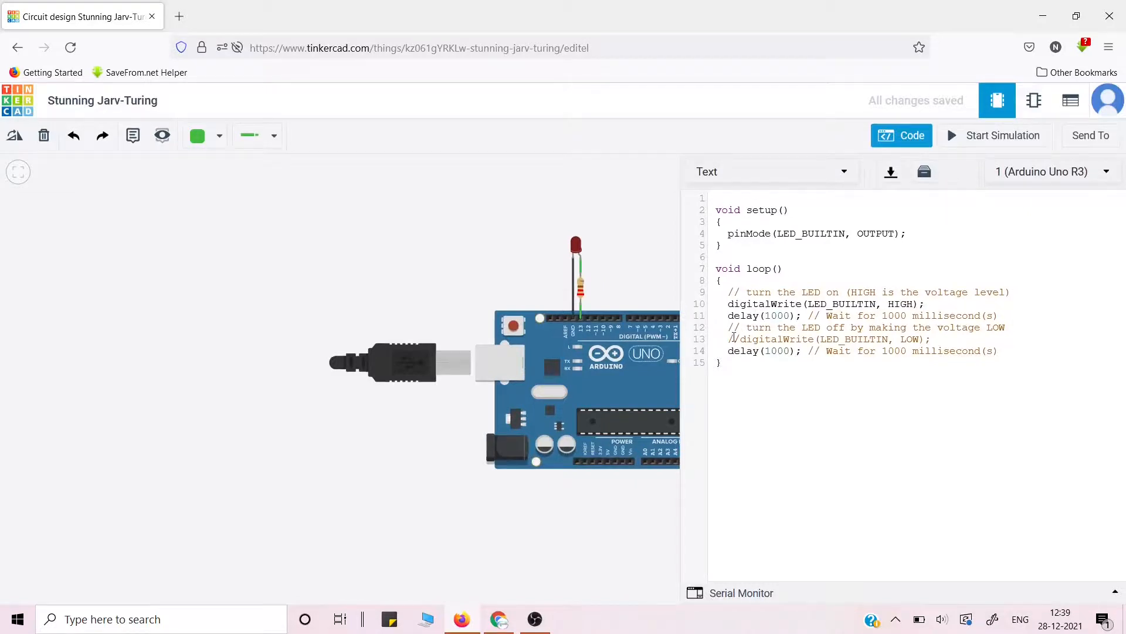
pyautogui.moveTo(728, 339); pyautogui.dragTo(934, 337)
pyautogui.click(631, 252)
pyautogui.scroll(3, 631, 252)
pyautogui.scroll(-3, 633, 255)
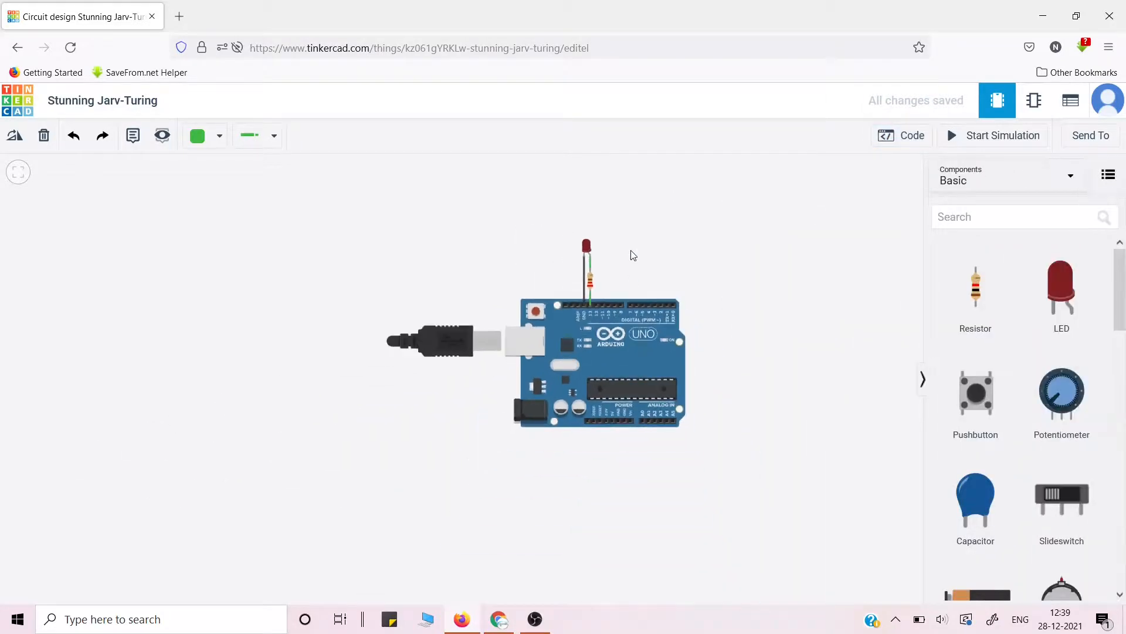
pyautogui.scroll(2, 633, 255)
pyautogui.scroll(-2, 633, 255)
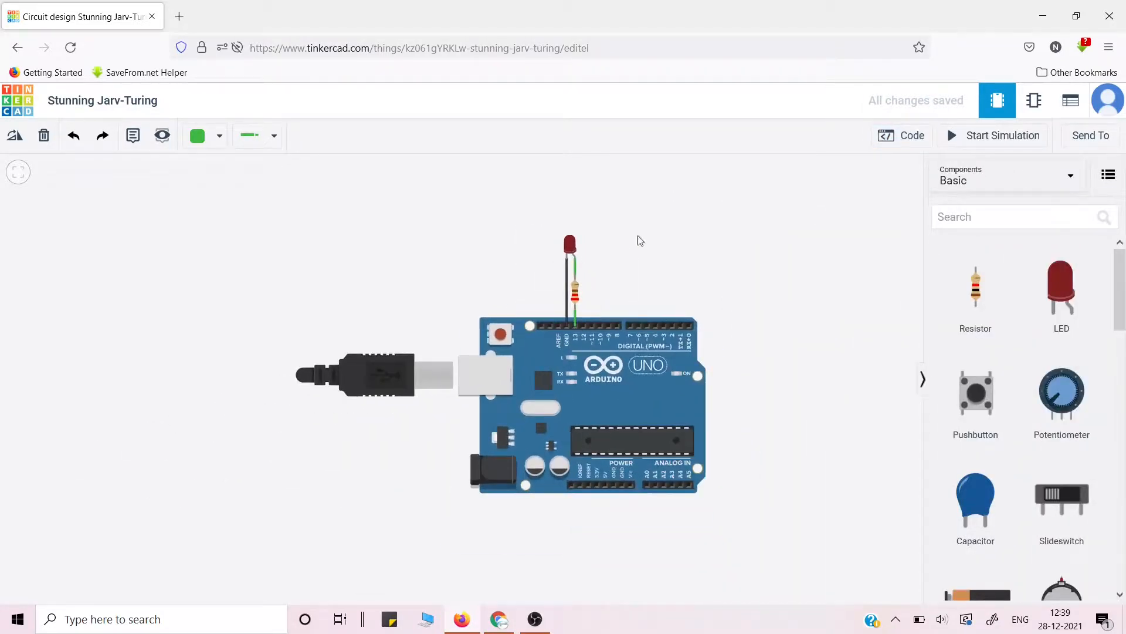